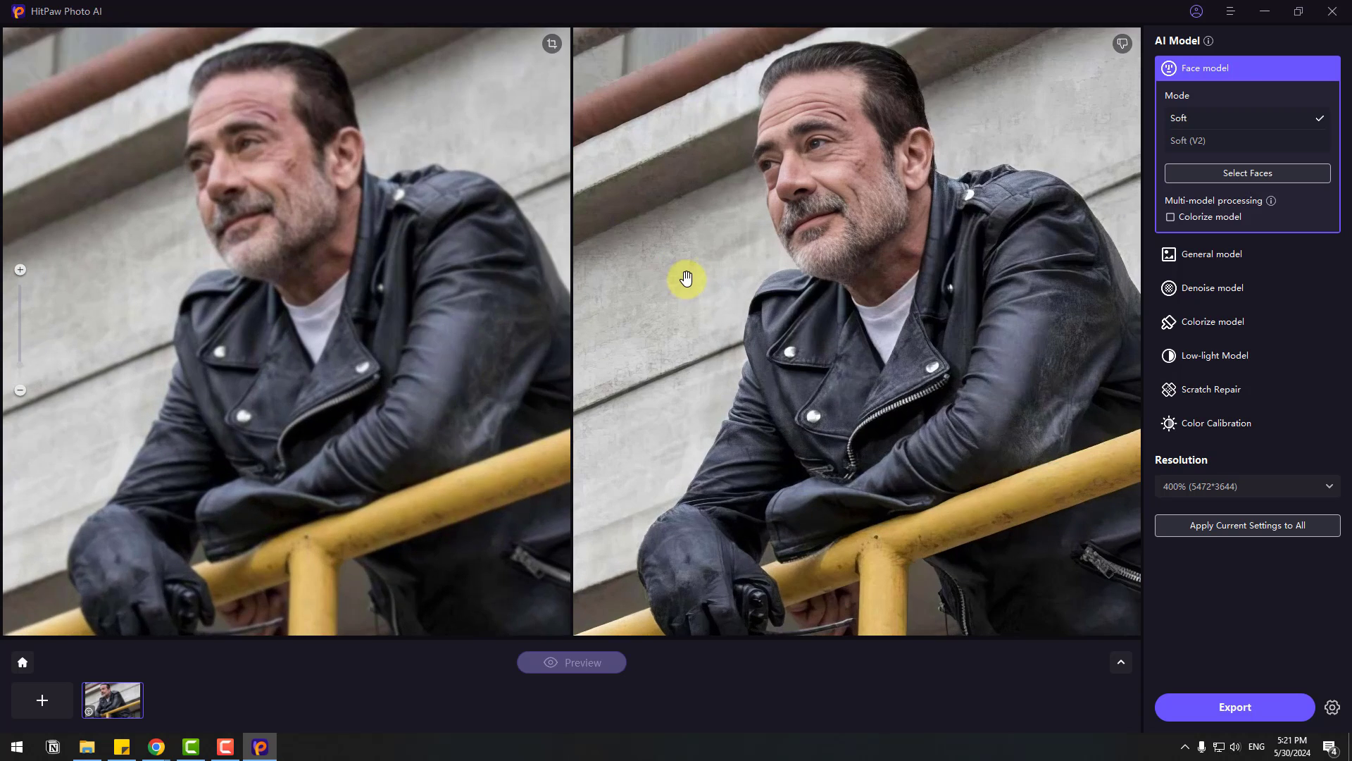
- Import the Face Model portrait into the AI Enhancer
{"action": "scroll", "coordinate": [768, 289], "scroll_direction": "up", "scroll_amount": 3}
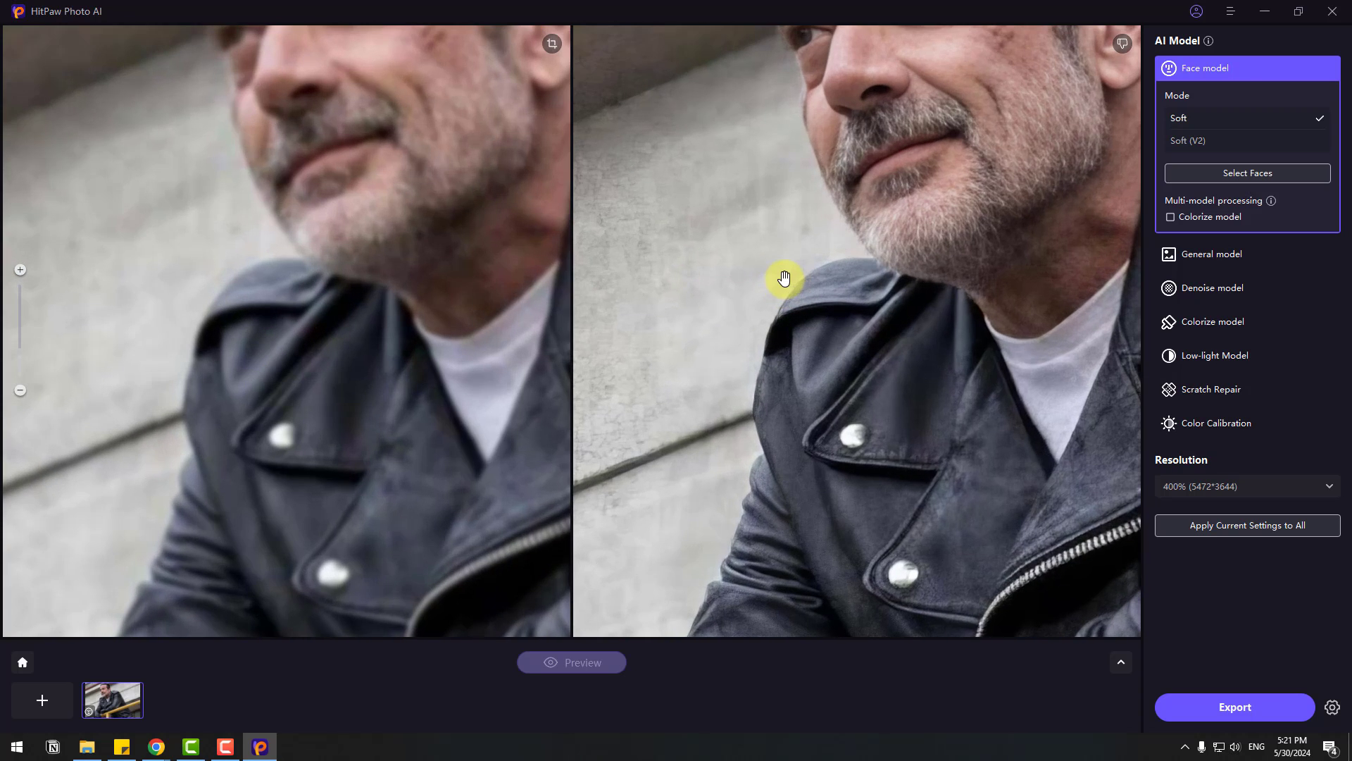
{"action": "left_click_drag", "start_coordinate": [794, 297], "coordinate": [747, 438]}
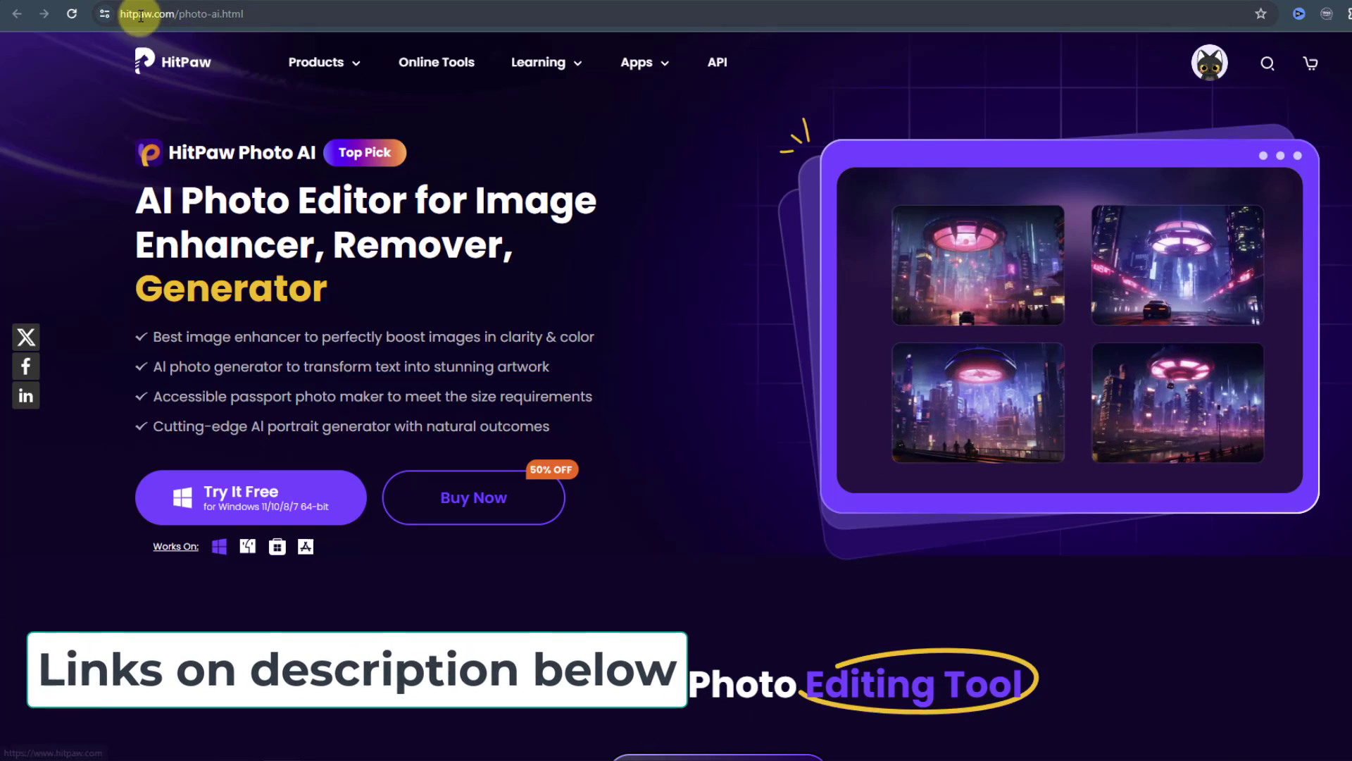
{"action": "scroll", "coordinate": [1233, 226], "scroll_direction": "down", "scroll_amount": 15}
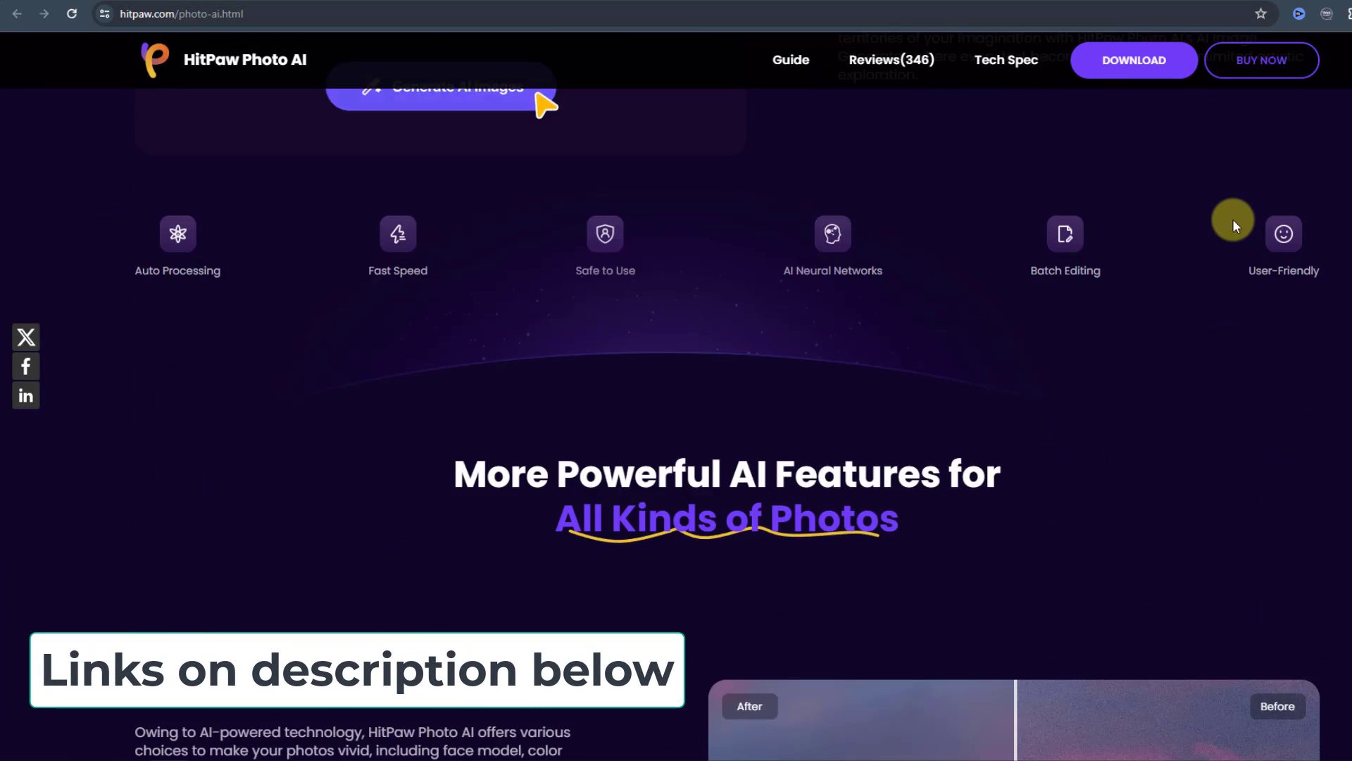
{"action": "scroll", "coordinate": [1235, 219], "scroll_direction": "down", "scroll_amount": 20}
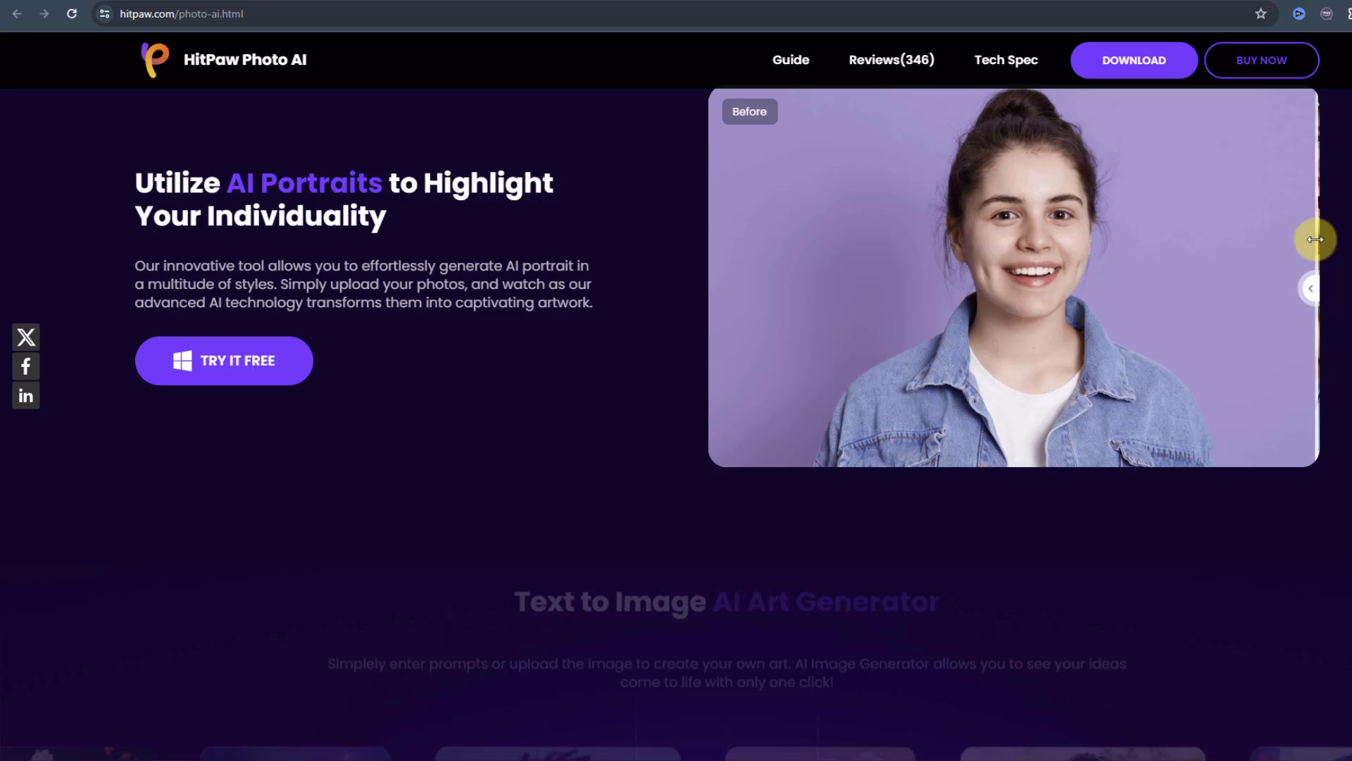
{"action": "scroll", "coordinate": [1315, 240], "scroll_direction": "down", "scroll_amount": 15}
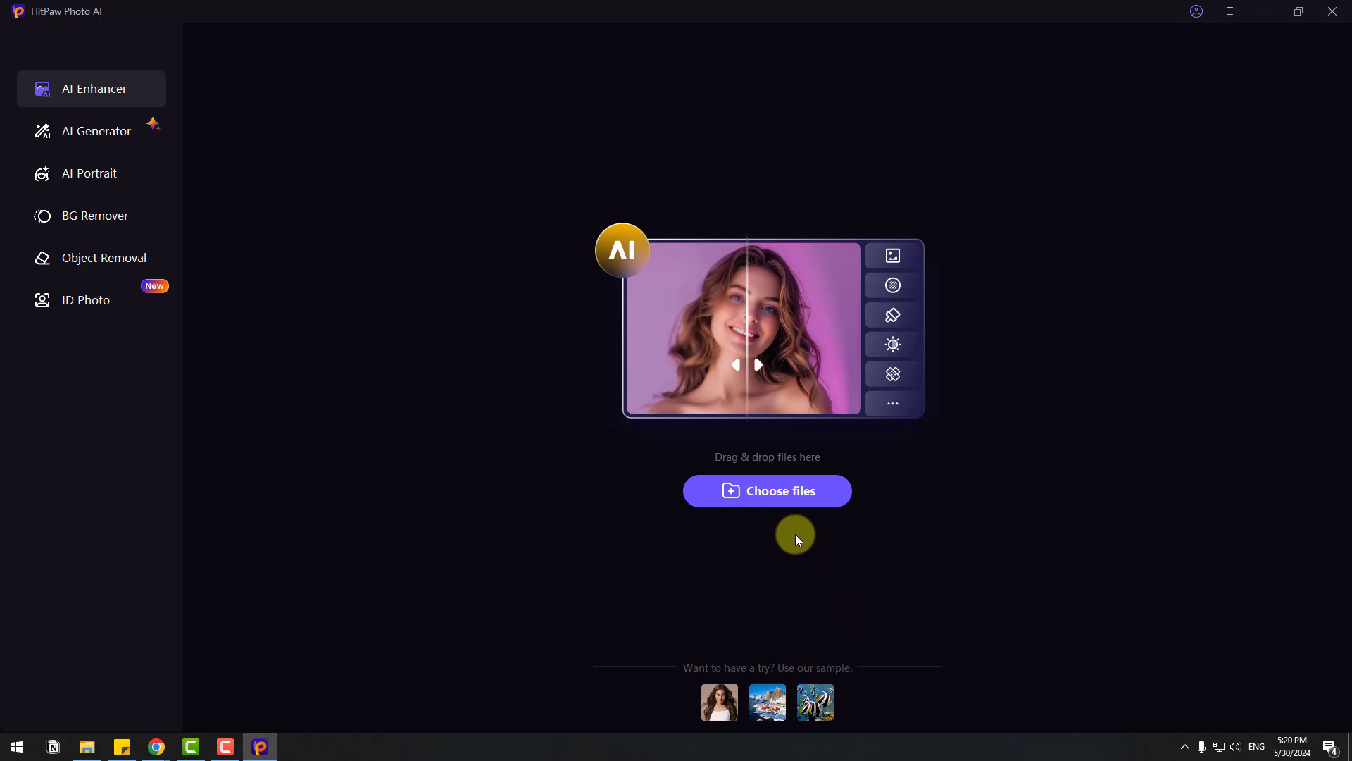
{"action": "left_click", "coordinate": [779, 499]}
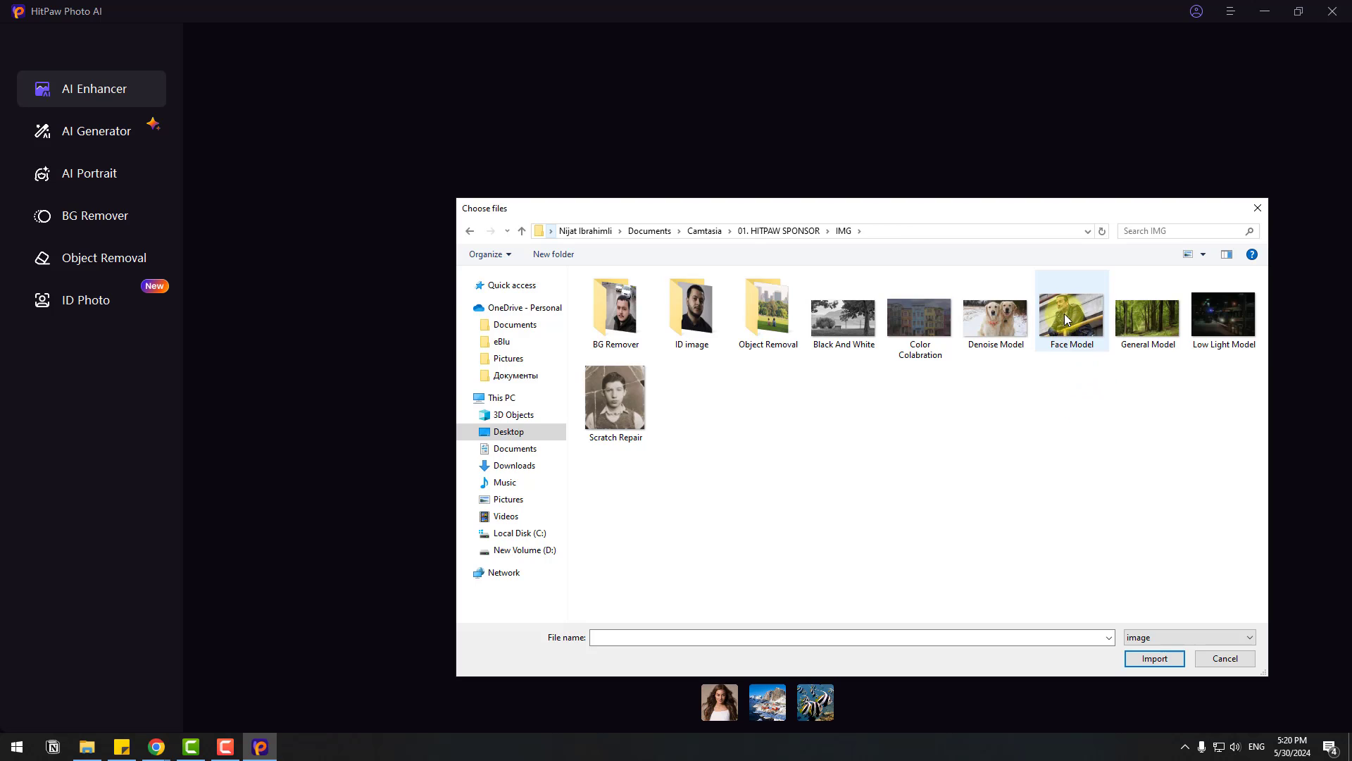
{"action": "left_click", "coordinate": [1066, 319]}
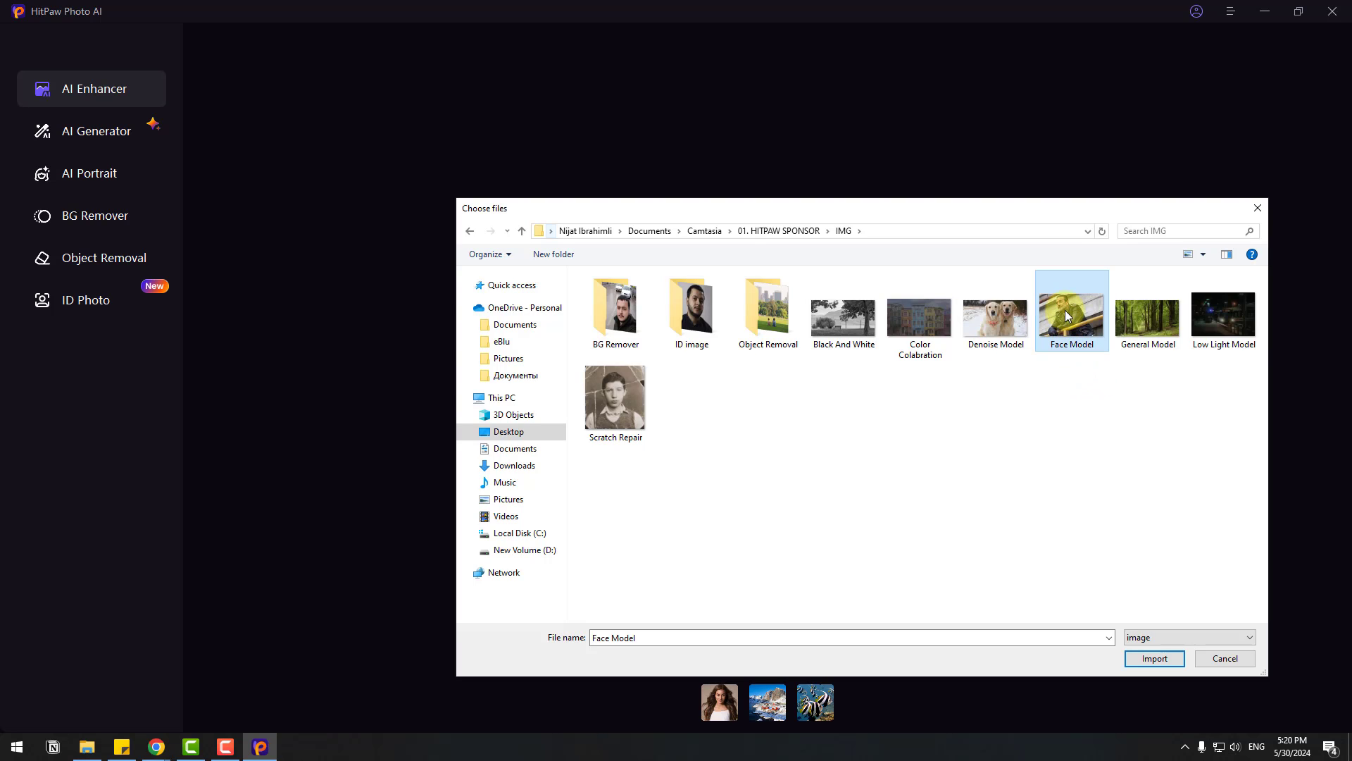
{"action": "left_click", "coordinate": [1151, 661]}
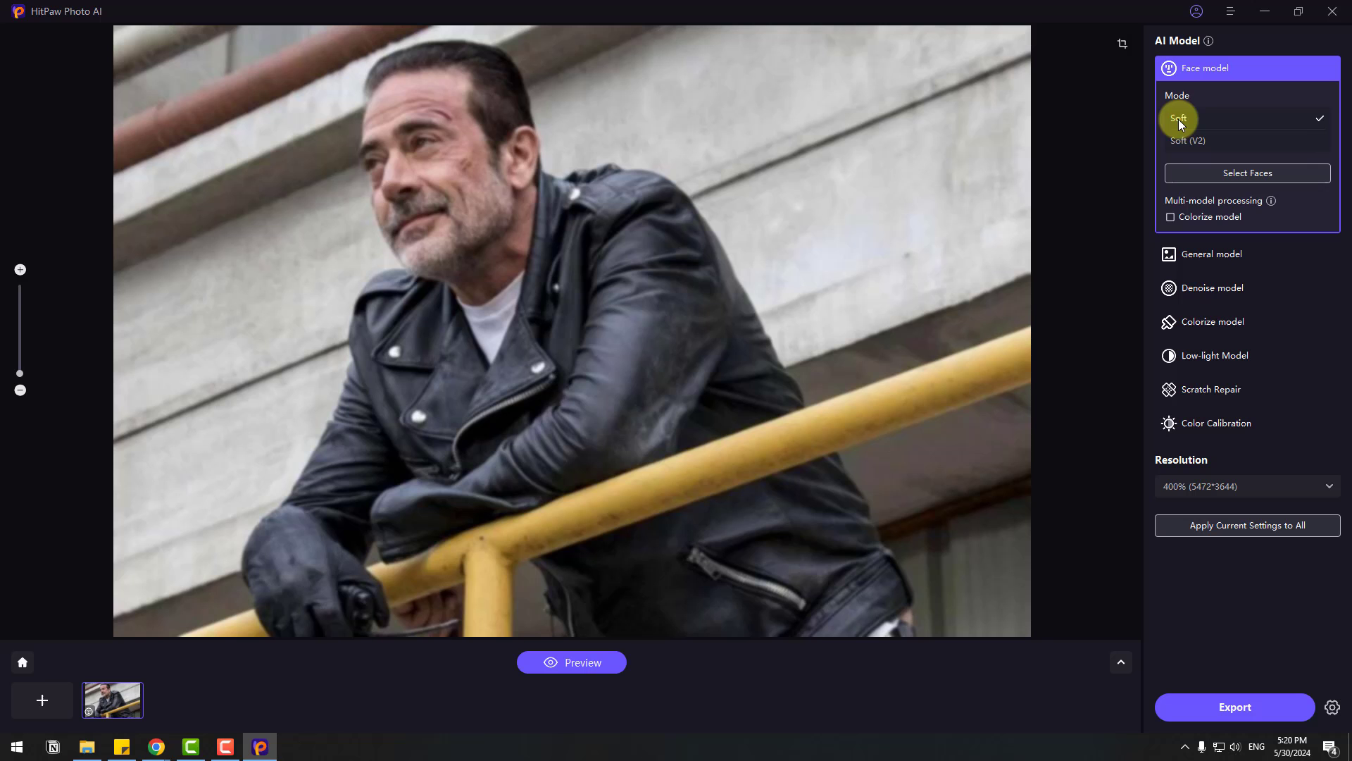
- Preview the Face model (Soft, 400%) result and zoom across the man's face to compare
{"action": "left_click", "coordinate": [583, 661]}
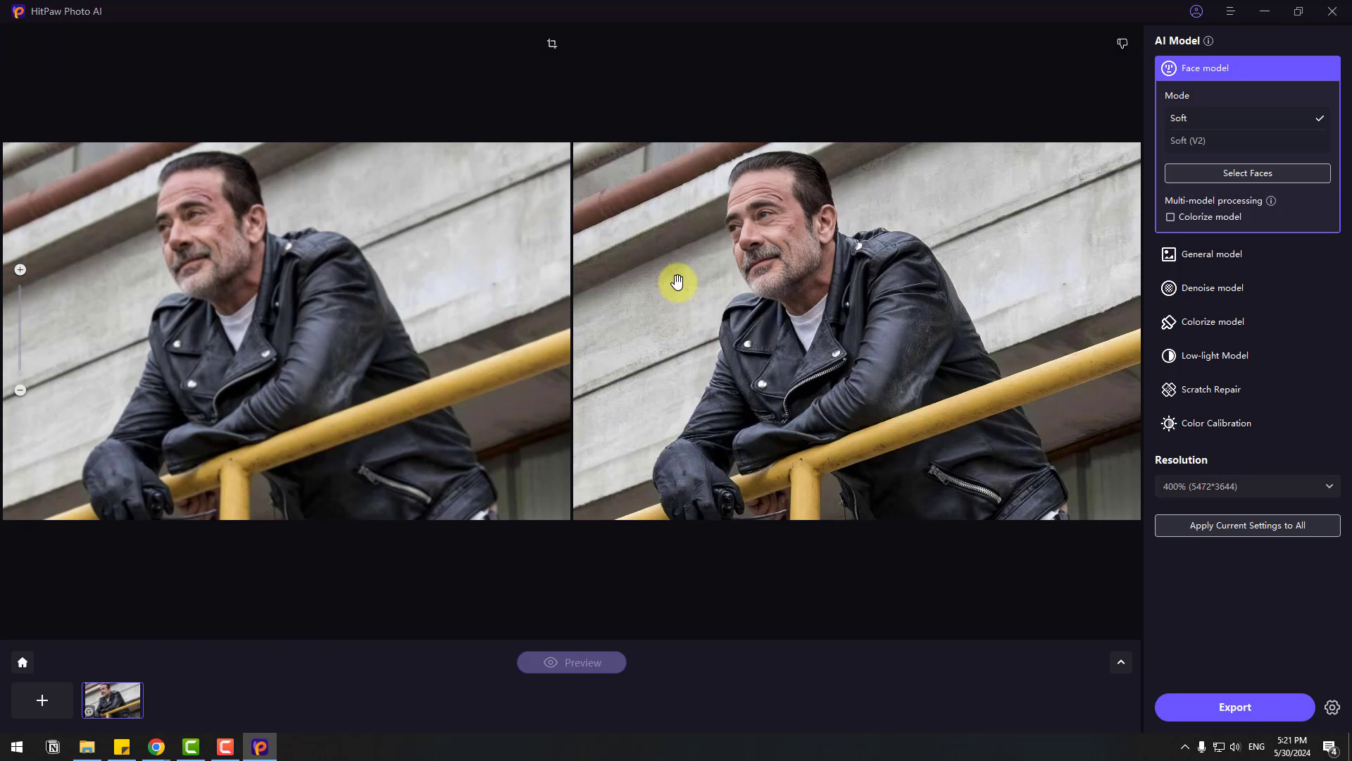
{"action": "scroll", "coordinate": [791, 287], "scroll_direction": "up", "scroll_amount": 5}
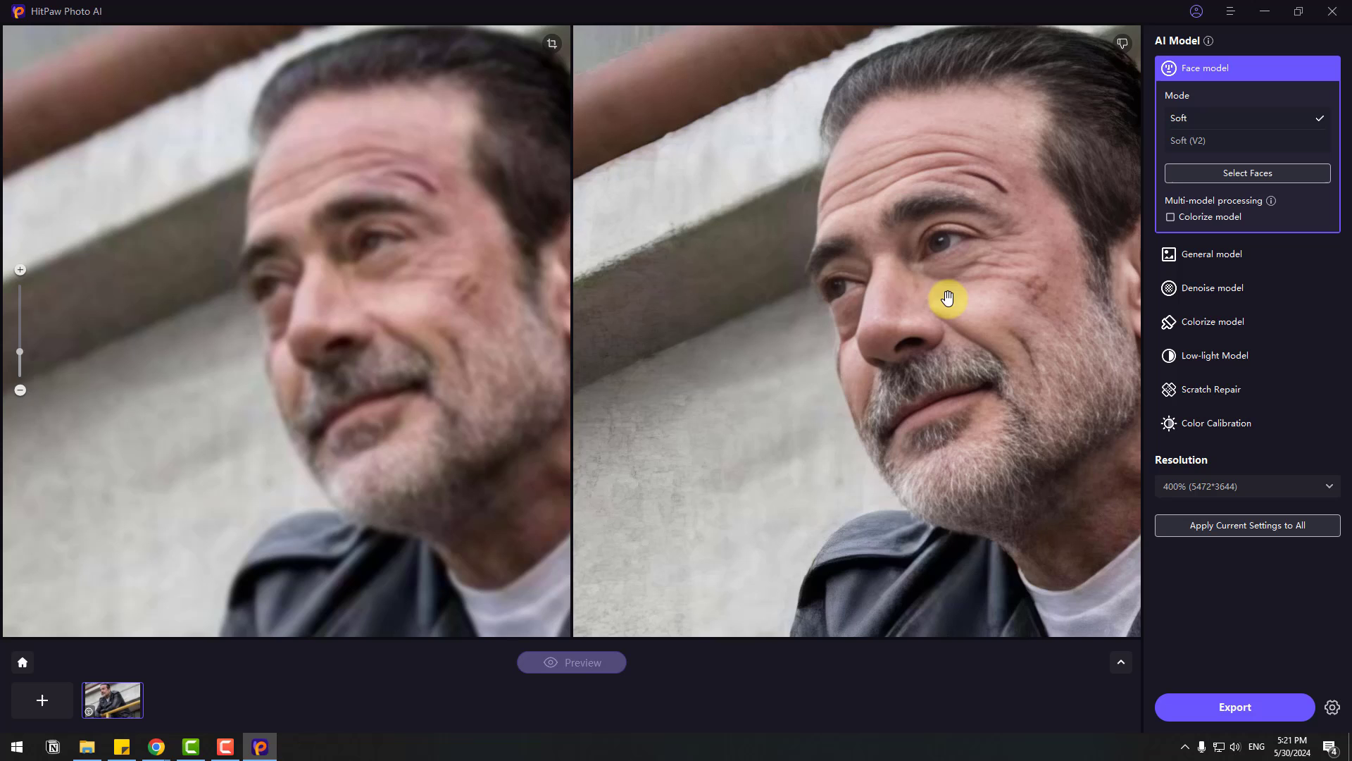
{"action": "left_click_drag", "start_coordinate": [809, 305], "coordinate": [854, 305]}
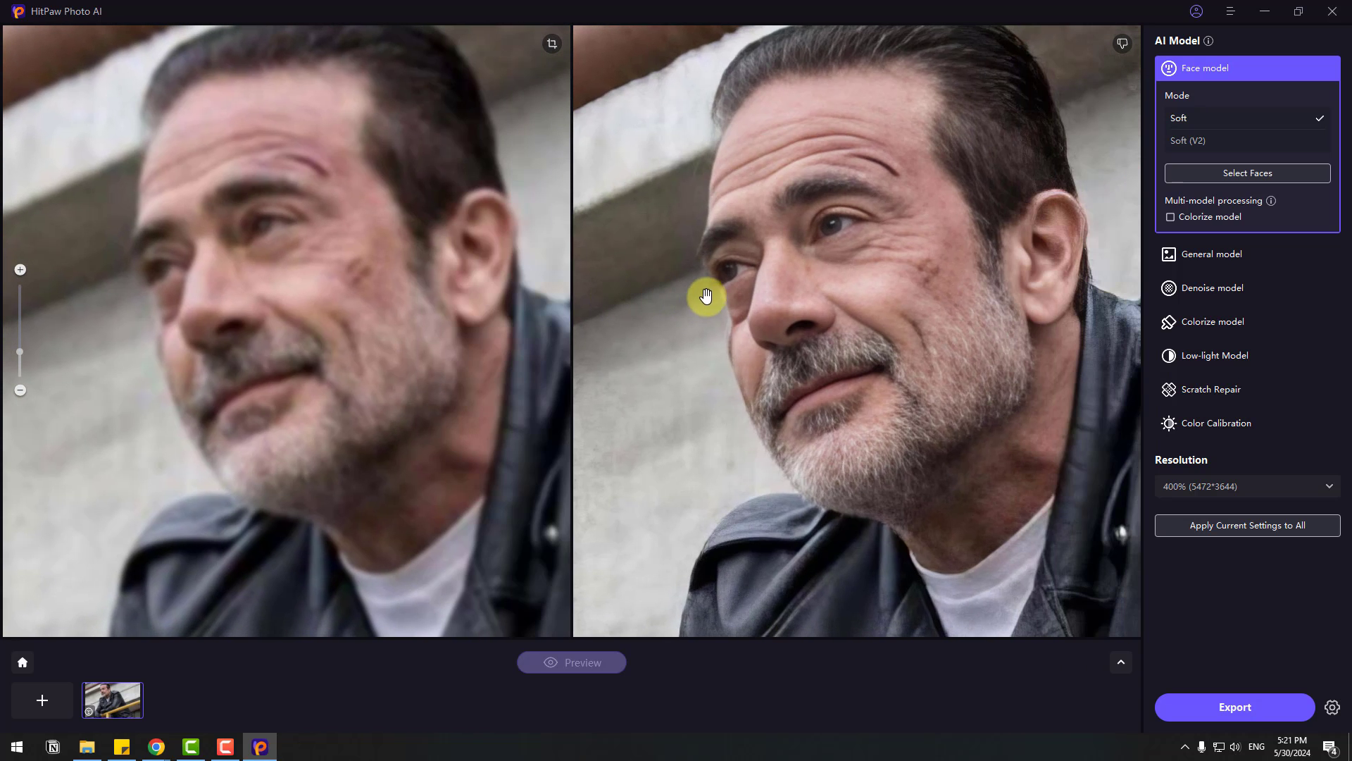
{"action": "scroll", "coordinate": [887, 275], "scroll_direction": "down", "scroll_amount": 5}
{"action": "scroll", "coordinate": [925, 337], "scroll_direction": "down", "scroll_amount": 6}
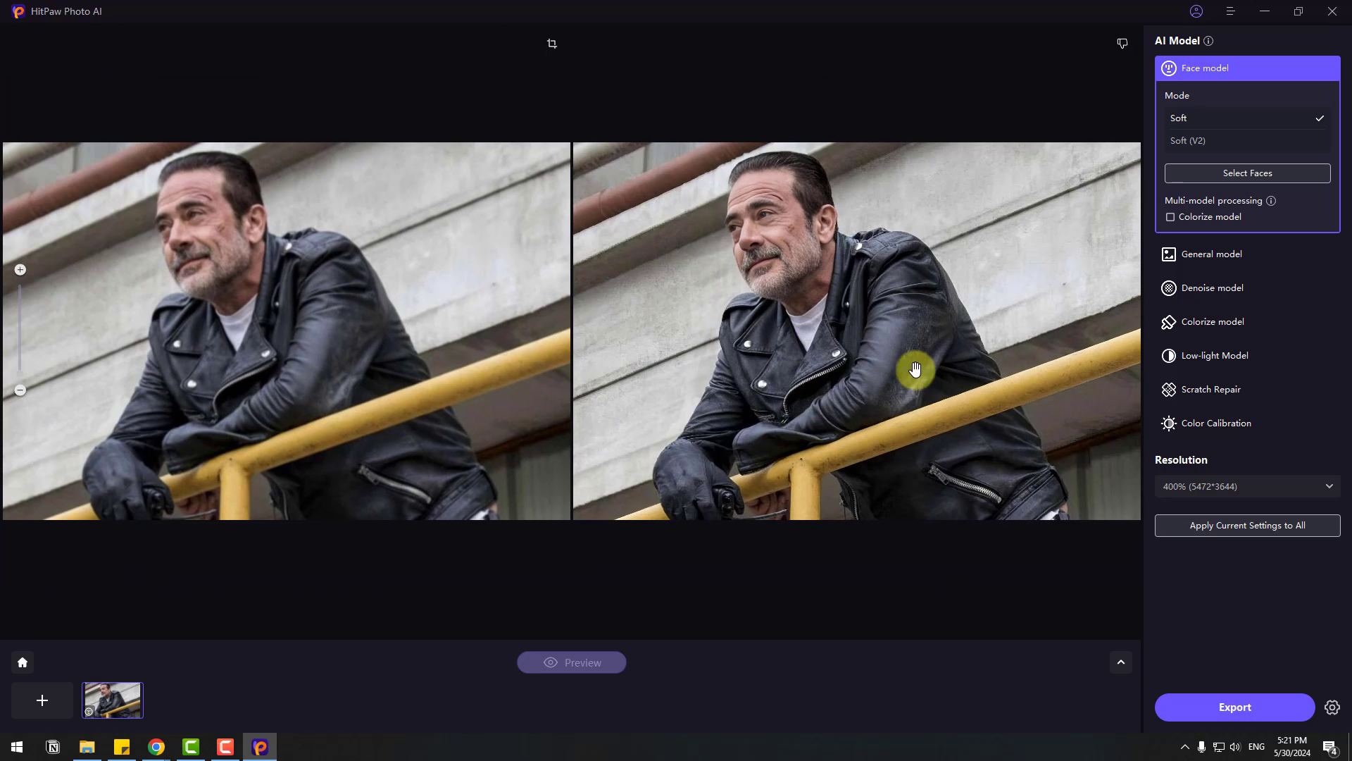
- Replace the portrait with the General Model forest photo, keeping 400% output resolution
{"action": "left_click", "coordinate": [135, 687]}
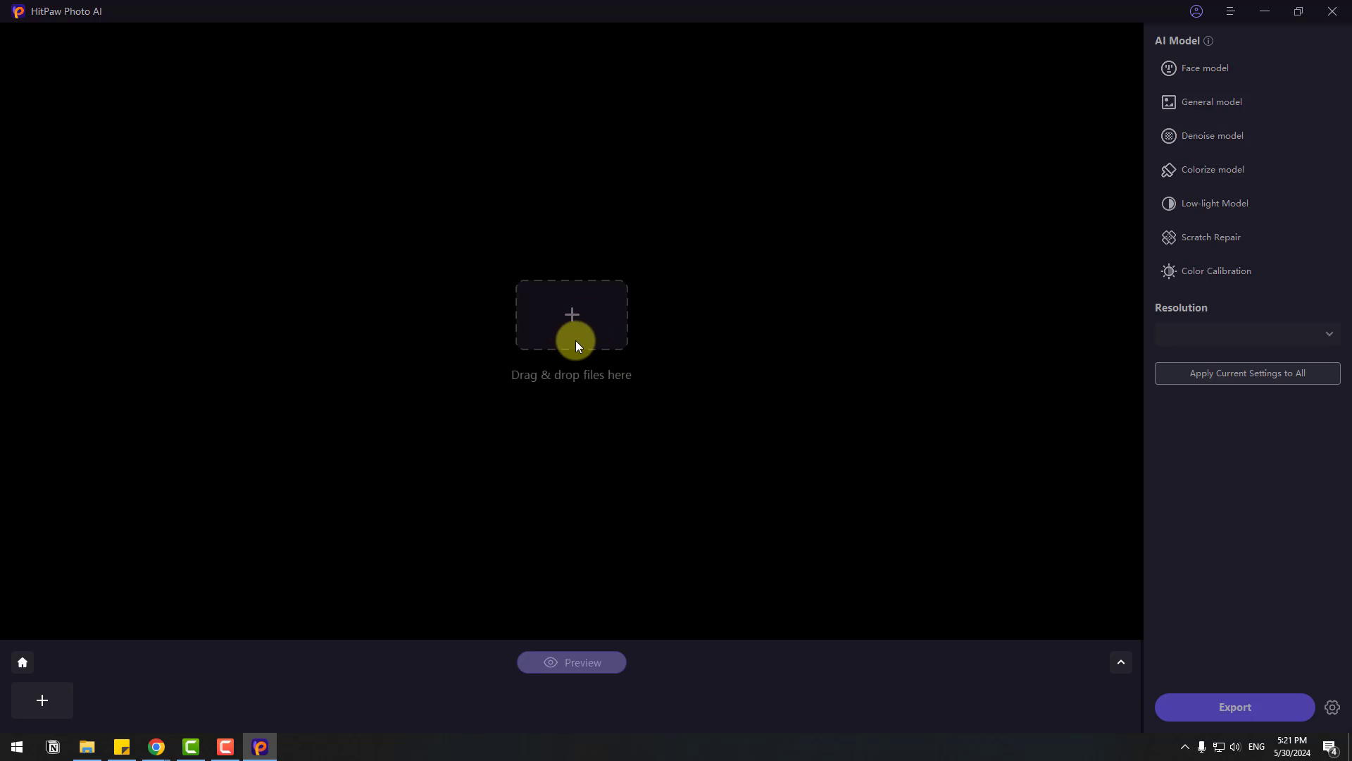
{"action": "left_click", "coordinate": [582, 319]}
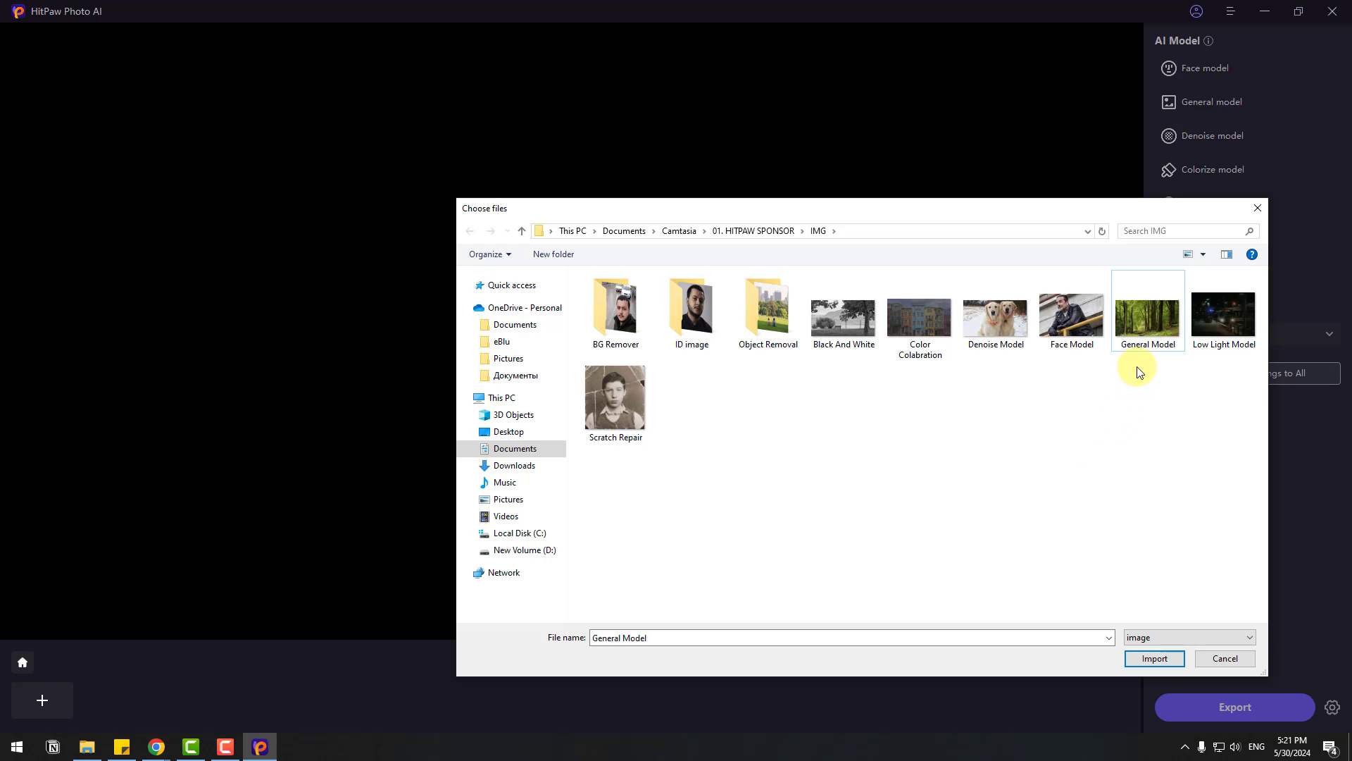
{"action": "left_click", "coordinate": [1160, 659]}
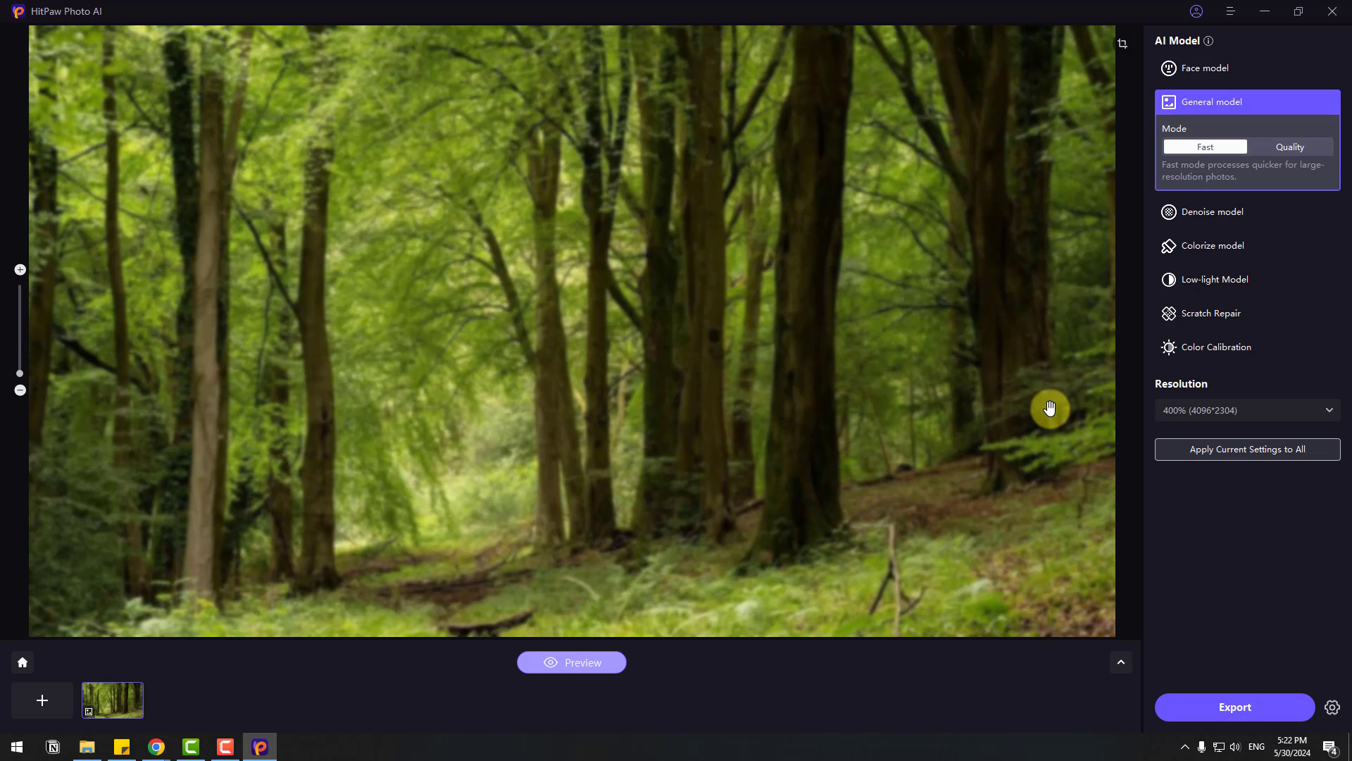
{"action": "left_click", "coordinate": [1324, 412]}
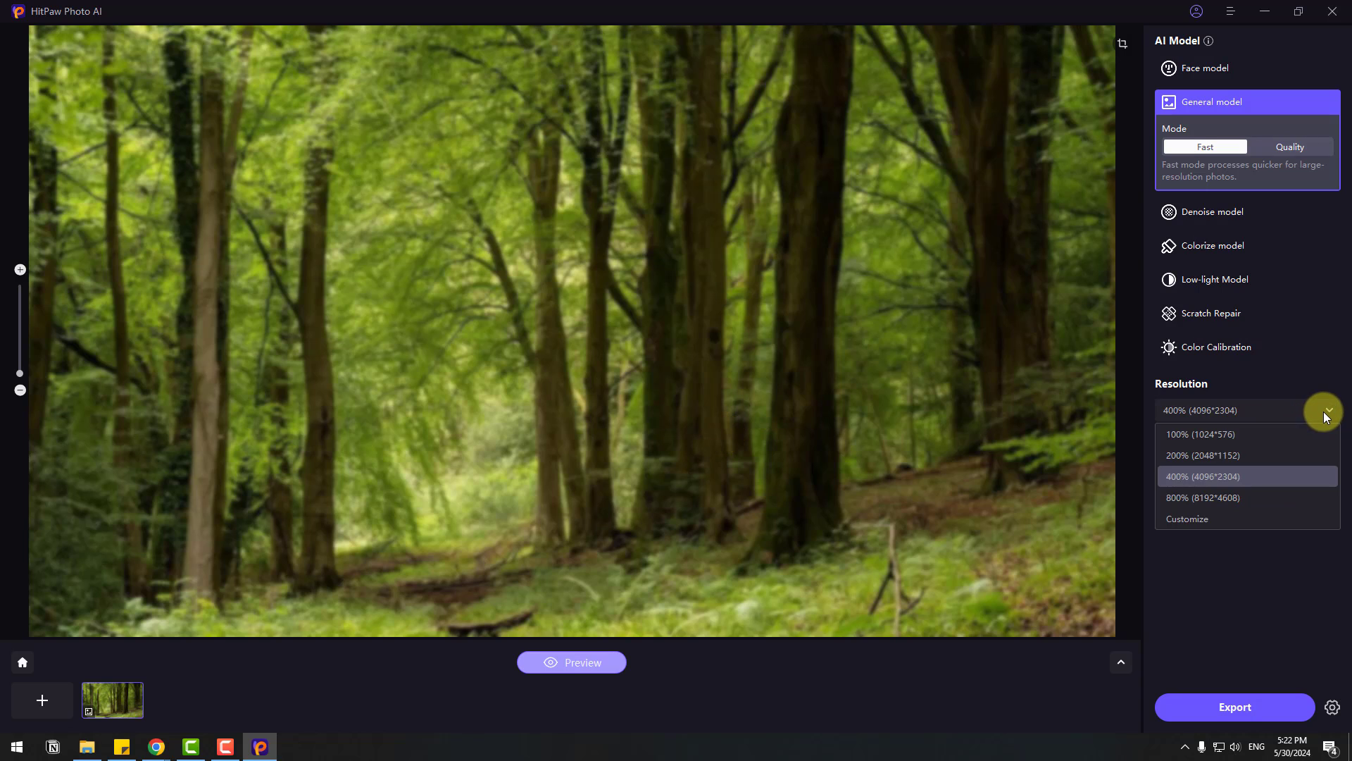
{"action": "left_click", "coordinate": [1220, 477]}
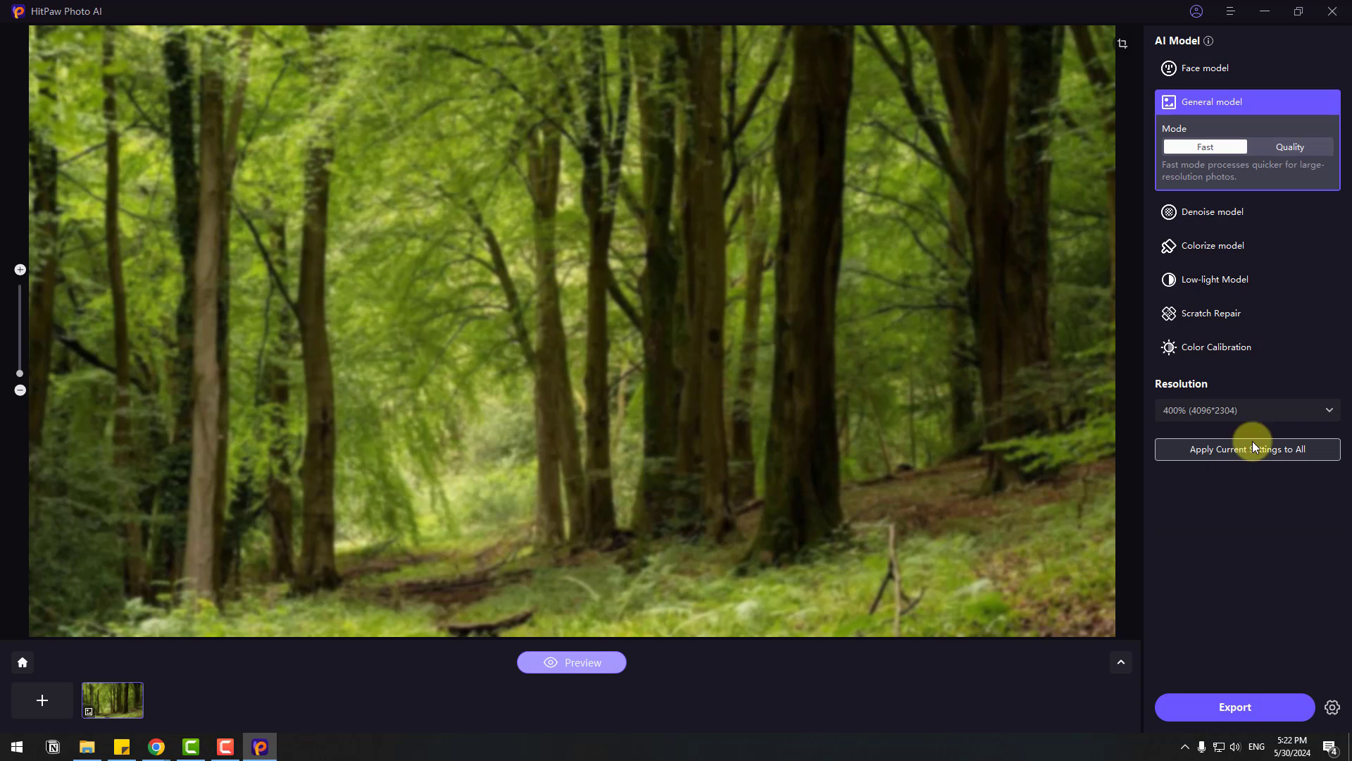
{"action": "mouse_move", "coordinate": [1201, 104]}
- Preview the General model enhancement and pan the zoomed comparison across the trees
{"action": "left_click", "coordinate": [569, 662]}
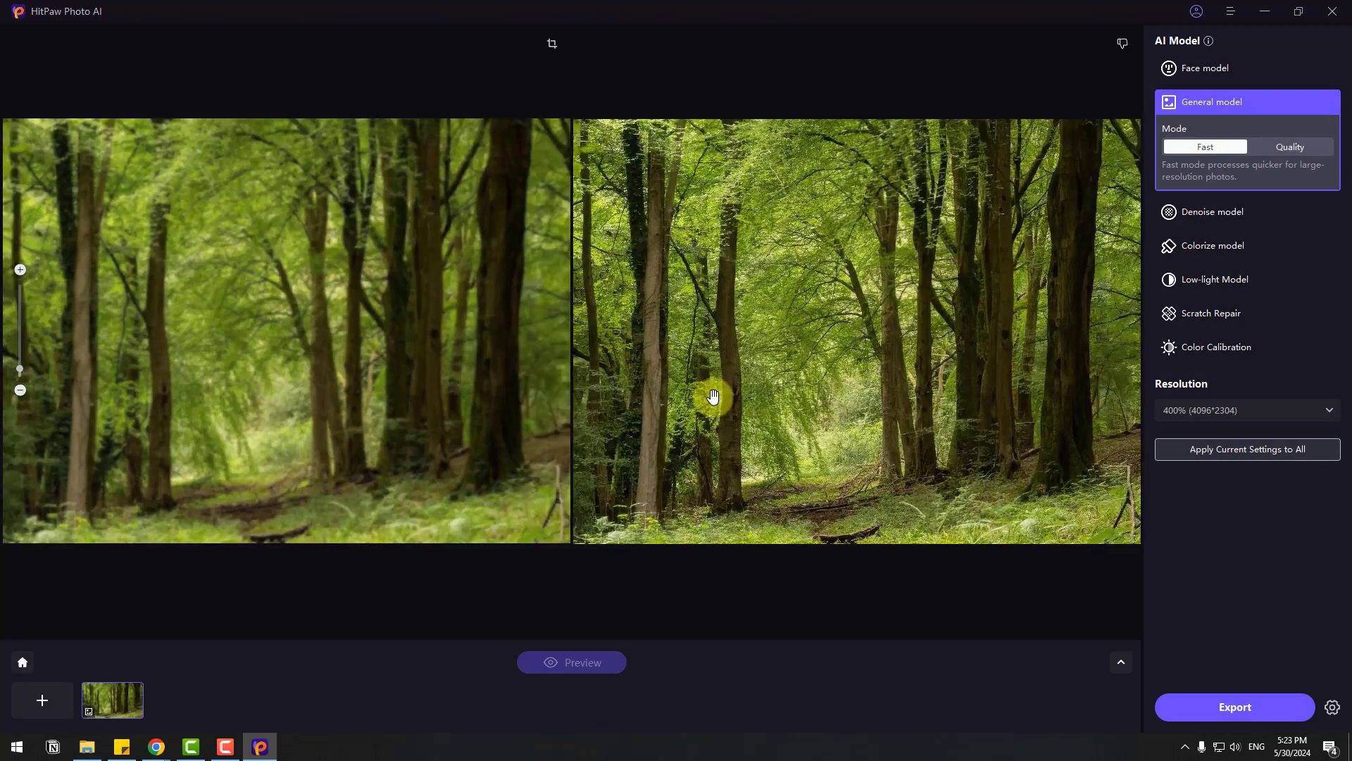
{"action": "scroll", "coordinate": [713, 397], "scroll_direction": "up", "scroll_amount": 3}
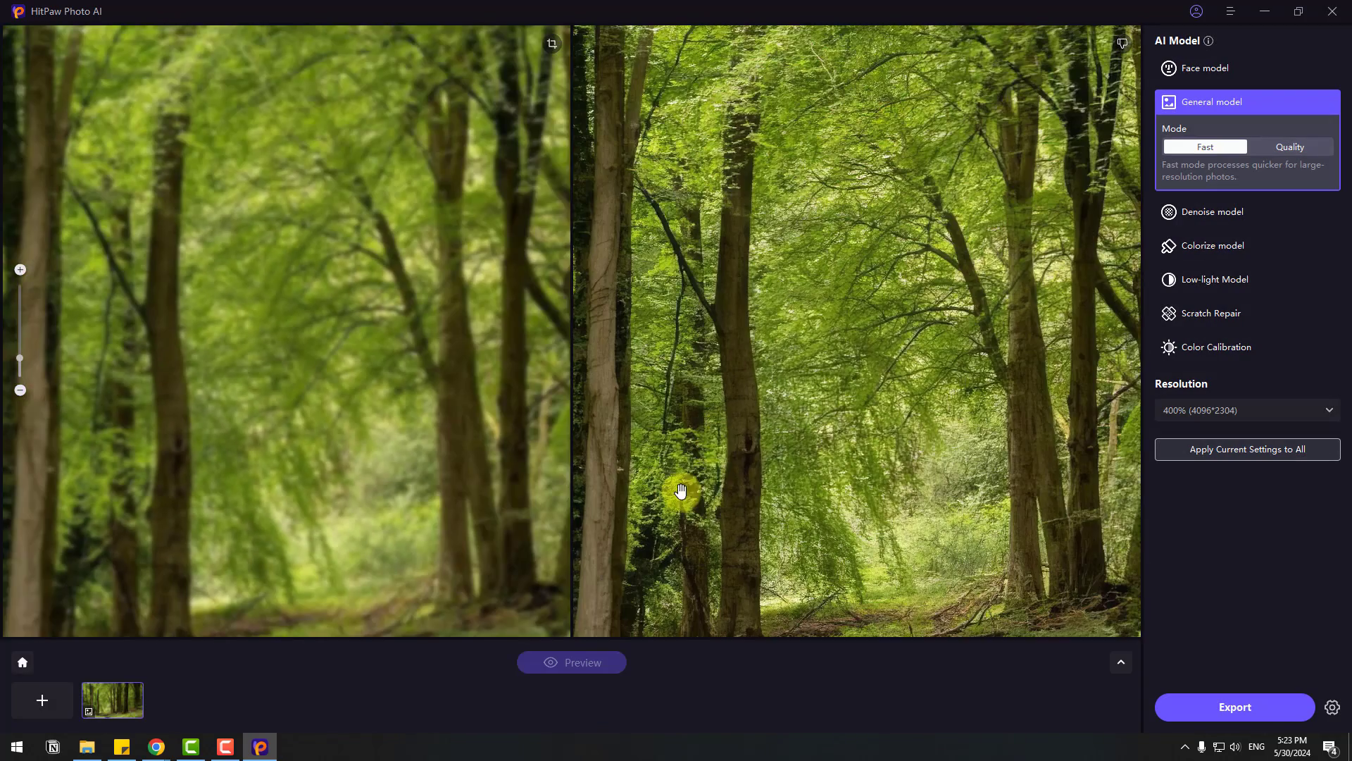
{"action": "left_click_drag", "start_coordinate": [681, 491], "coordinate": [878, 362]}
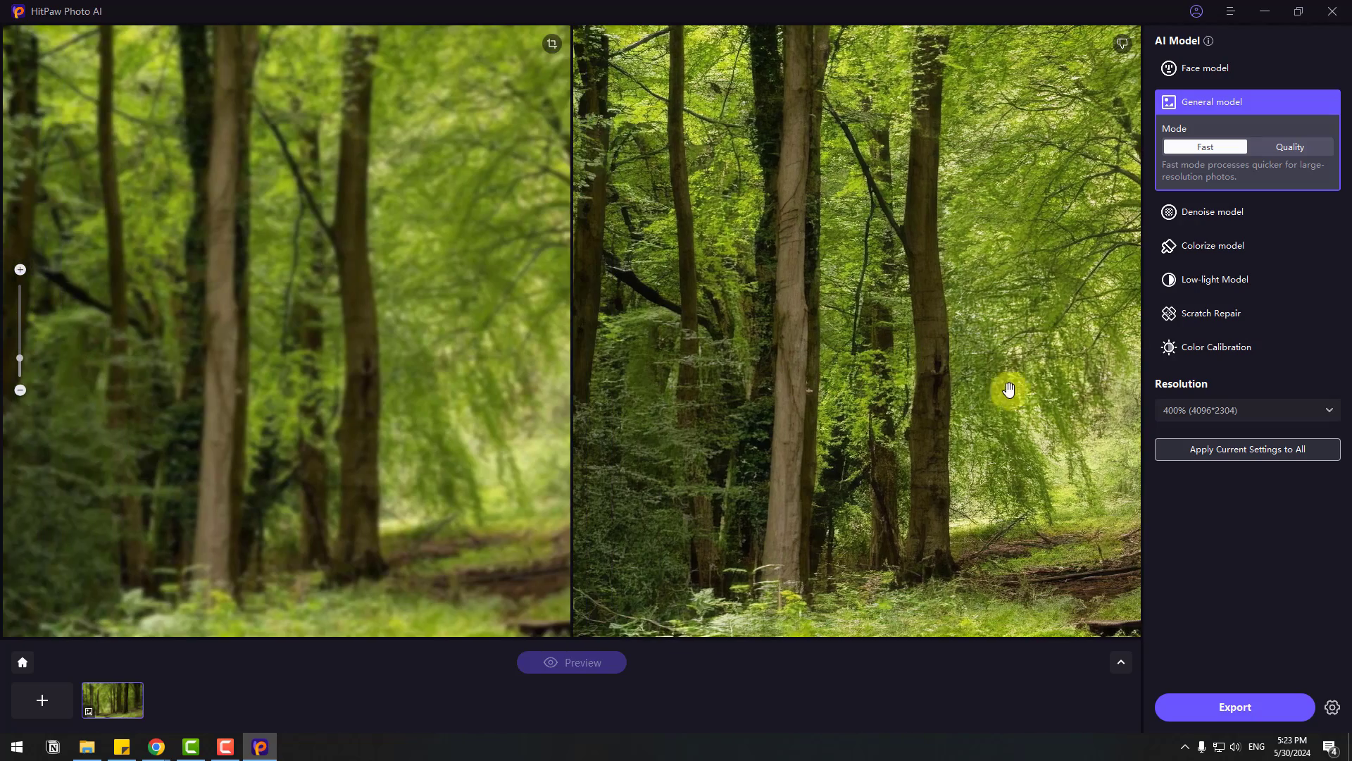
{"action": "left_click_drag", "start_coordinate": [1009, 389], "coordinate": [737, 350]}
{"action": "left_click_drag", "start_coordinate": [990, 389], "coordinate": [791, 405]}
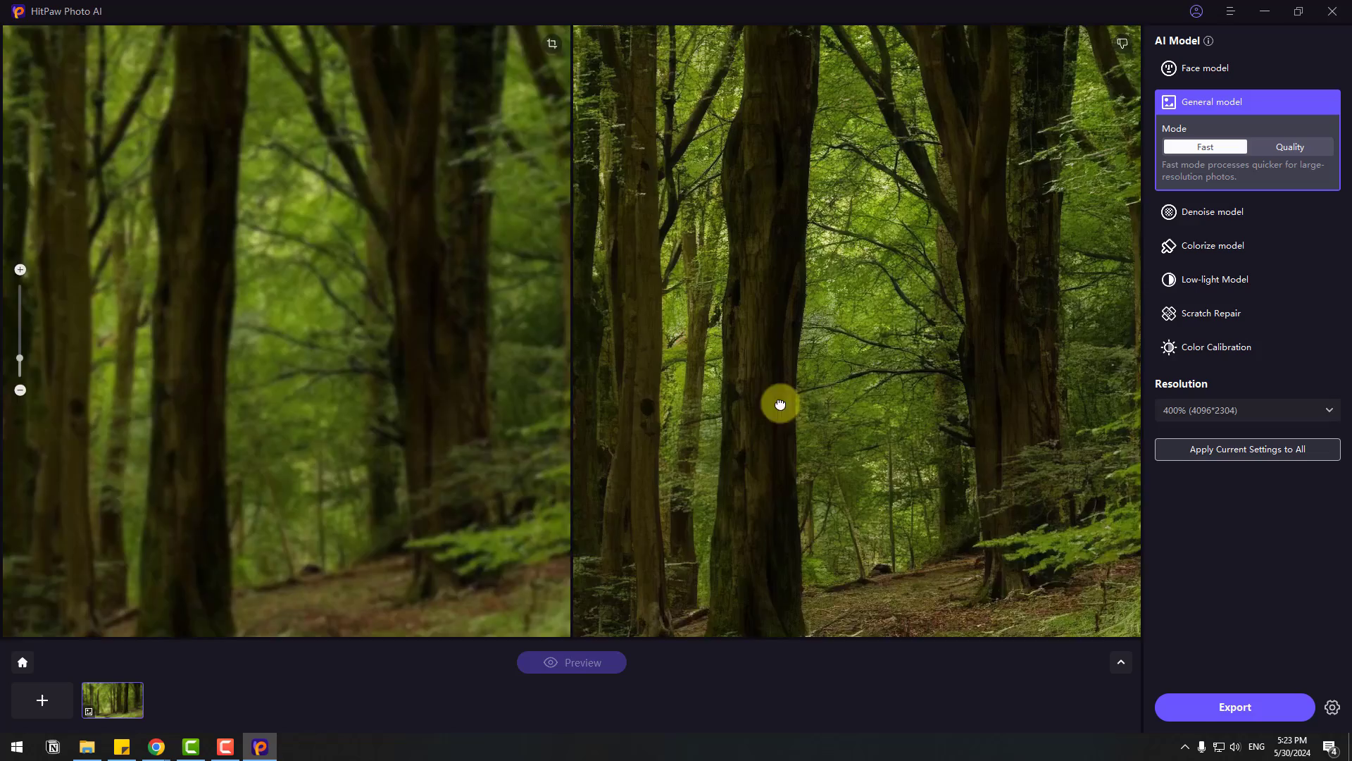
{"action": "scroll", "coordinate": [779, 404], "scroll_direction": "down", "scroll_amount": 5}
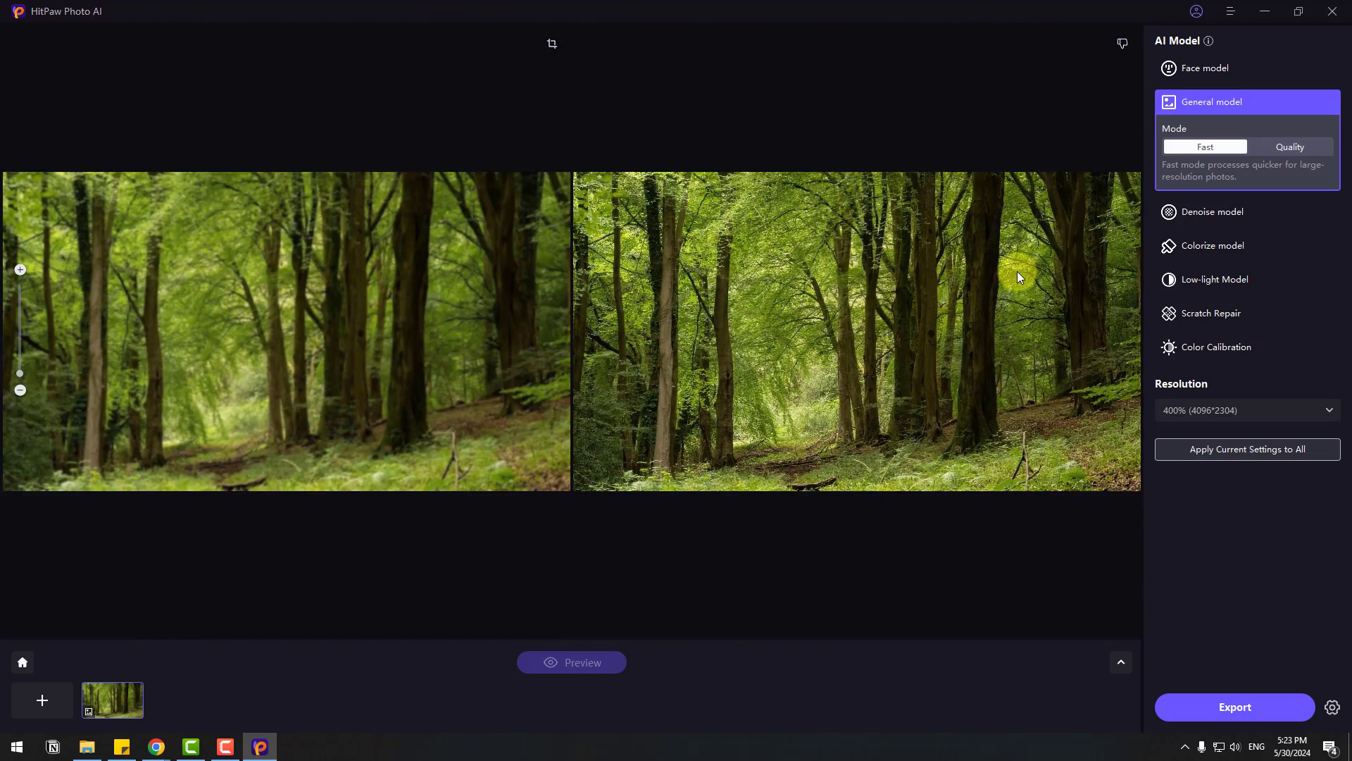
- Import the Denoise Model two-dog snow photo and generate its 400% denoised preview
{"action": "left_click", "coordinate": [72, 706]}
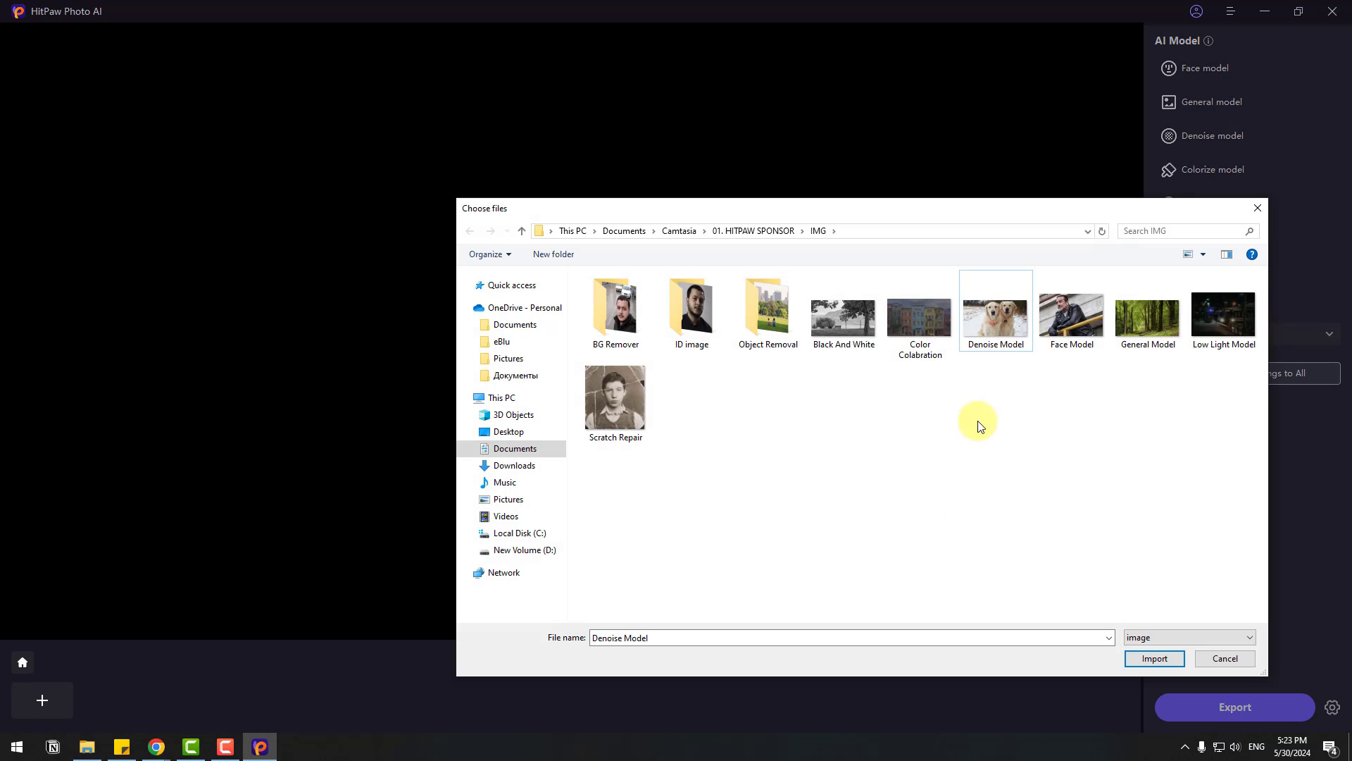
{"action": "left_click", "coordinate": [1155, 659]}
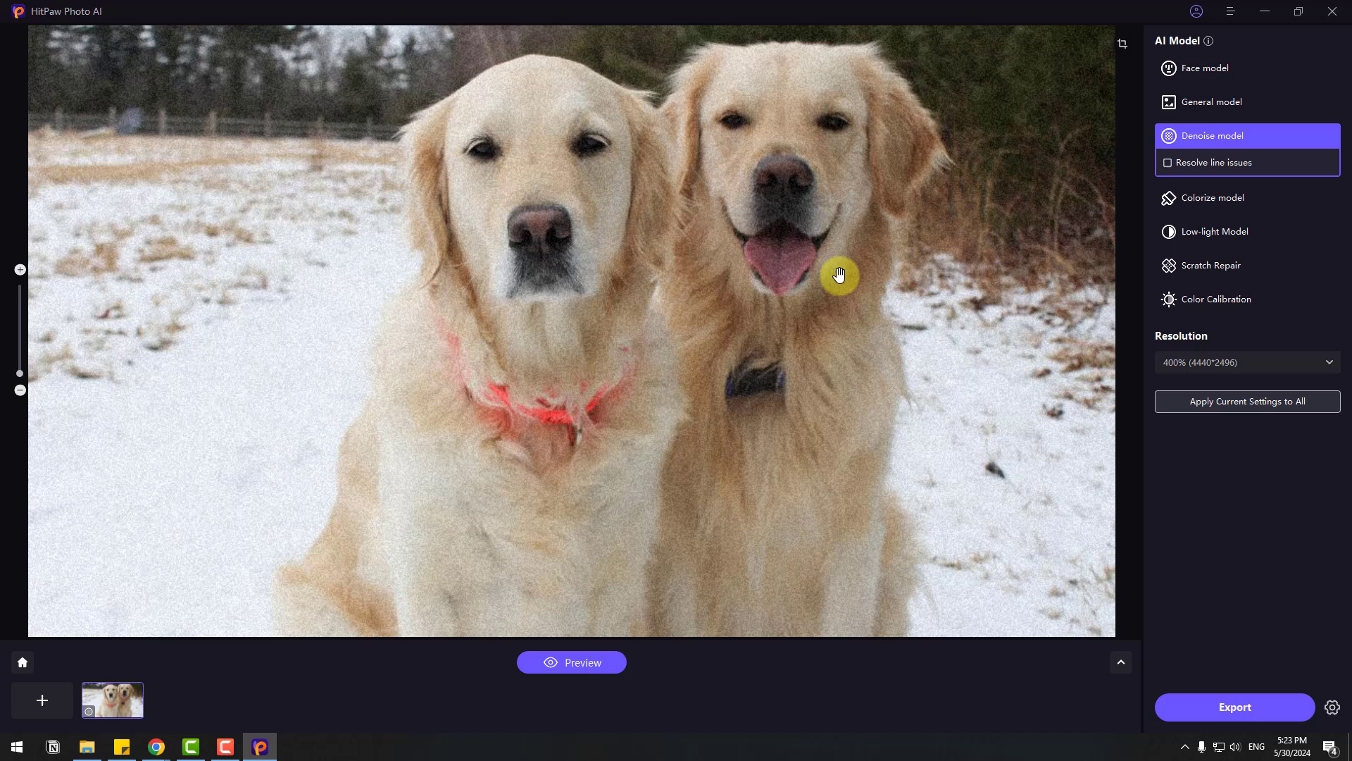
{"action": "mouse_move", "coordinate": [1230, 136]}
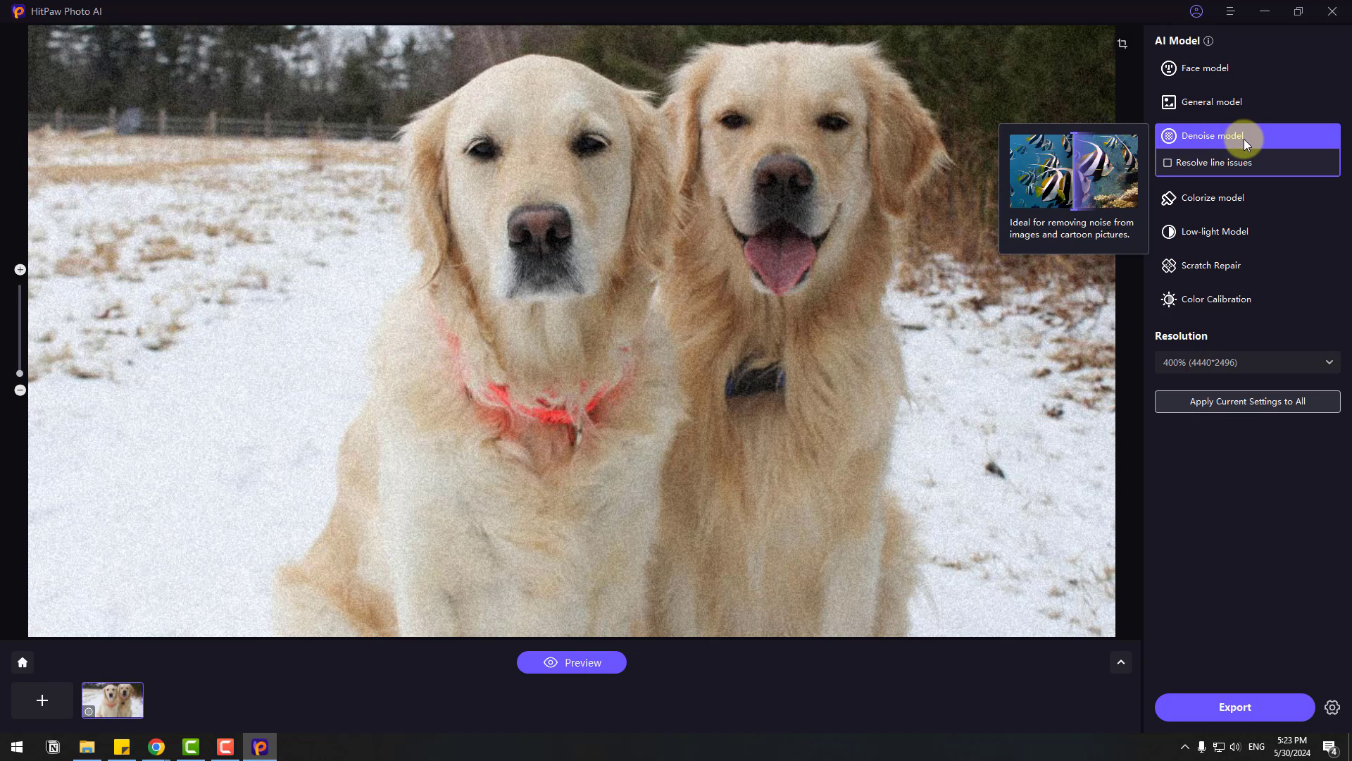
{"action": "left_click", "coordinate": [596, 662]}
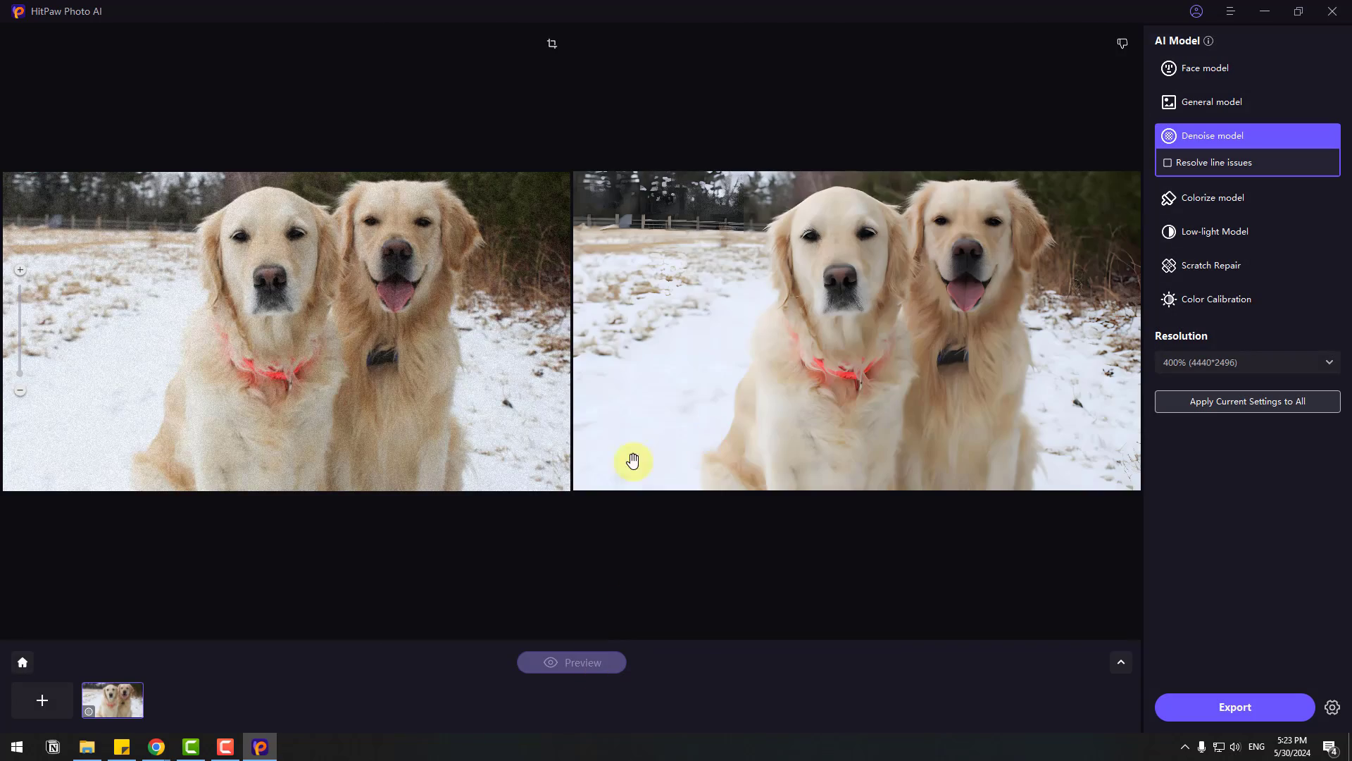
- Zoom in on one dog's face to compare, then zoom back out to fit
{"action": "scroll", "coordinate": [816, 352], "scroll_direction": "up", "scroll_amount": 3}
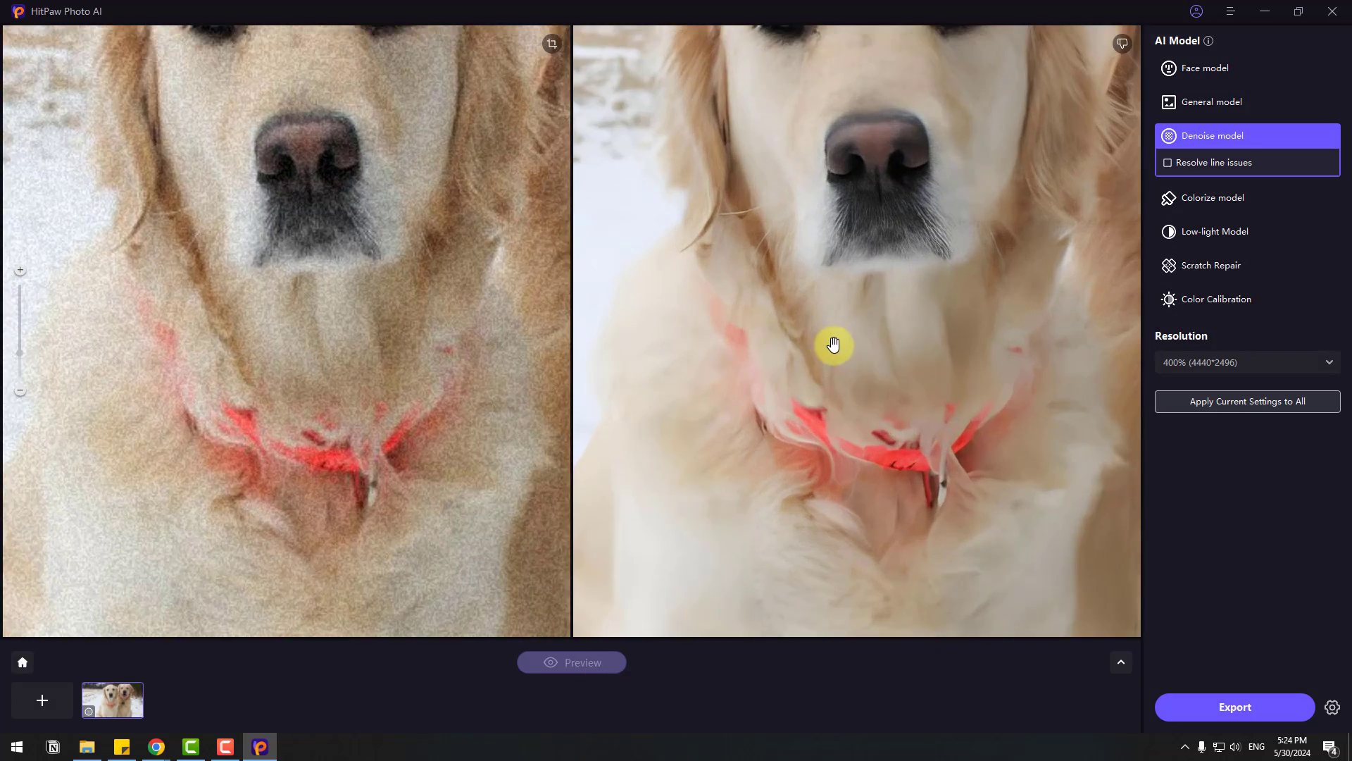
{"action": "scroll", "coordinate": [830, 341], "scroll_direction": "up", "scroll_amount": 2}
{"action": "left_click_drag", "start_coordinate": [969, 150], "coordinate": [806, 468]}
{"action": "scroll", "coordinate": [945, 383], "scroll_direction": "down", "scroll_amount": 2}
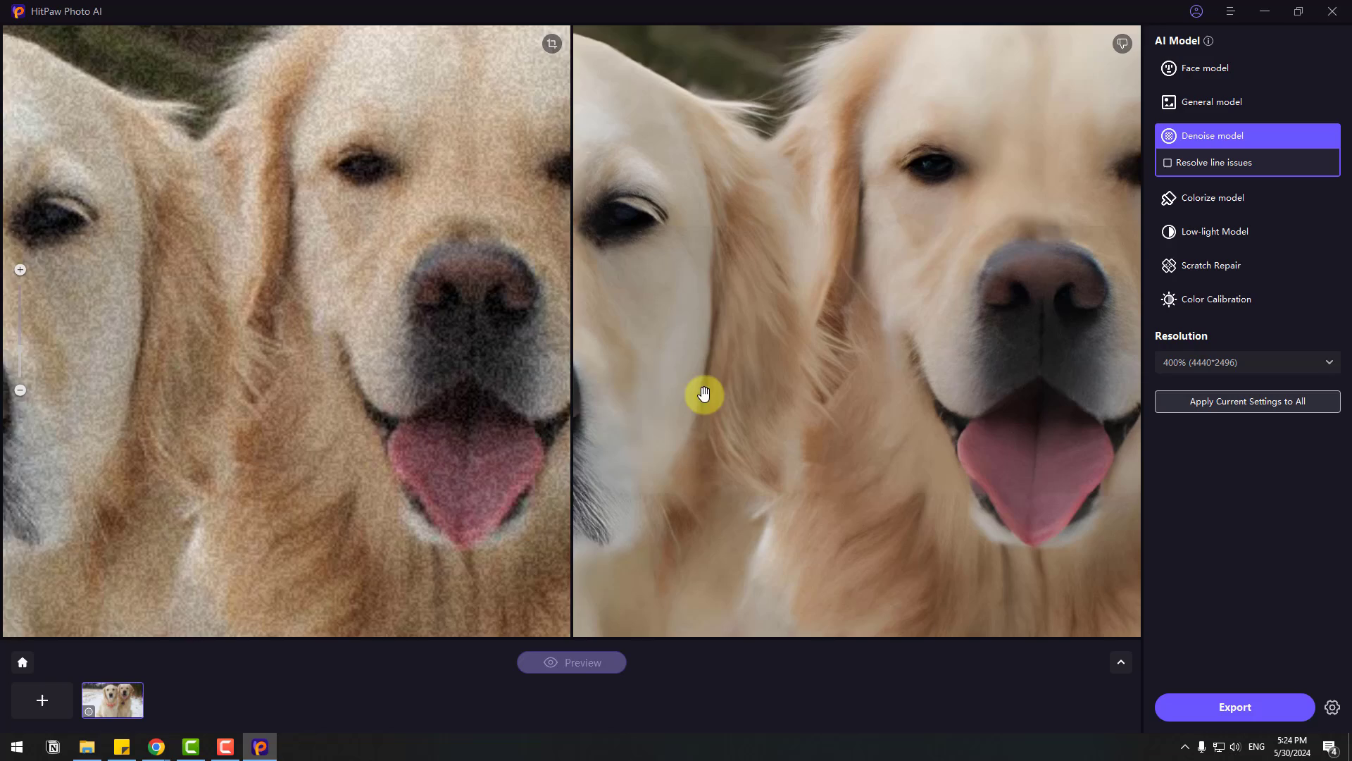
{"action": "scroll", "coordinate": [749, 372], "scroll_direction": "down", "scroll_amount": 2}
{"action": "scroll", "coordinate": [817, 359], "scroll_direction": "down", "scroll_amount": 1}
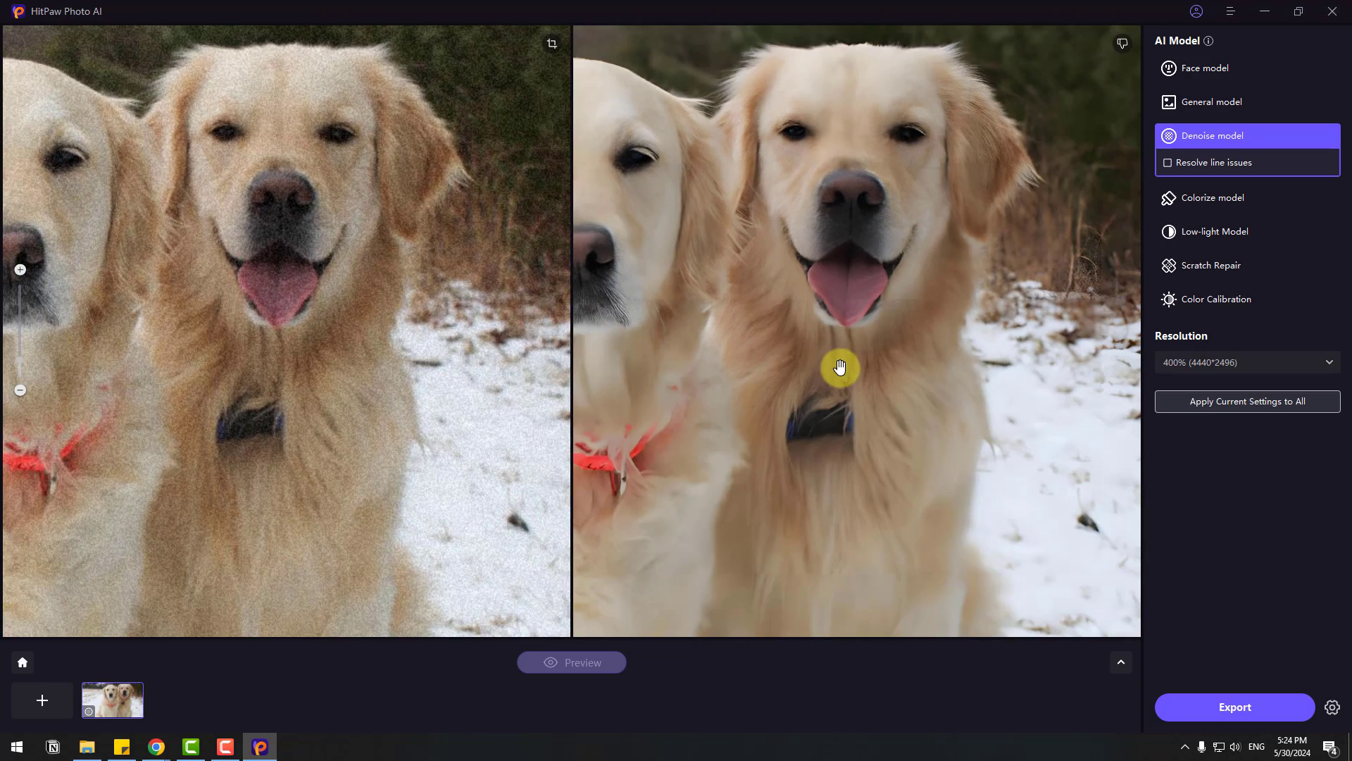
{"action": "scroll", "coordinate": [838, 338], "scroll_direction": "down", "scroll_amount": 2}
{"action": "scroll", "coordinate": [901, 320], "scroll_direction": "down", "scroll_amount": 1}
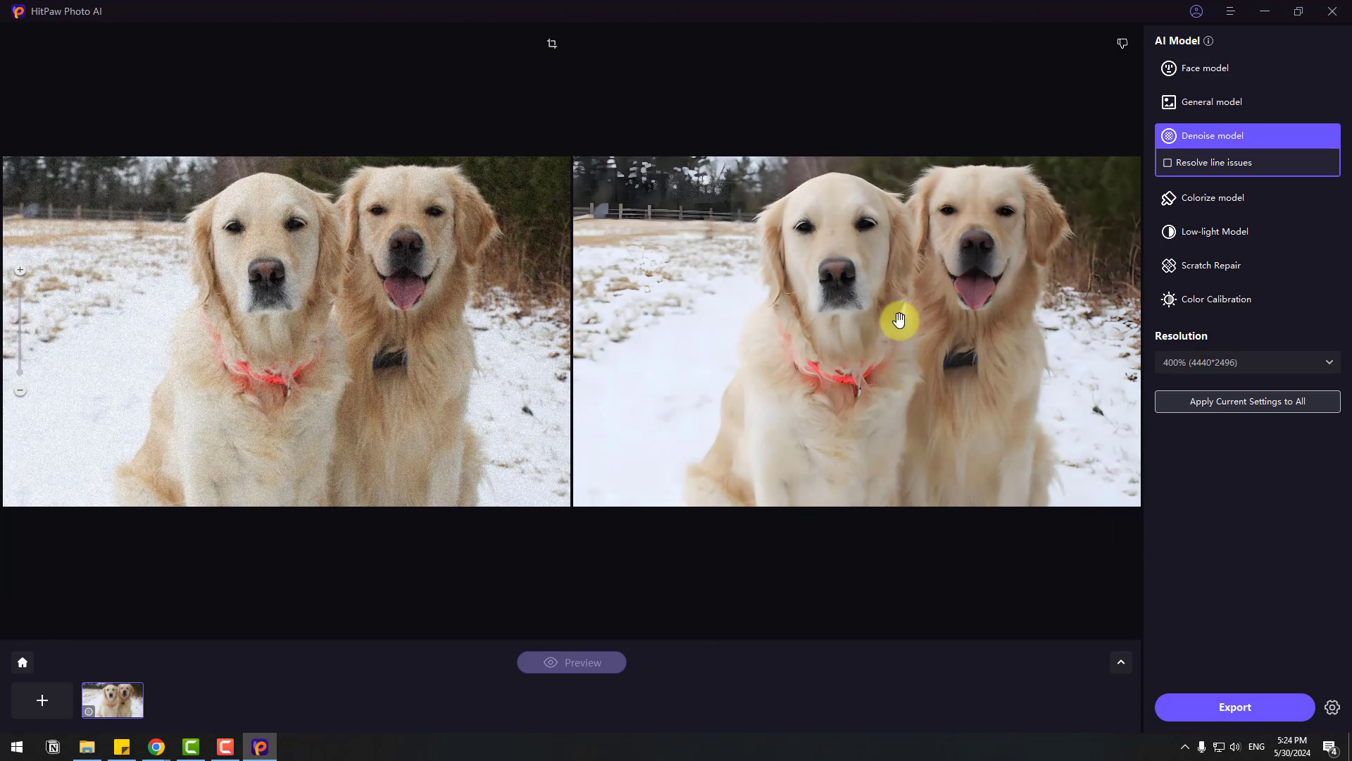
{"action": "scroll", "coordinate": [893, 323], "scroll_direction": "down", "scroll_amount": 1}
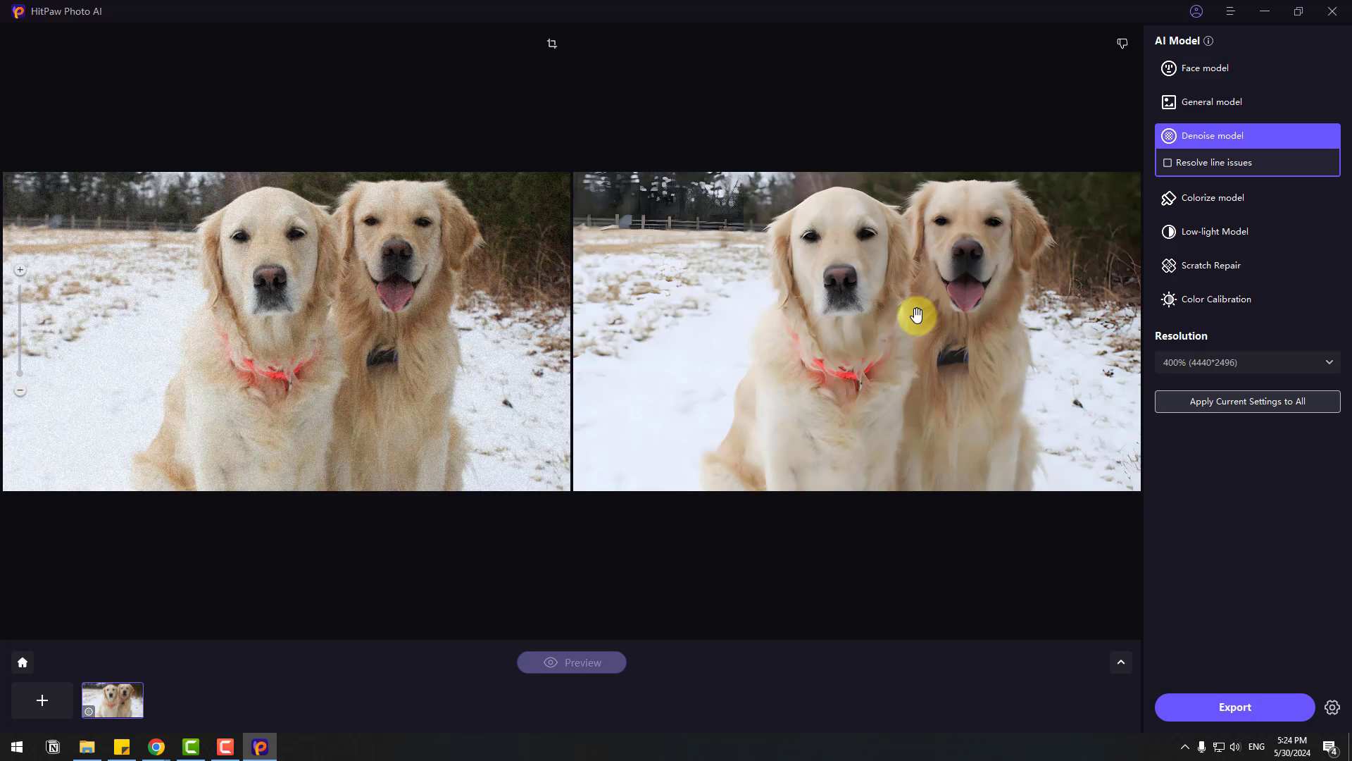
- Colorize the Black And White park photo in B&W mode and inspect the bushes and bench
{"action": "left_click", "coordinate": [1240, 200]}
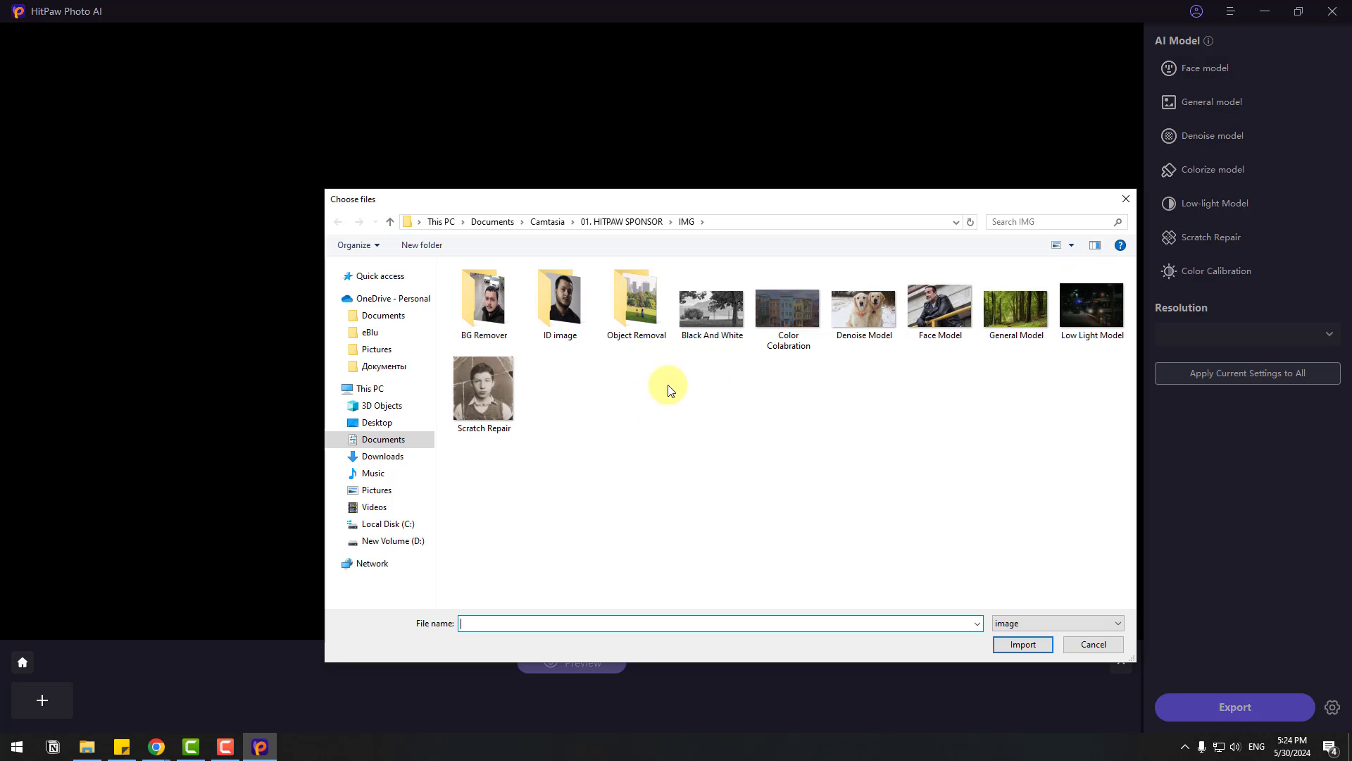
{"action": "left_click", "coordinate": [712, 302]}
{"action": "left_click", "coordinate": [1005, 647]}
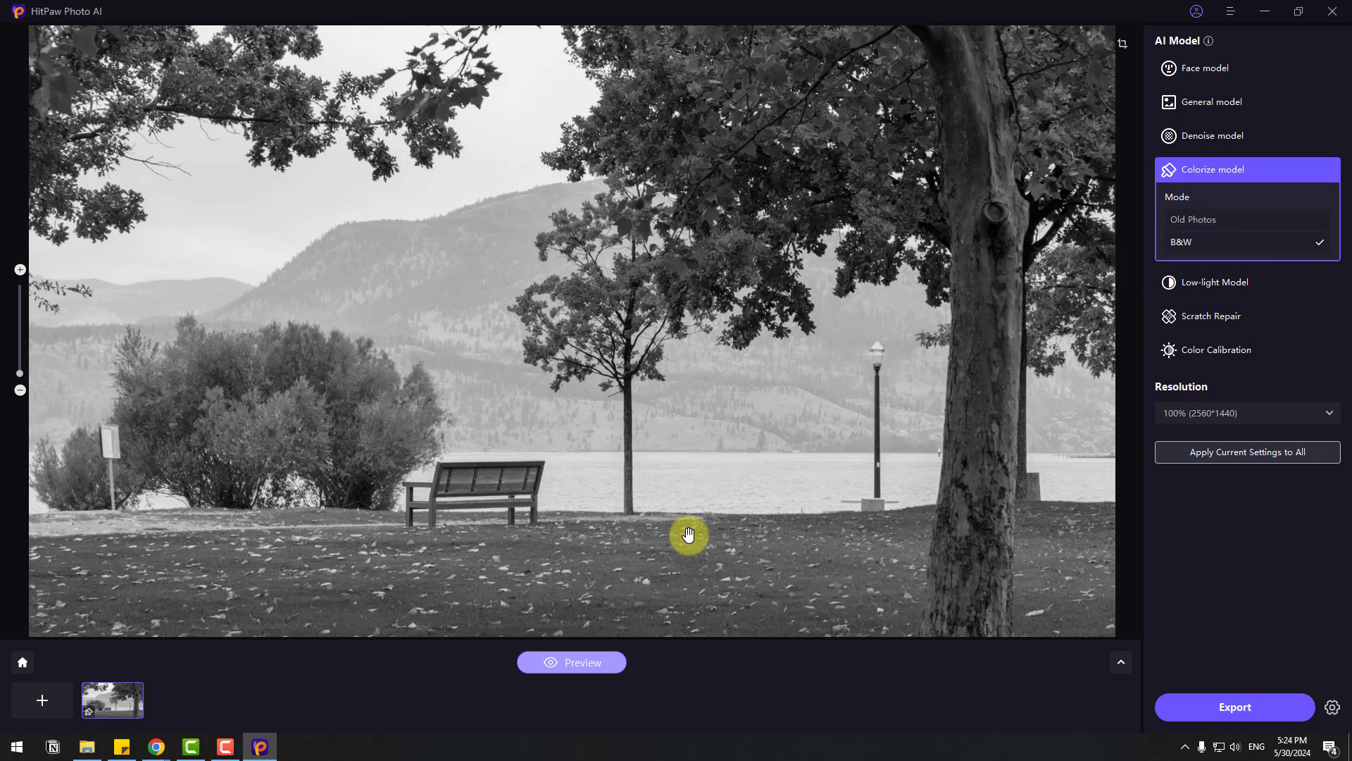
{"action": "left_click", "coordinate": [607, 662]}
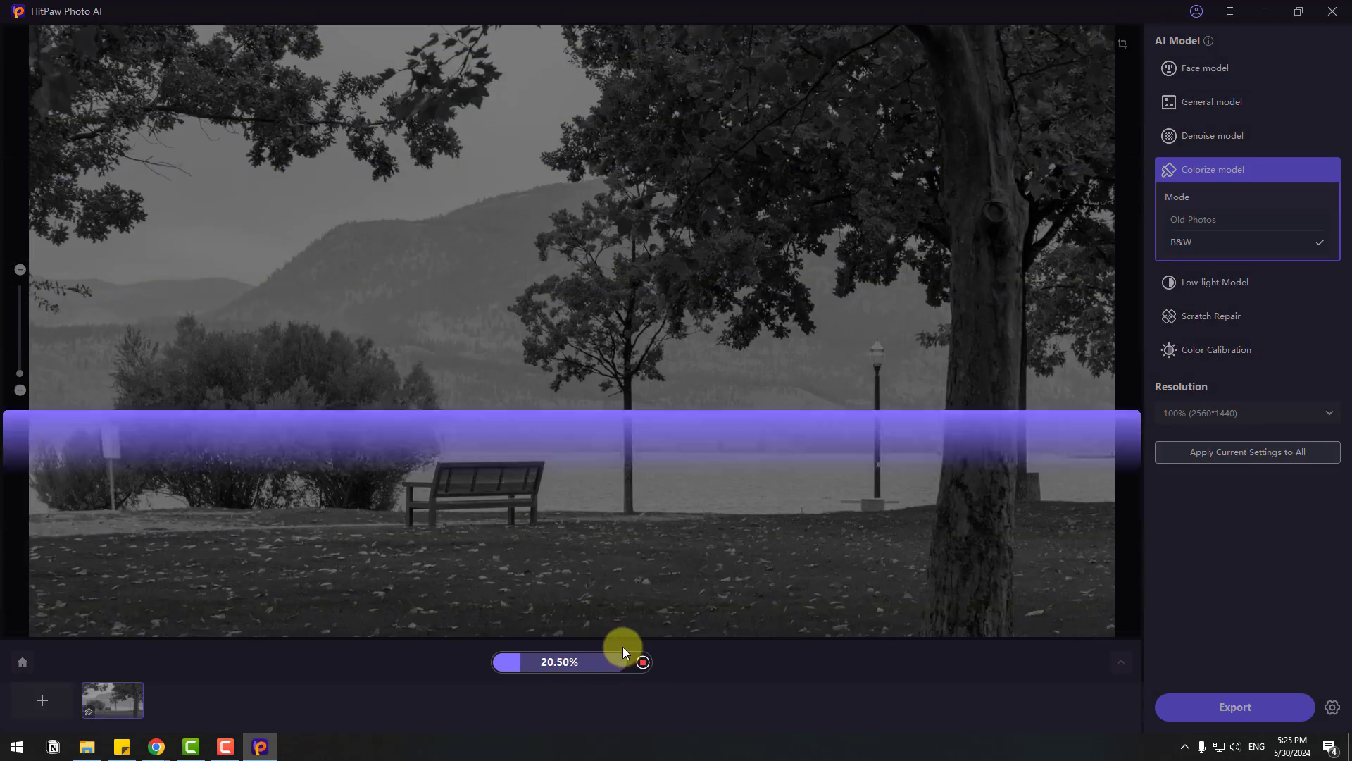
{"action": "scroll", "coordinate": [998, 398], "scroll_direction": "up", "scroll_amount": 5}
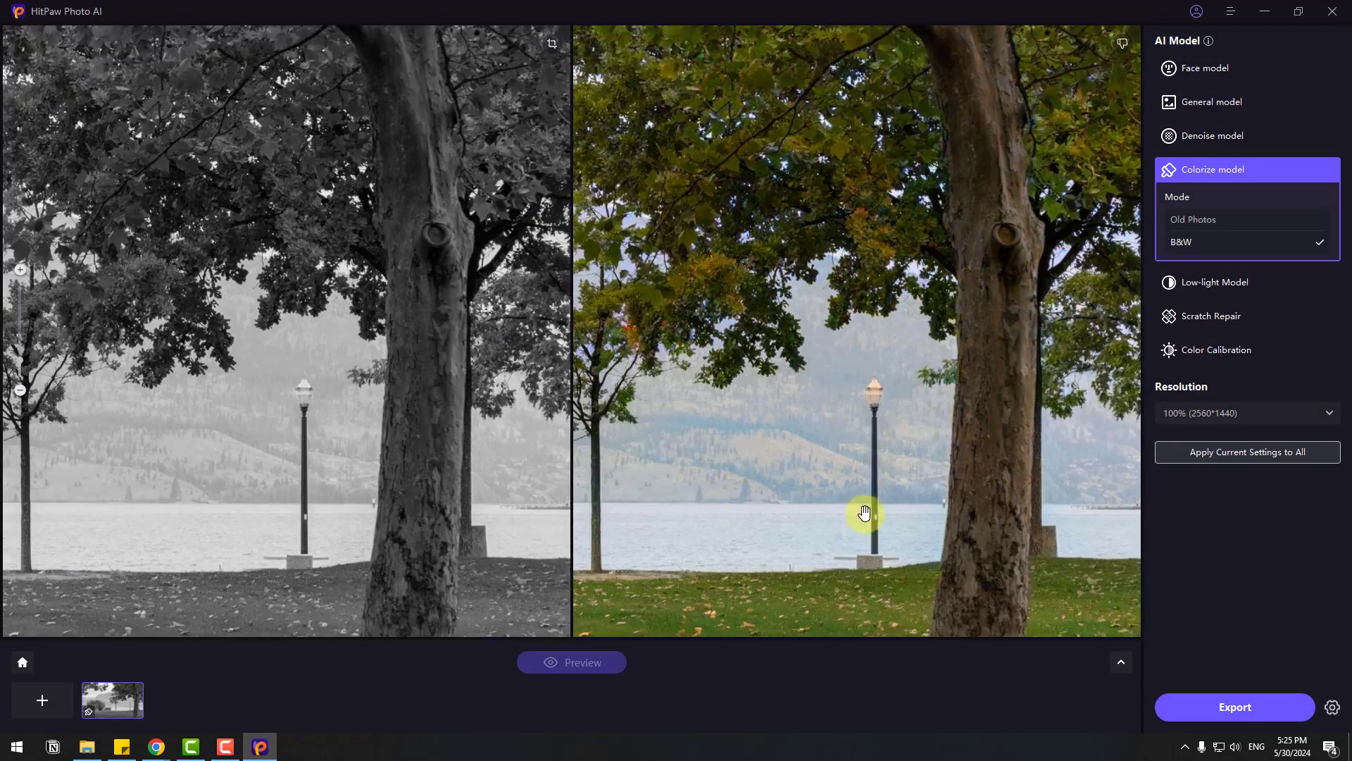
{"action": "left_click_drag", "start_coordinate": [864, 513], "coordinate": [685, 534]}
{"action": "scroll", "coordinate": [809, 416], "scroll_direction": "down", "scroll_amount": 5}
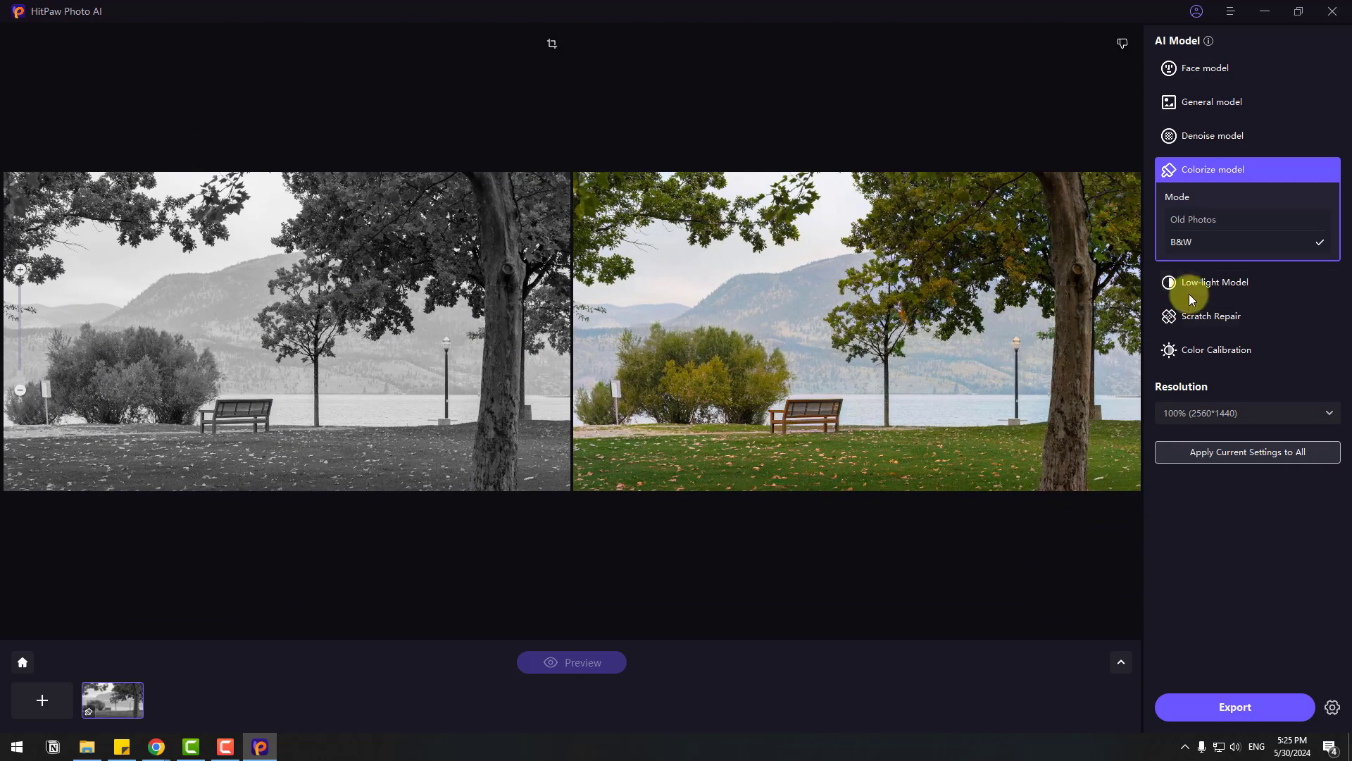
- Import the Low Light Model bus-stop photo and preview it with the Low-light Model
{"action": "left_click", "coordinate": [1201, 285]}
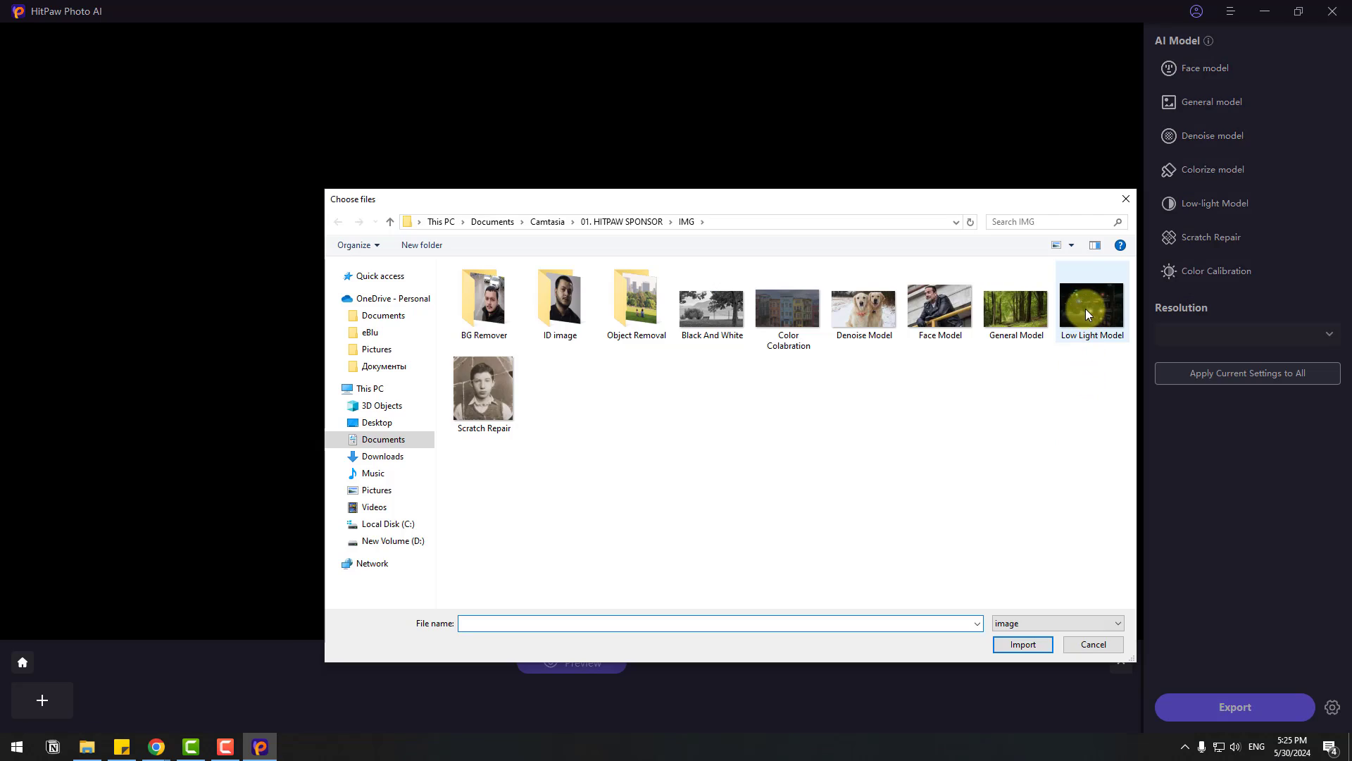
{"action": "left_click", "coordinate": [1087, 313]}
{"action": "left_click", "coordinate": [1016, 645]}
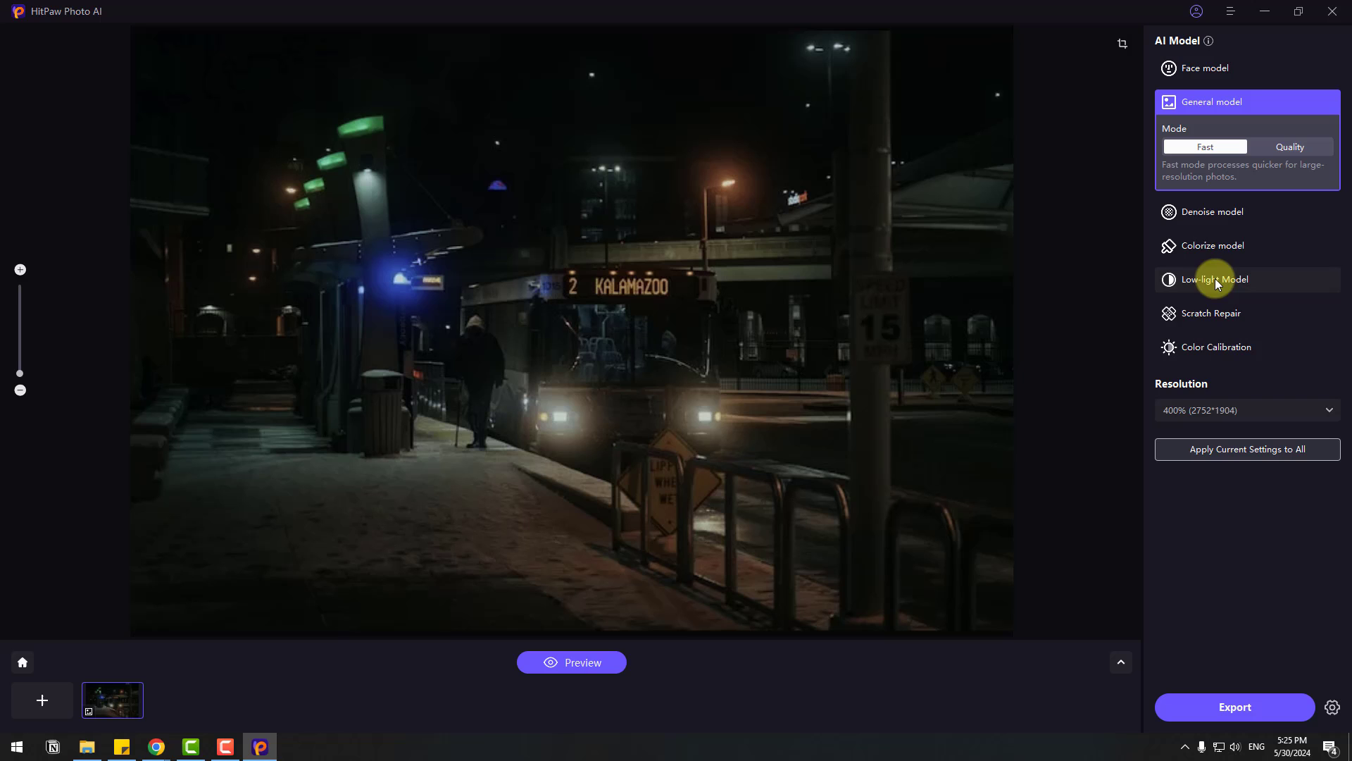
{"action": "left_click", "coordinate": [1221, 278]}
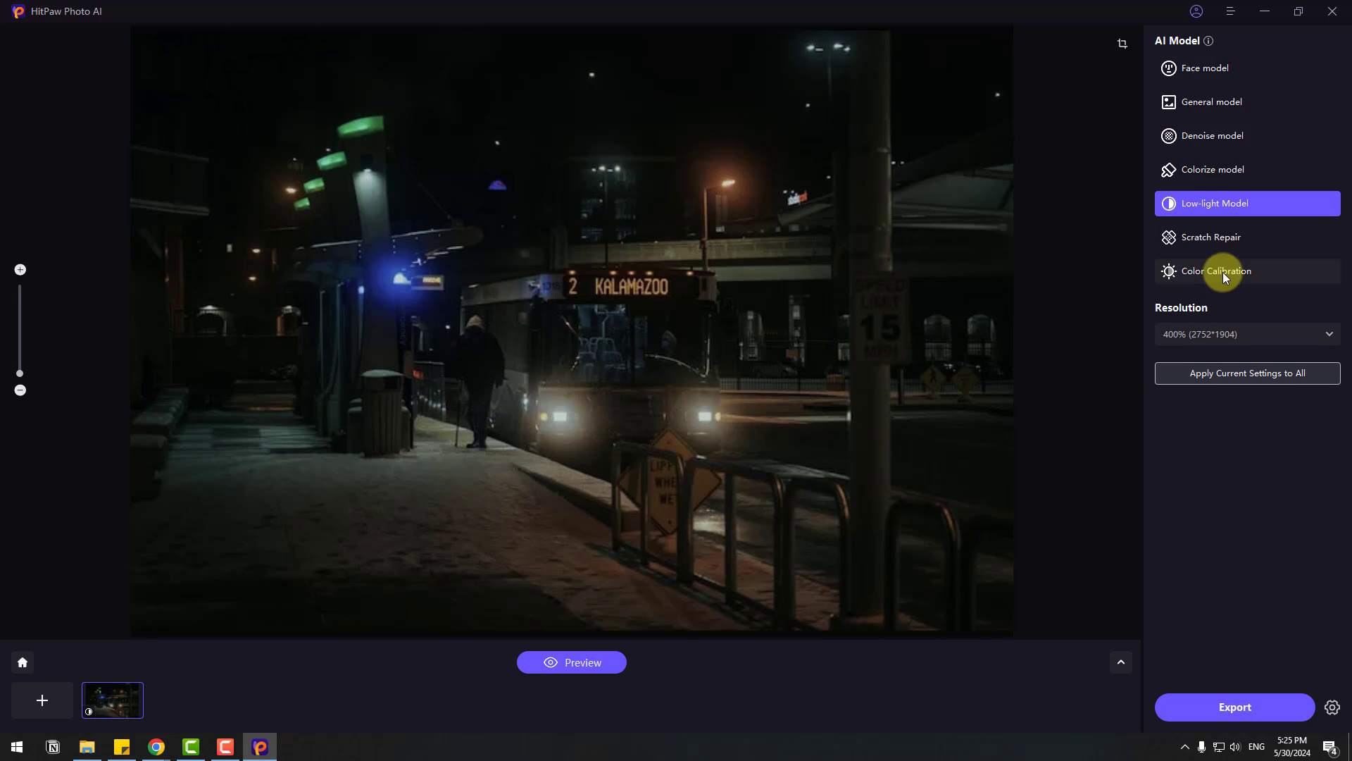
{"action": "left_click", "coordinate": [572, 663]}
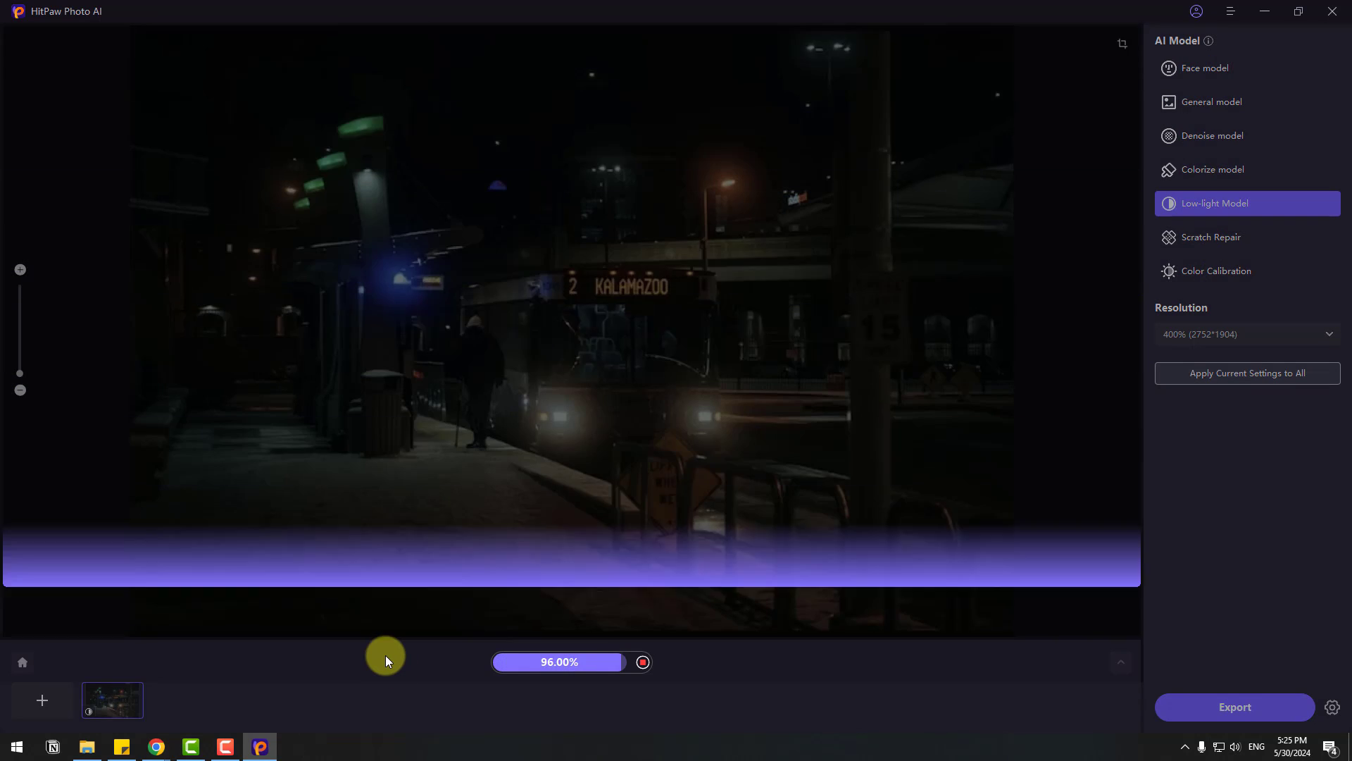
- Zoom in and pan across the bus front, street lamp and man to compare brightness
{"action": "scroll", "coordinate": [747, 378], "scroll_direction": "up", "scroll_amount": 3}
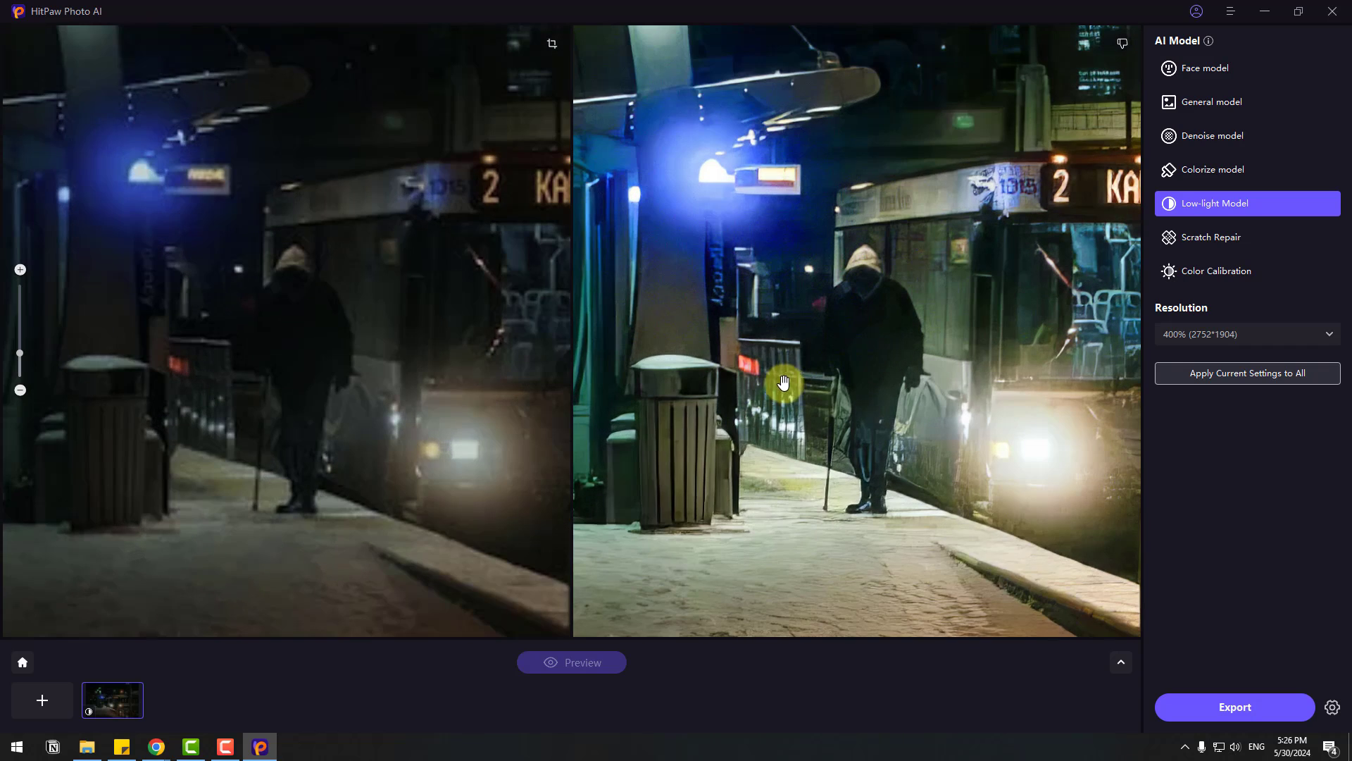
{"action": "left_click_drag", "start_coordinate": [742, 182], "coordinate": [945, 368]}
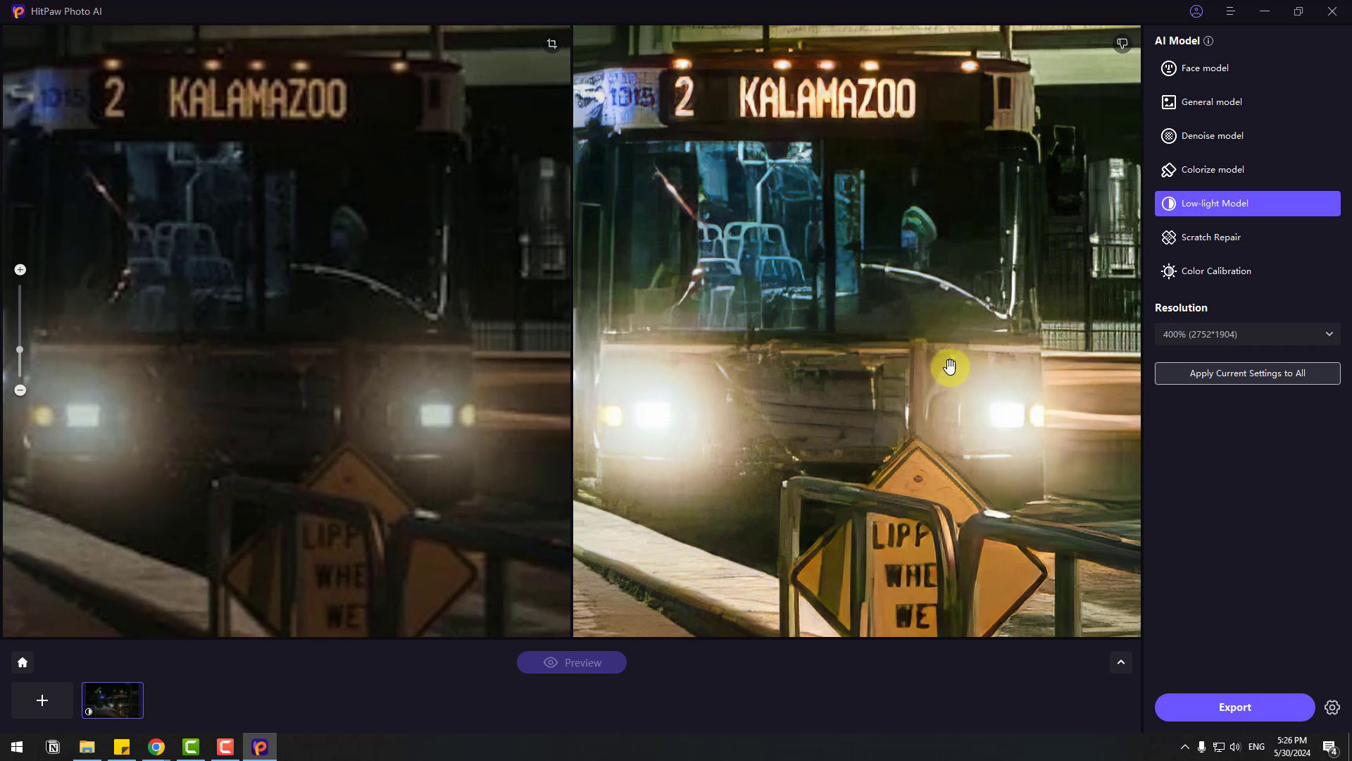
{"action": "left_click_drag", "start_coordinate": [652, 435], "coordinate": [865, 362]}
{"action": "left_click_drag", "start_coordinate": [1089, 377], "coordinate": [795, 415]}
{"action": "scroll", "coordinate": [795, 414], "scroll_direction": "down", "scroll_amount": 1}
{"action": "scroll", "coordinate": [936, 387], "scroll_direction": "down", "scroll_amount": 4}
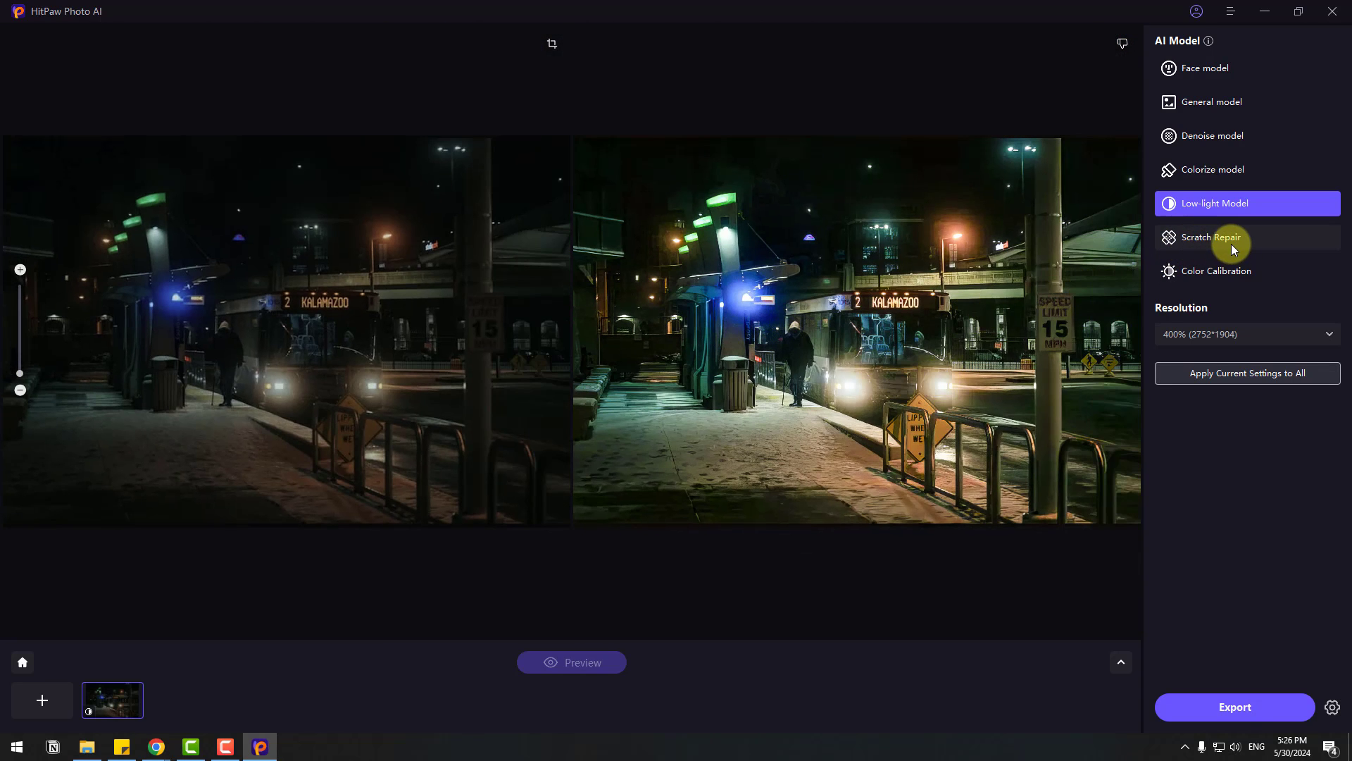
- Repair the cracked Scratch Repair portrait with Face model at 400% and inspect the face up close
{"action": "left_click", "coordinate": [1229, 240]}
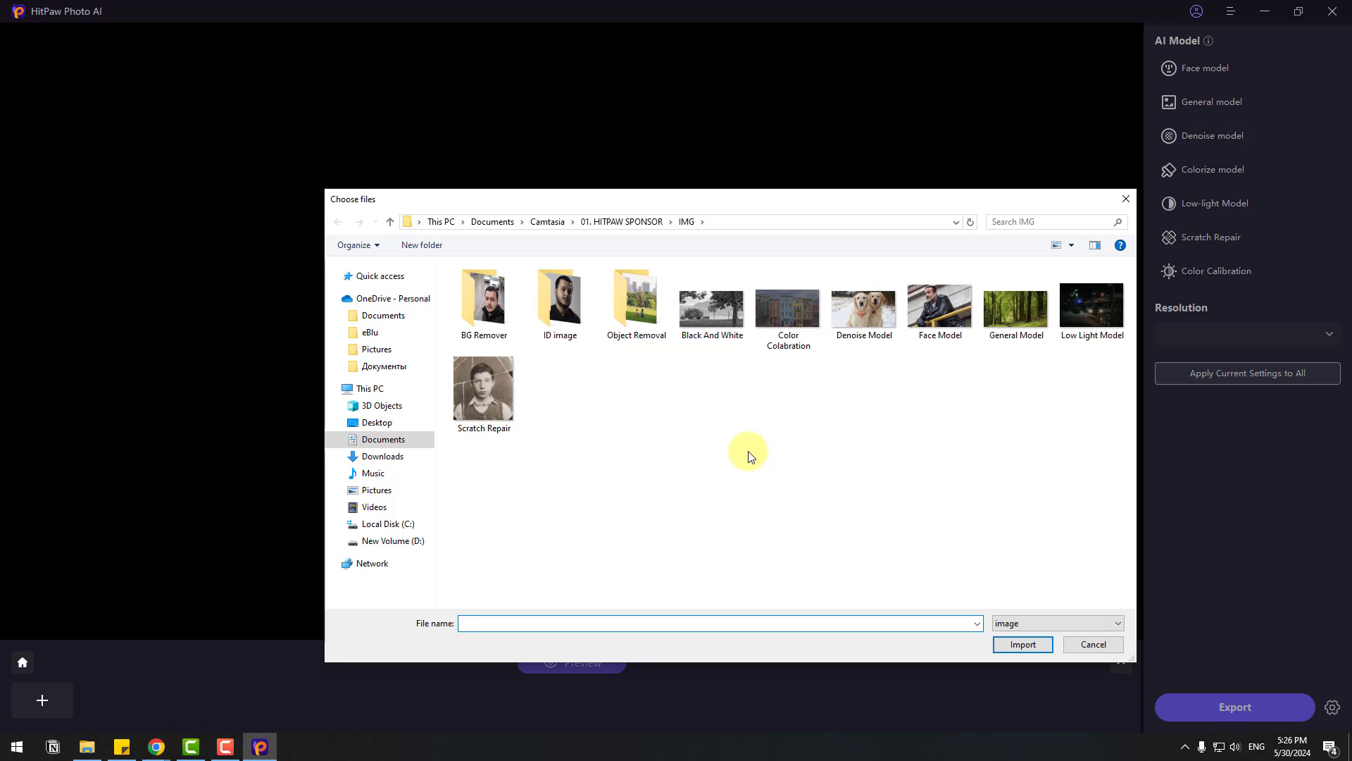
{"action": "left_click", "coordinate": [484, 385]}
{"action": "left_click", "coordinate": [1023, 644]}
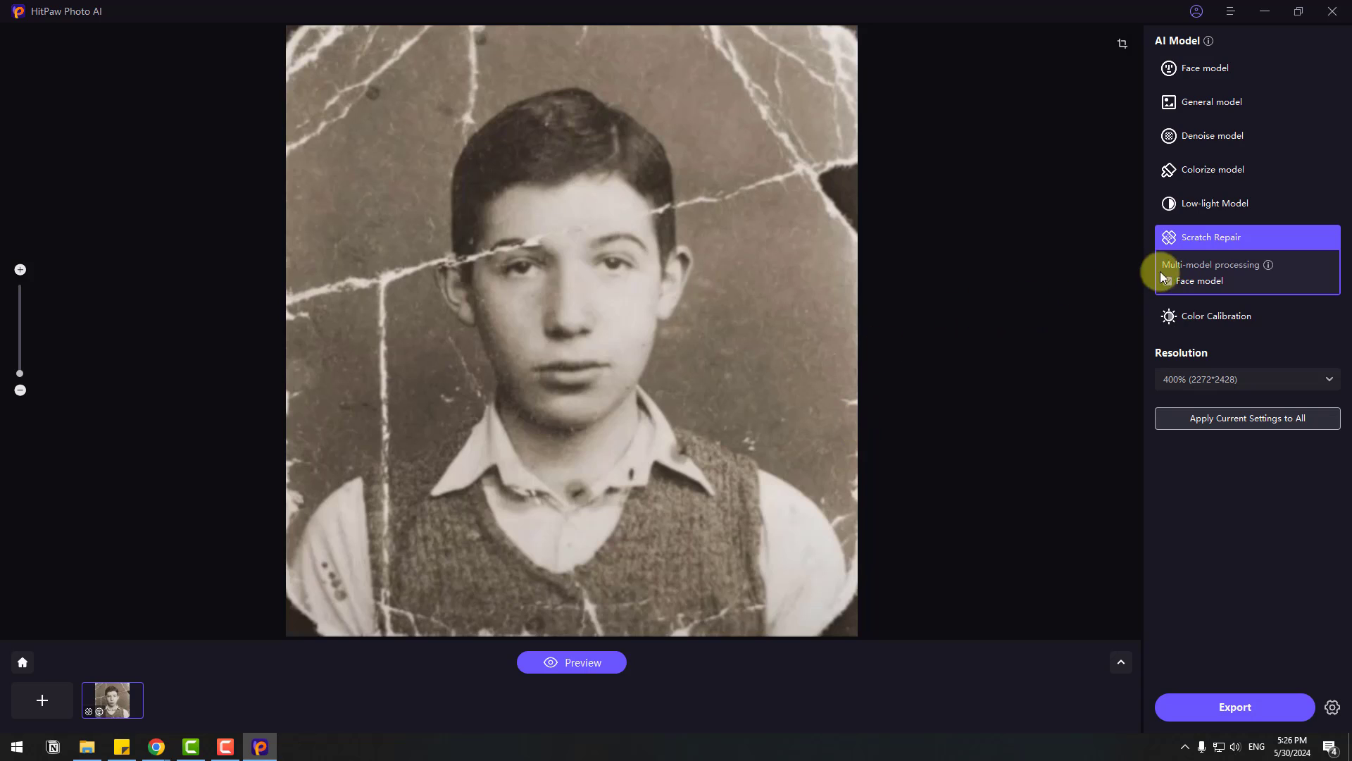
{"action": "mouse_move", "coordinate": [1214, 238]}
{"action": "left_click", "coordinate": [573, 666]}
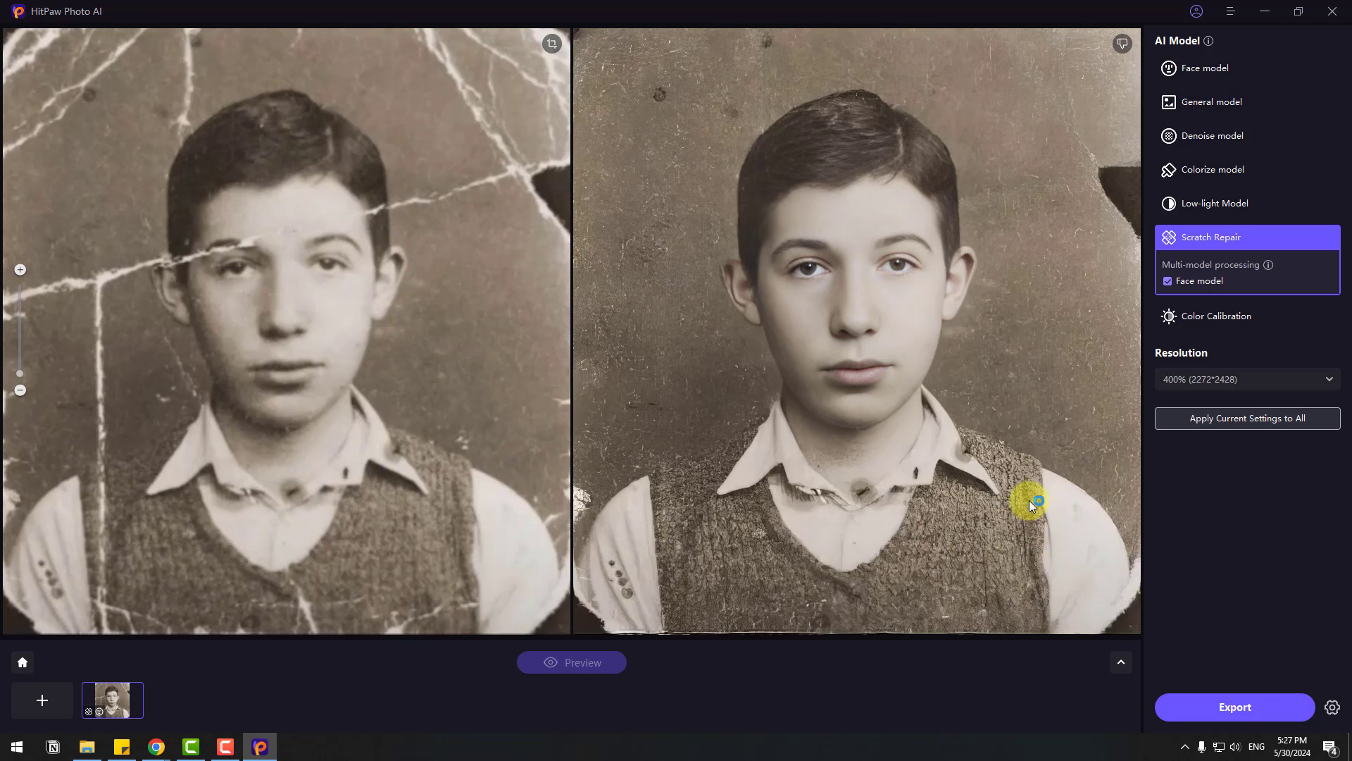
{"action": "scroll", "coordinate": [904, 384], "scroll_direction": "up", "scroll_amount": 5}
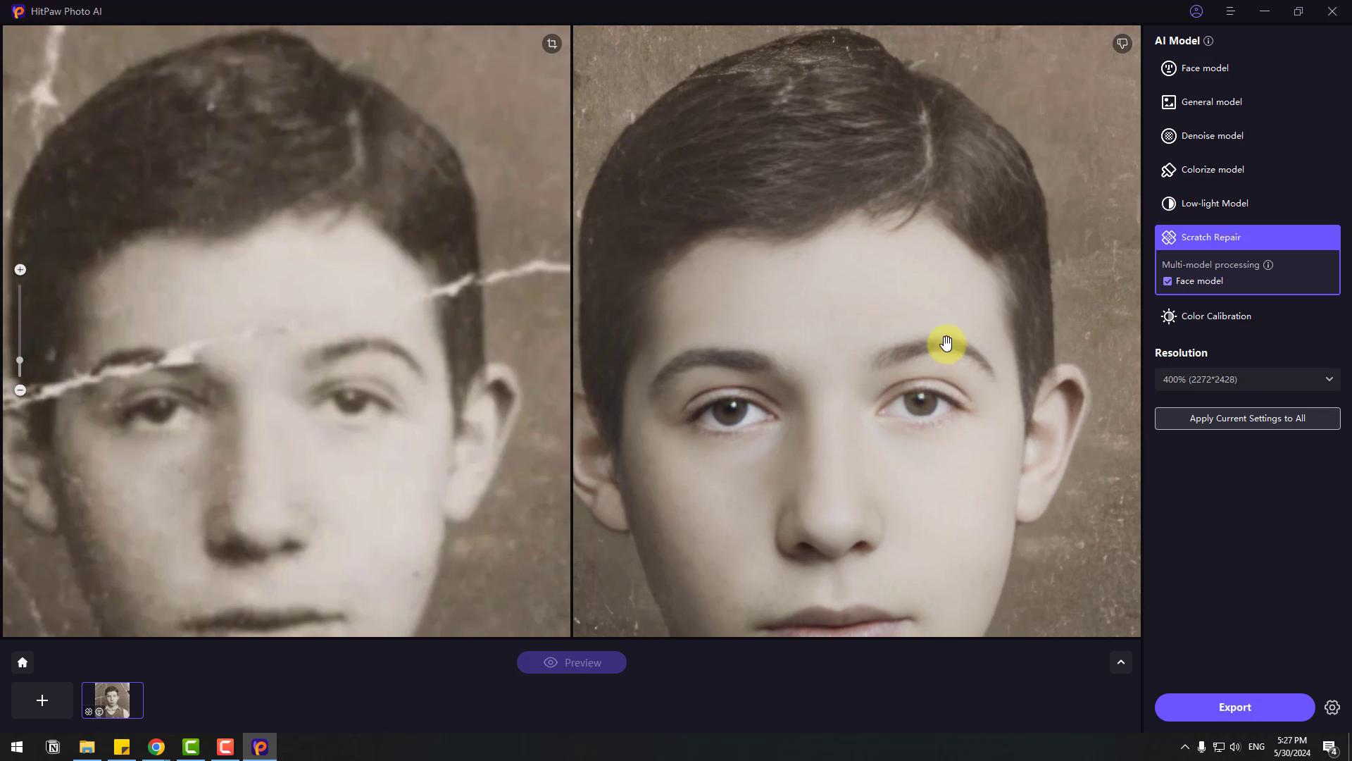
{"action": "left_click_drag", "start_coordinate": [947, 343], "coordinate": [1150, 296]}
{"action": "scroll", "coordinate": [990, 353], "scroll_direction": "down", "scroll_amount": 5}
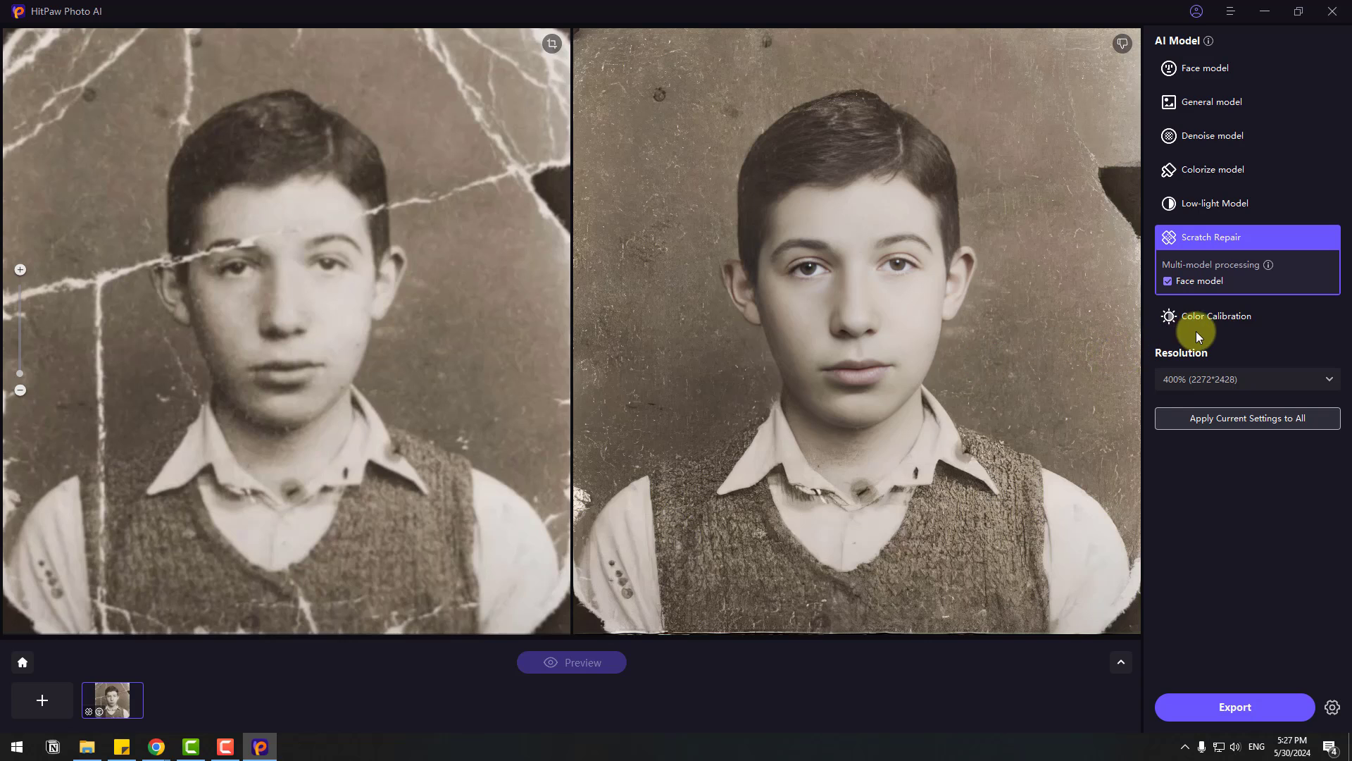
- Import the Color Colabration houses photo and preview its Color Calibration result
{"action": "left_click", "coordinate": [1245, 314]}
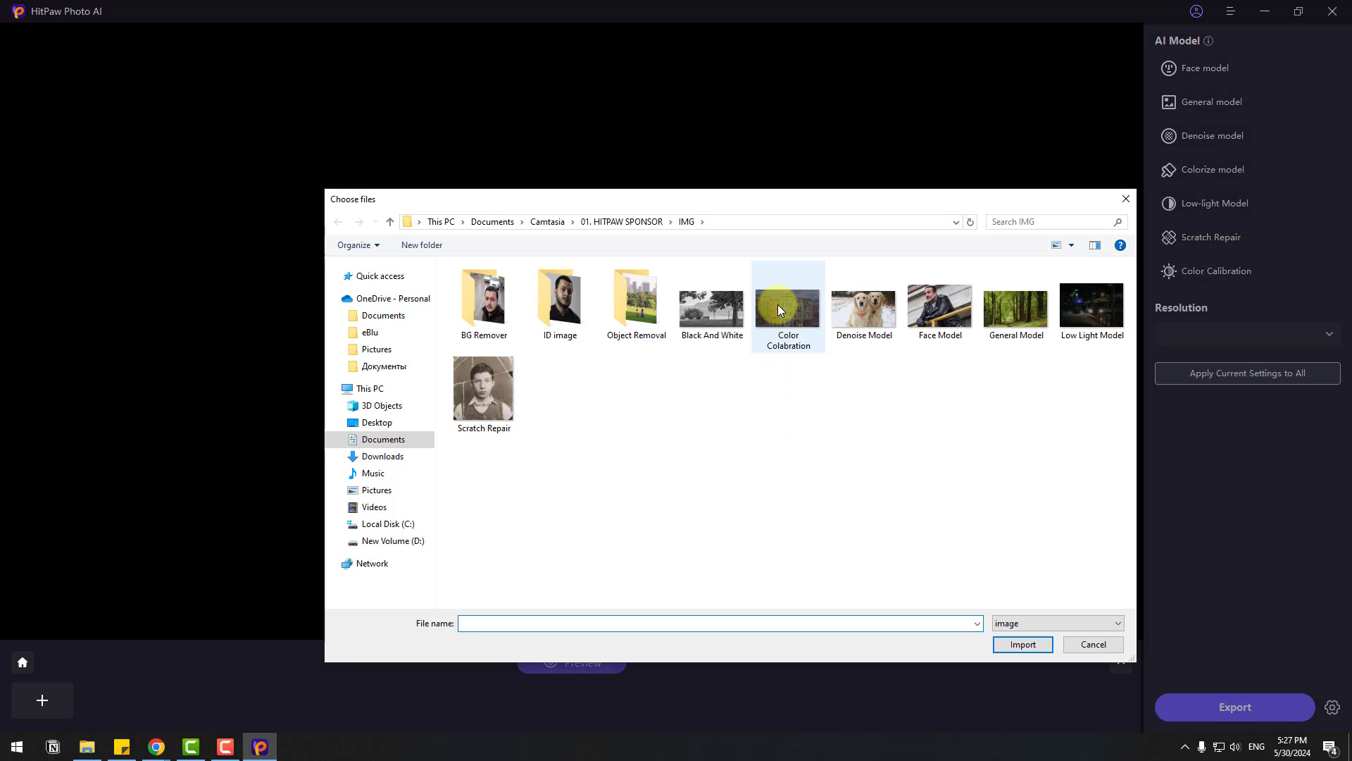
{"action": "left_click", "coordinate": [777, 304]}
{"action": "left_click", "coordinate": [1010, 644]}
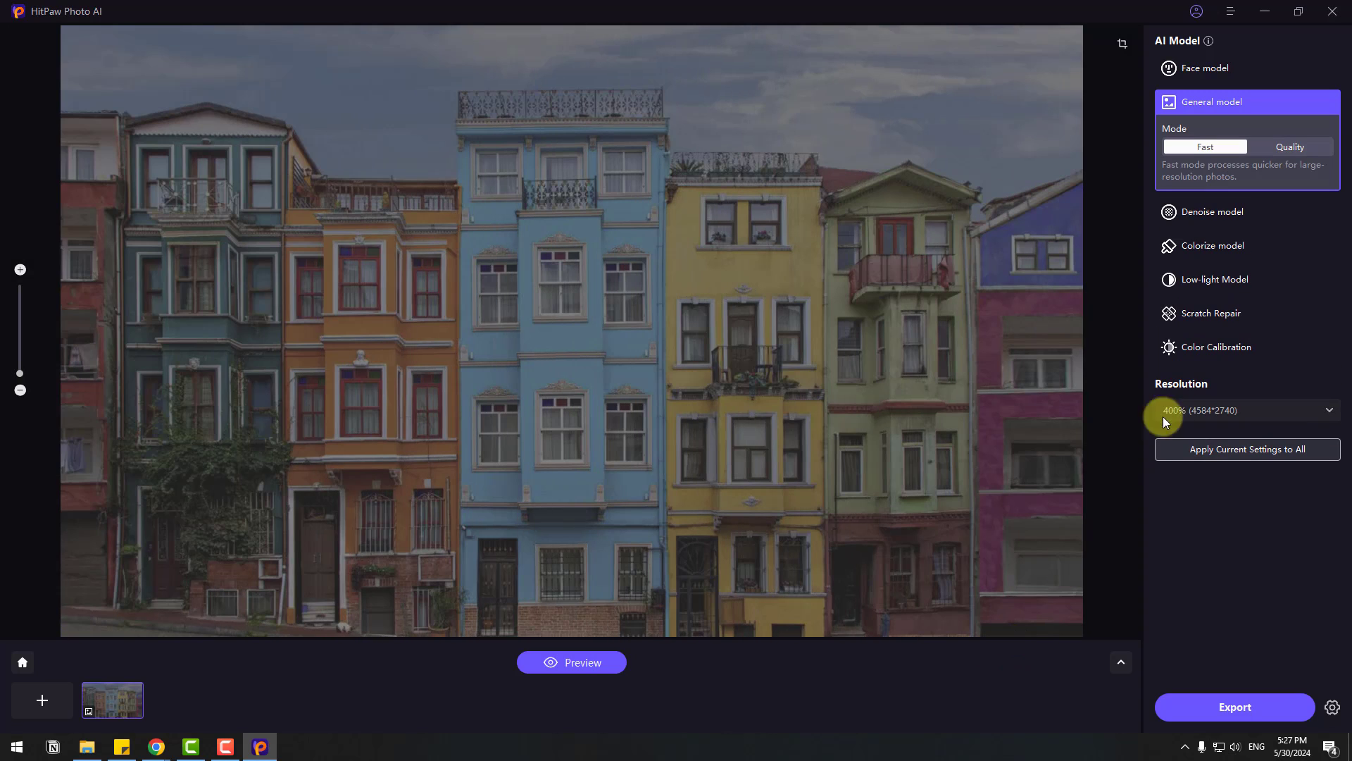
{"action": "left_click", "coordinate": [1214, 350]}
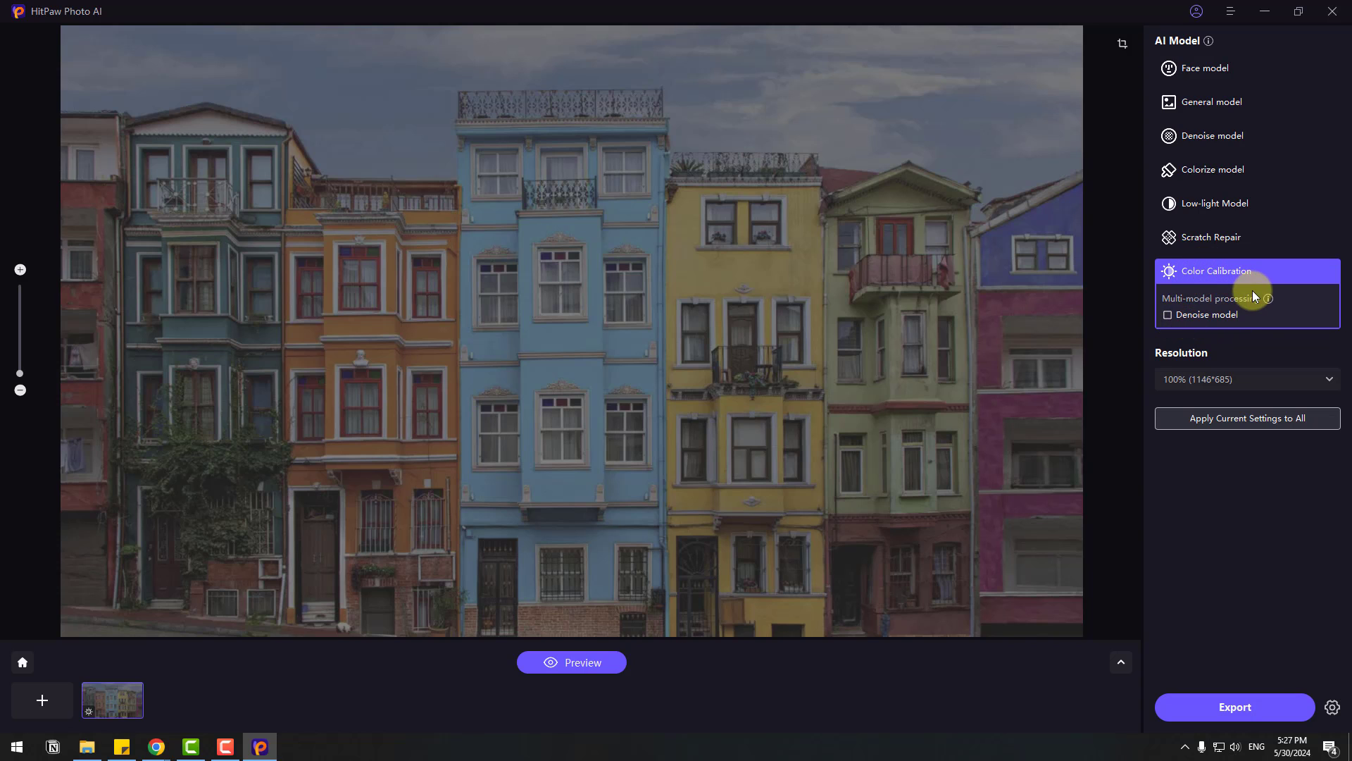
{"action": "left_click", "coordinate": [560, 662]}
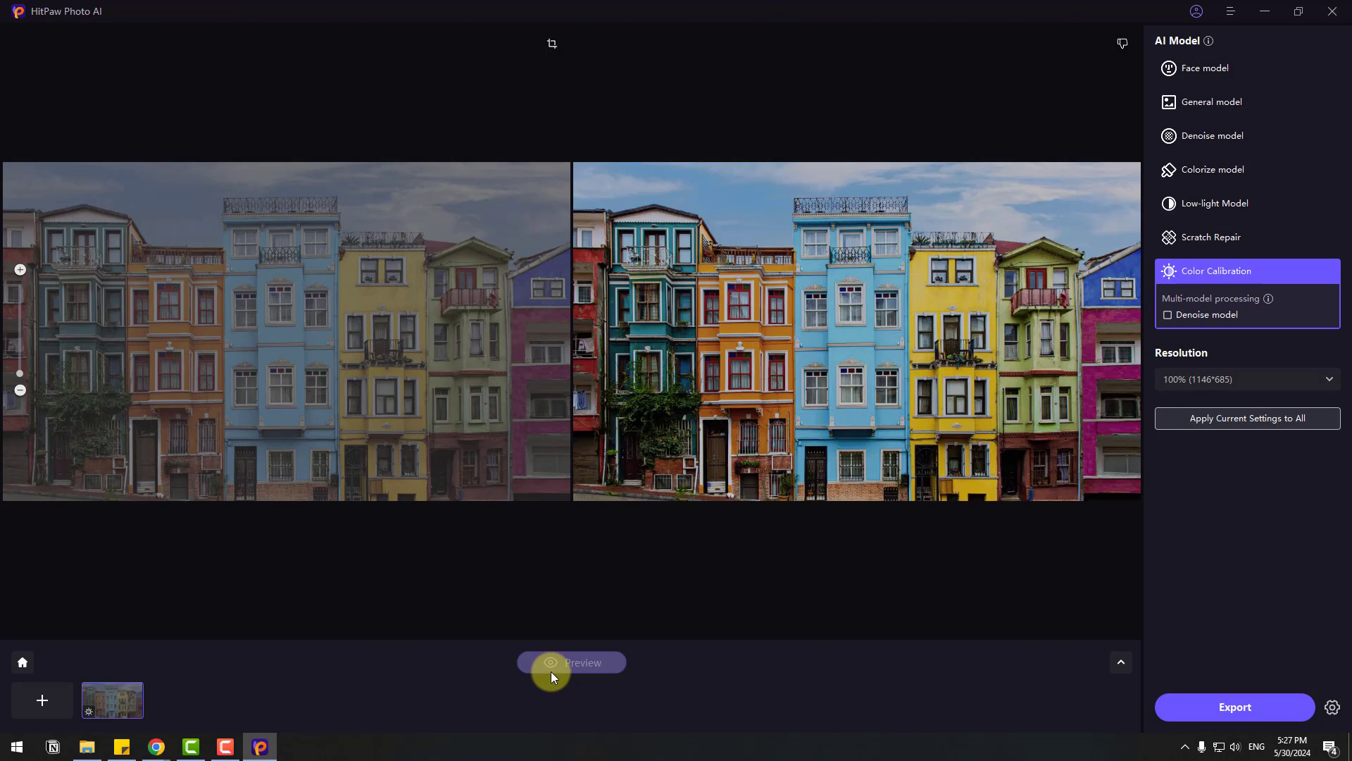
- Zoom in on the rooftops and red balcony, then zoom back out to the whole row
{"action": "scroll", "coordinate": [779, 377], "scroll_direction": "up", "scroll_amount": 5}
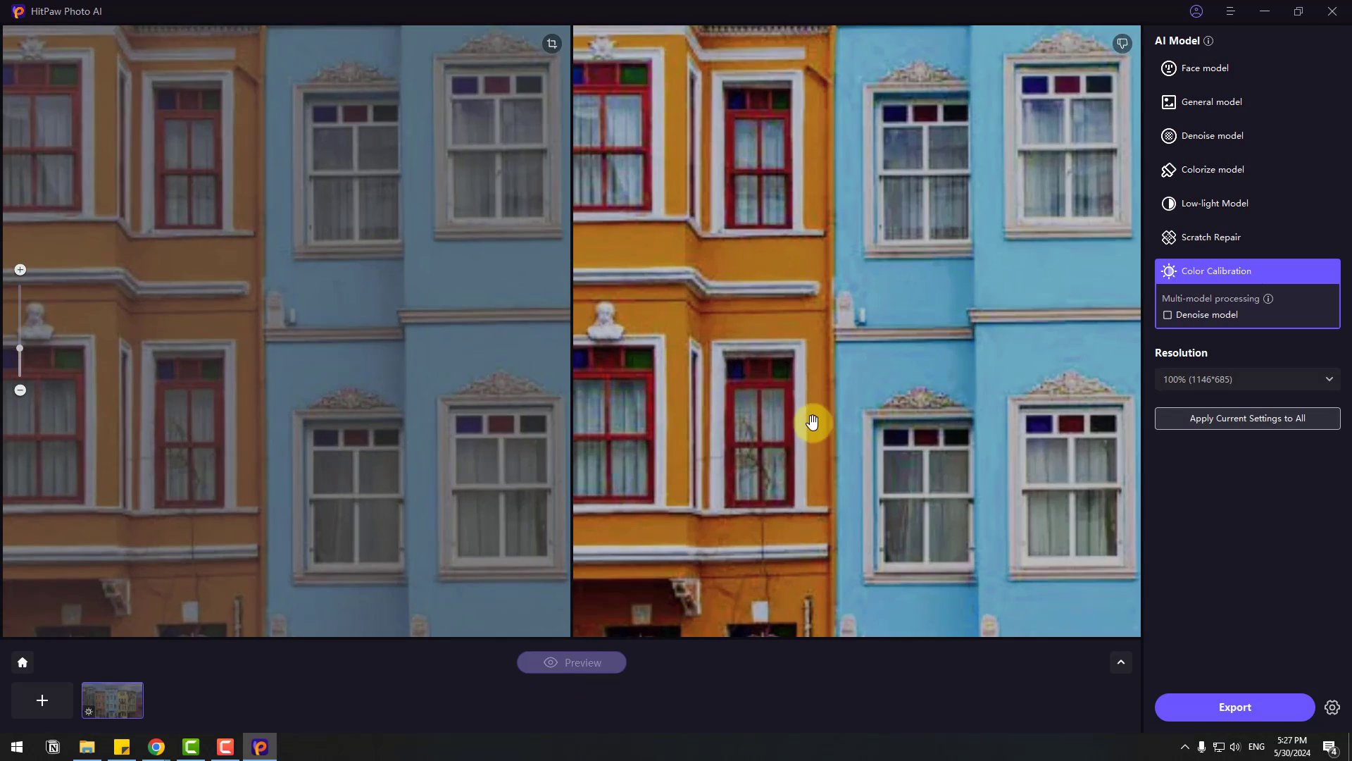
{"action": "scroll", "coordinate": [993, 407], "scroll_direction": "down", "scroll_amount": 5}
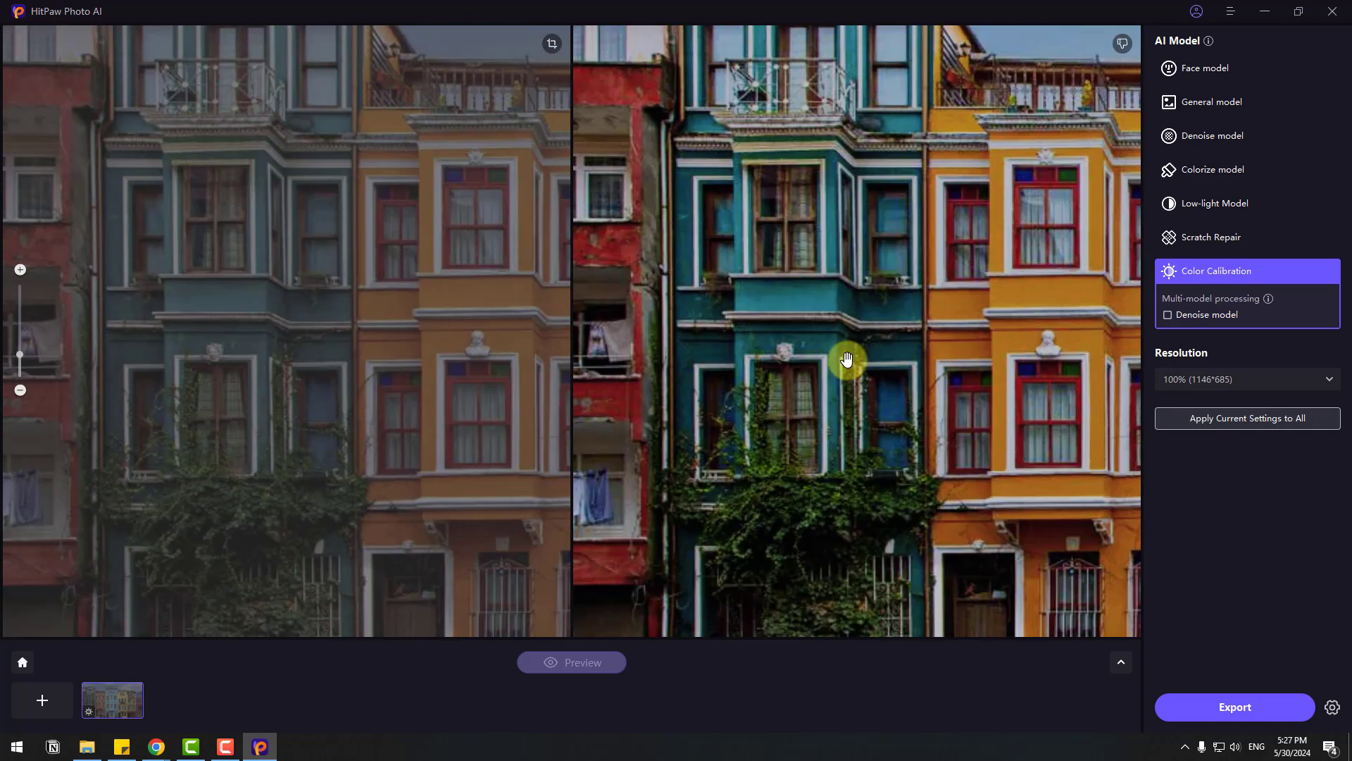
{"action": "scroll", "coordinate": [846, 368], "scroll_direction": "down", "scroll_amount": 3}
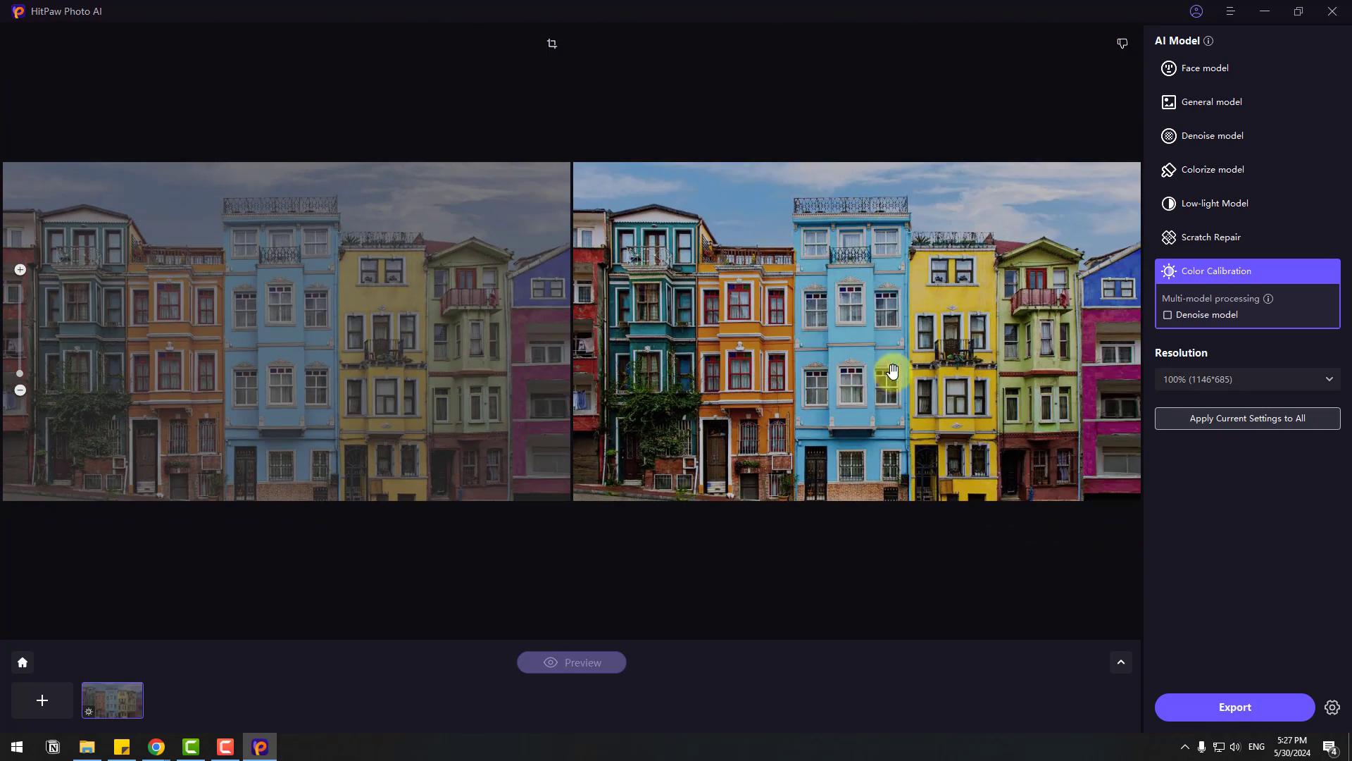
{"action": "scroll", "coordinate": [949, 356], "scroll_direction": "up", "scroll_amount": 5}
{"action": "left_click_drag", "start_coordinate": [1063, 157], "coordinate": [601, 483]}
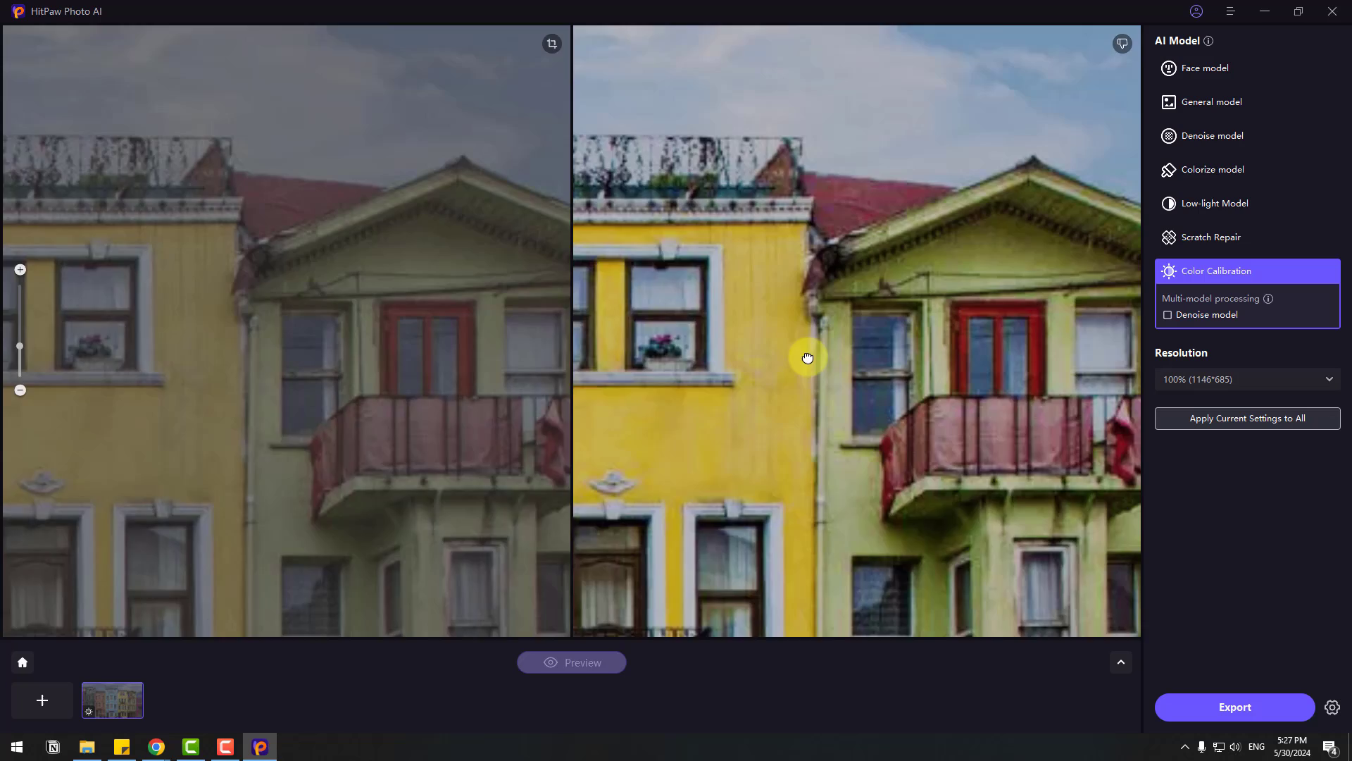
{"action": "scroll", "coordinate": [806, 356], "scroll_direction": "up", "scroll_amount": 3}
{"action": "scroll", "coordinate": [860, 383], "scroll_direction": "down", "scroll_amount": 5}
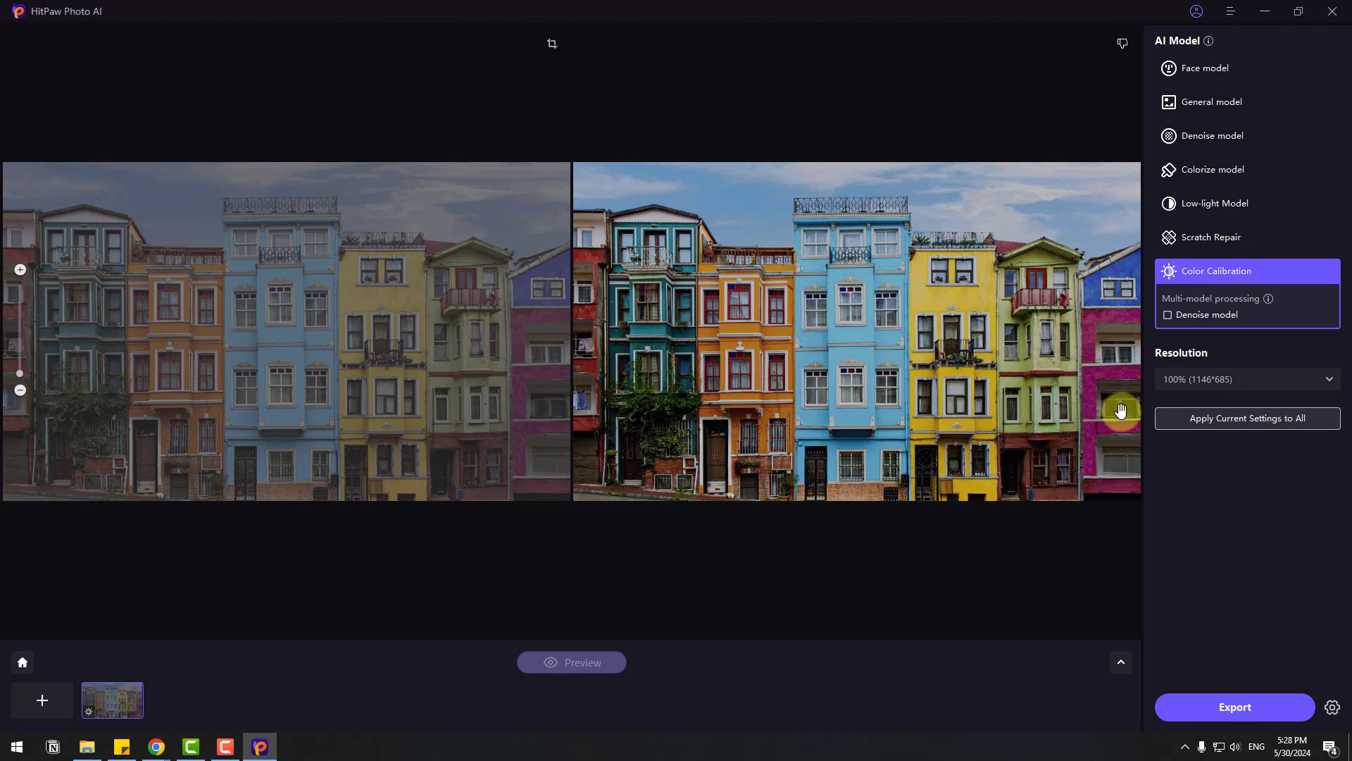
- Export the calibrated photo to the current folder with format and DPI Same as Source
{"action": "left_click", "coordinate": [1333, 709]}
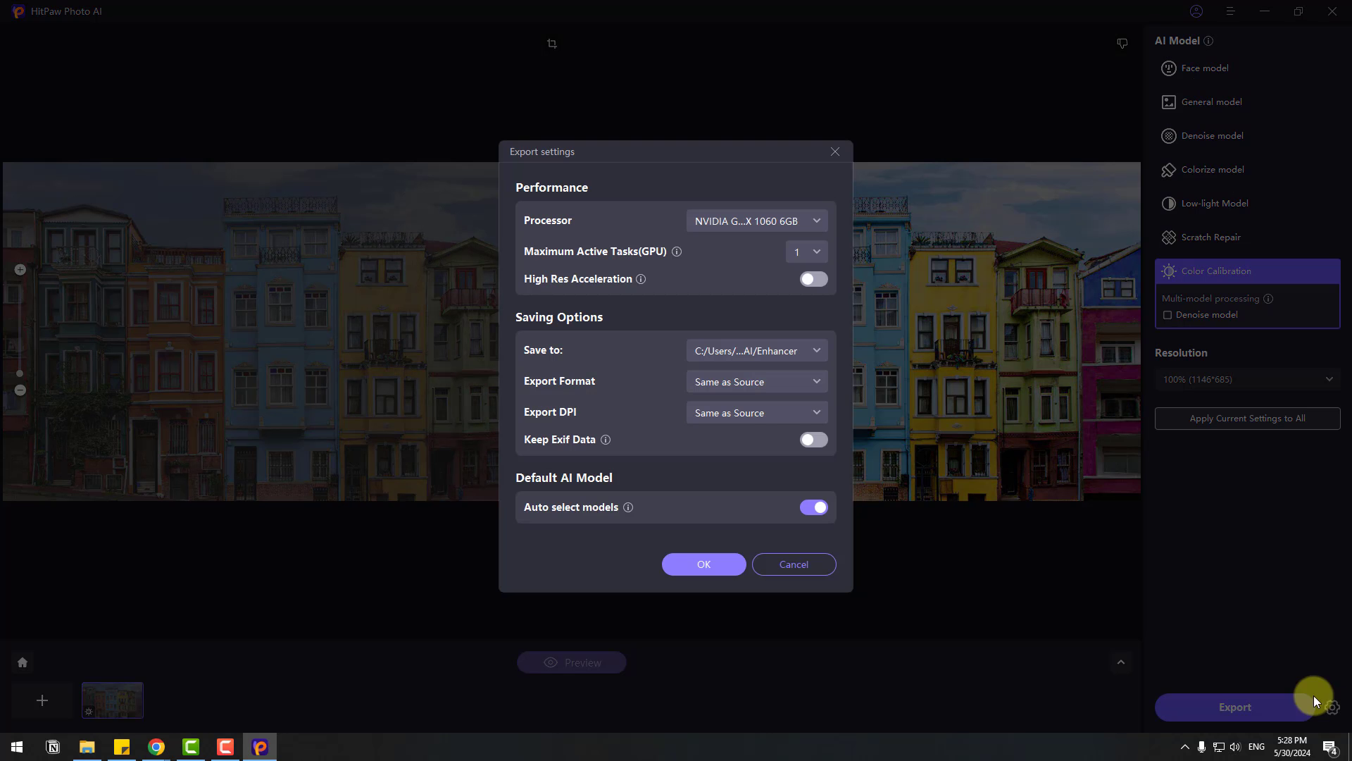
{"action": "left_click", "coordinate": [804, 357]}
{"action": "left_click", "coordinate": [550, 409]}
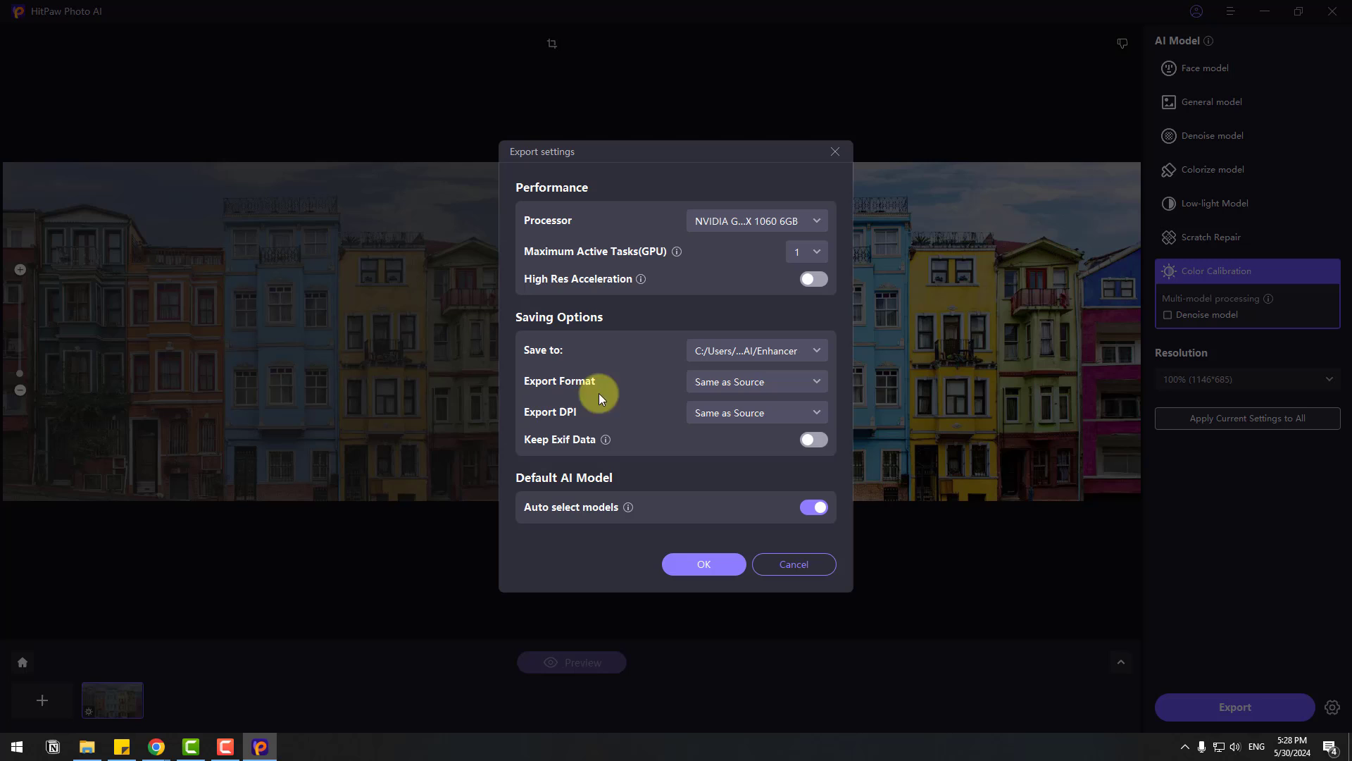
{"action": "left_click", "coordinate": [755, 386]}
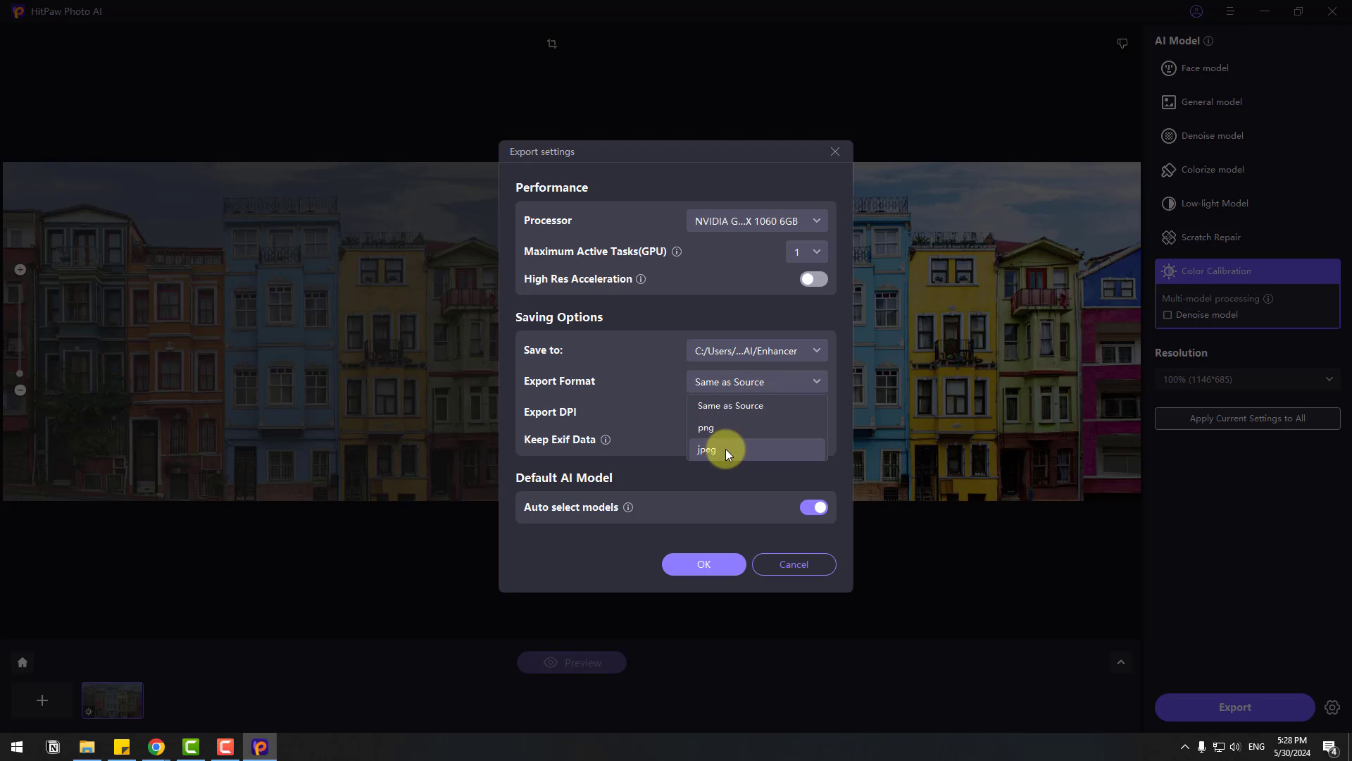
{"action": "left_click", "coordinate": [551, 417]}
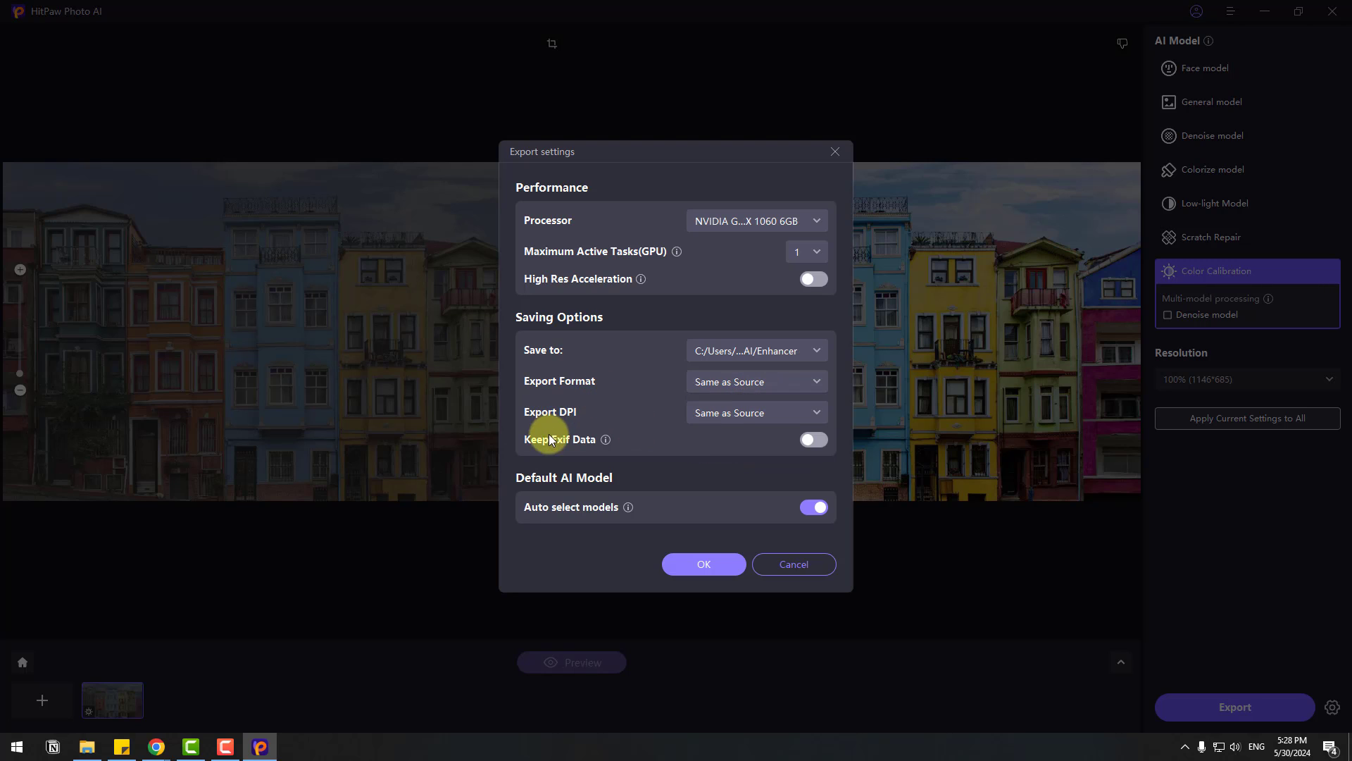
{"action": "left_click", "coordinate": [725, 415]}
{"action": "left_click", "coordinate": [695, 564]}
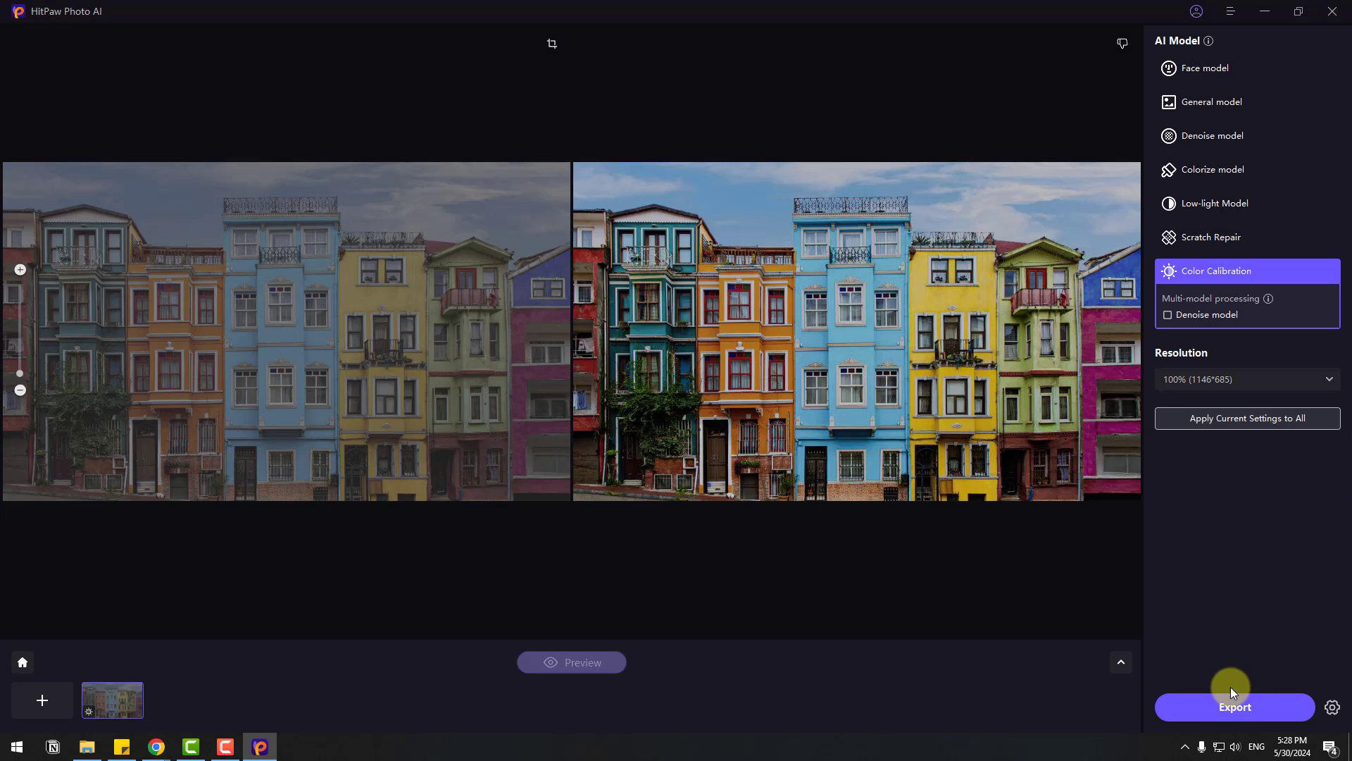
{"action": "left_click", "coordinate": [1232, 708]}
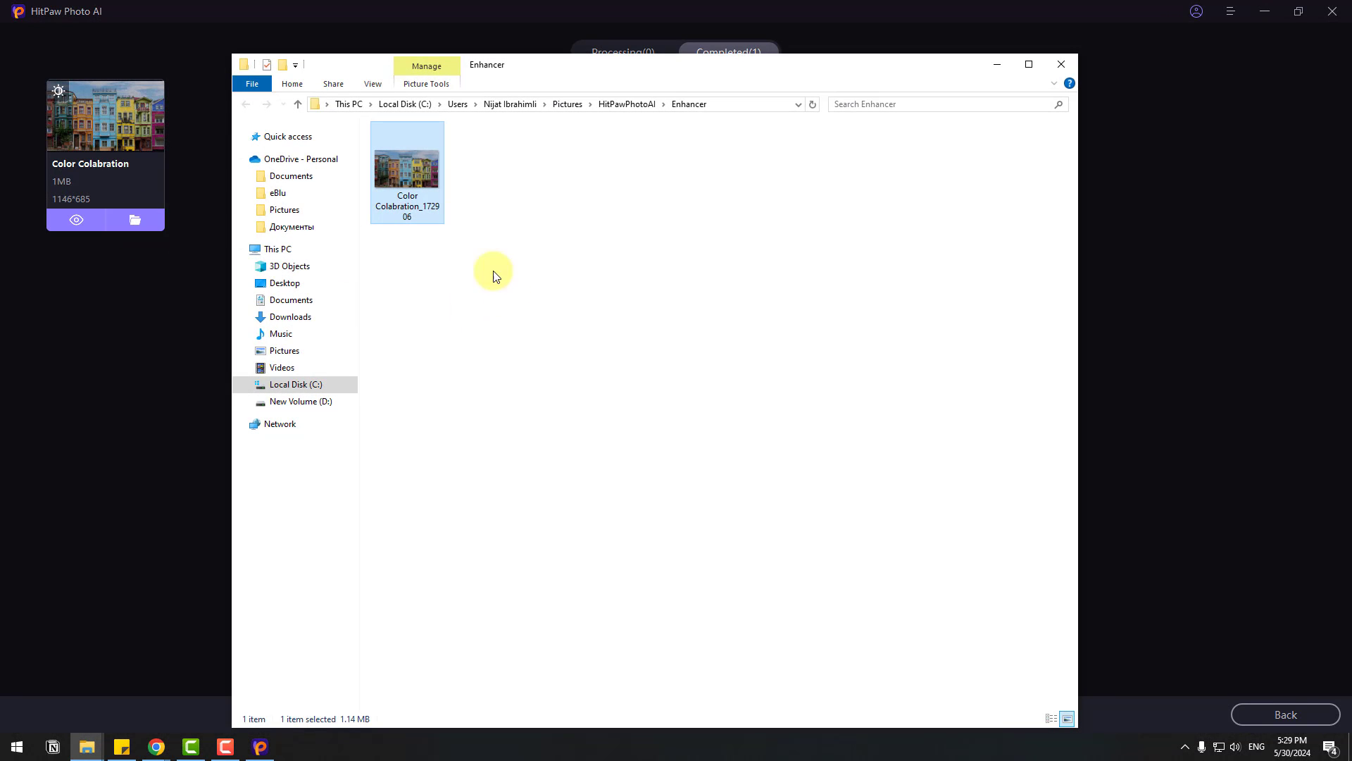
- View Color Colabration_172906.PNG in Photos, zooming in and out on its colours
{"action": "double_click", "coordinate": [416, 164]}
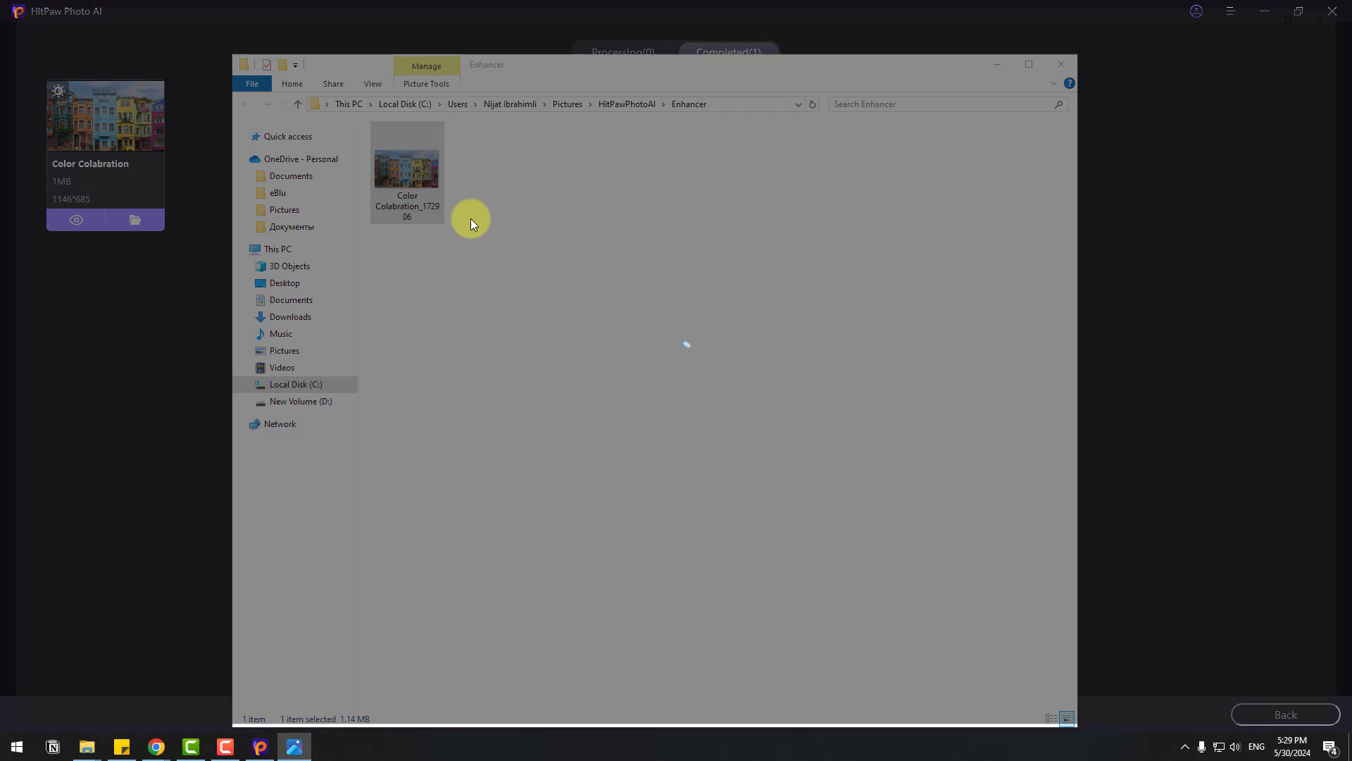
{"action": "scroll", "coordinate": [572, 347], "scroll_direction": "up", "scroll_amount": 5}
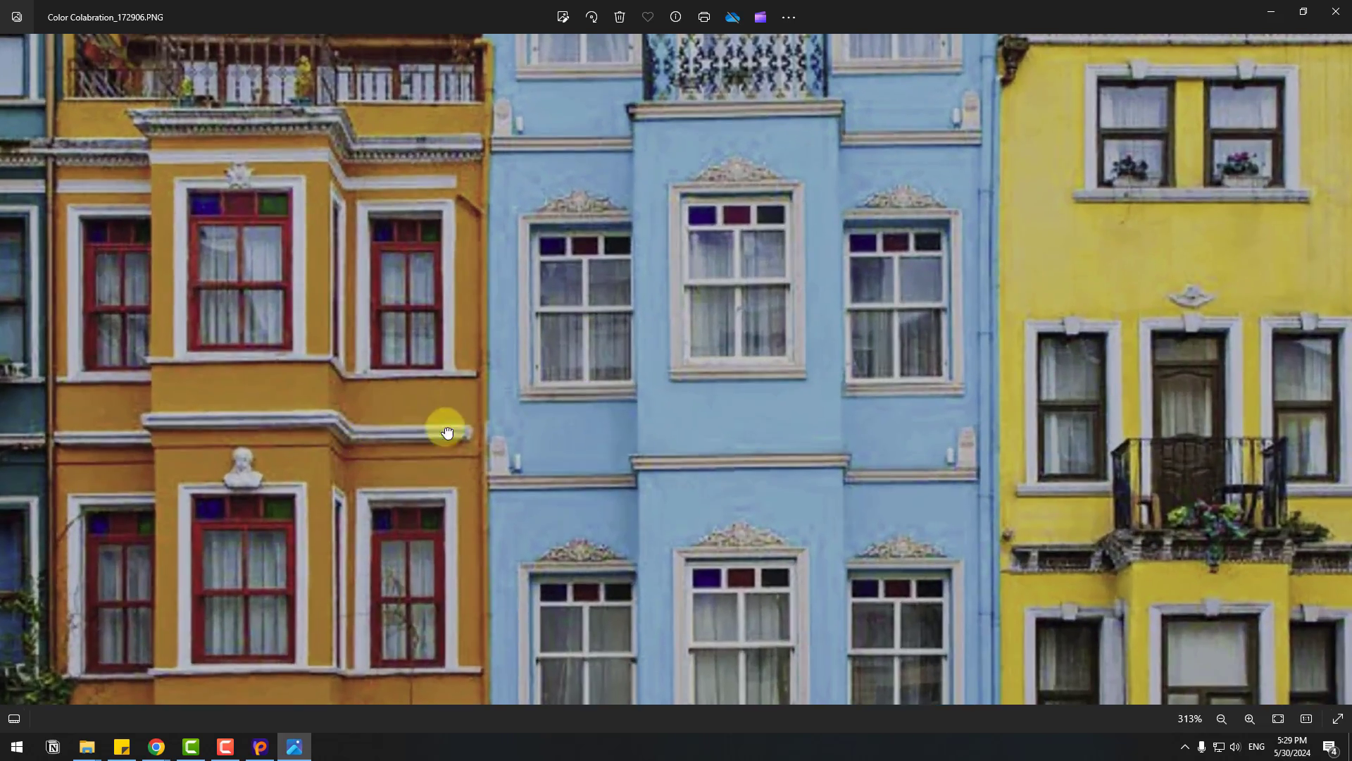
{"action": "scroll", "coordinate": [446, 432], "scroll_direction": "down", "scroll_amount": 5}
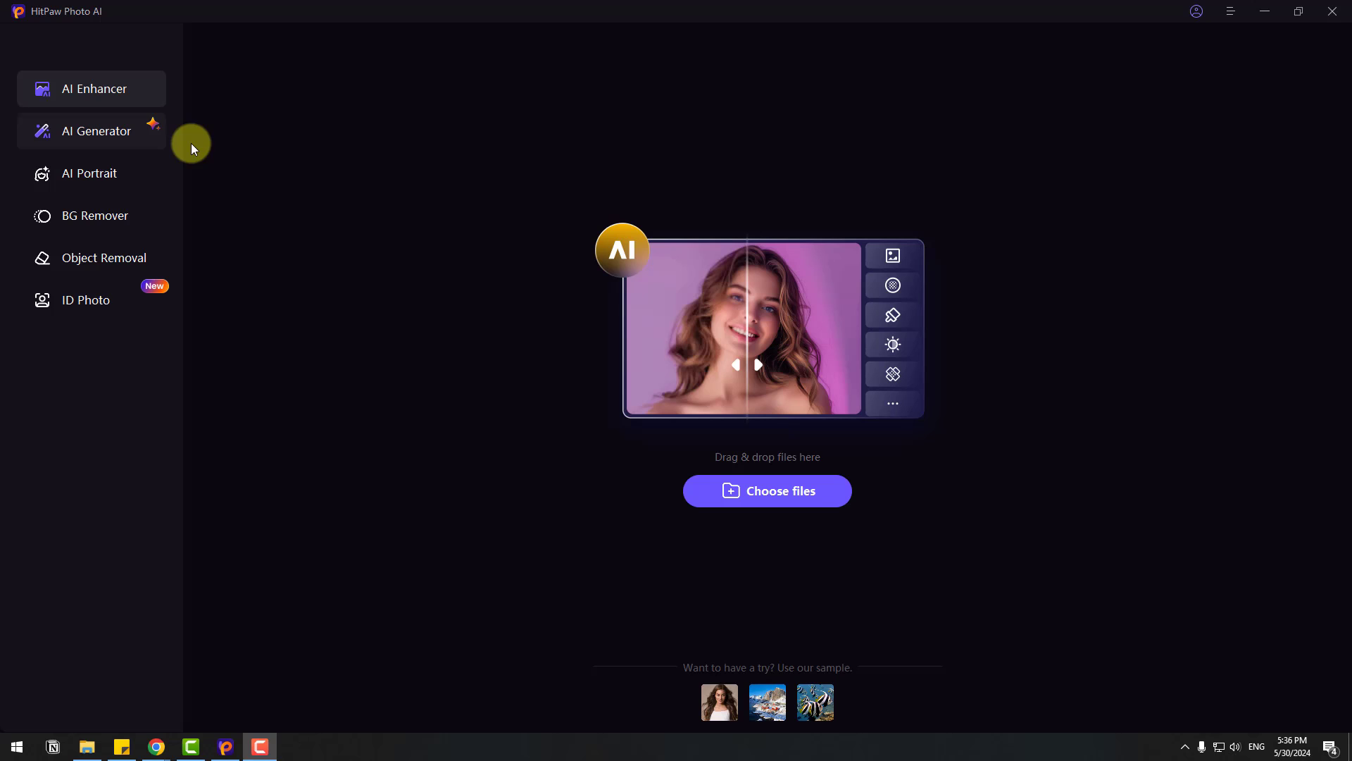
- Start a new image in AI Generator's Generate AI Images with the Game style selected
{"action": "left_click", "coordinate": [71, 133]}
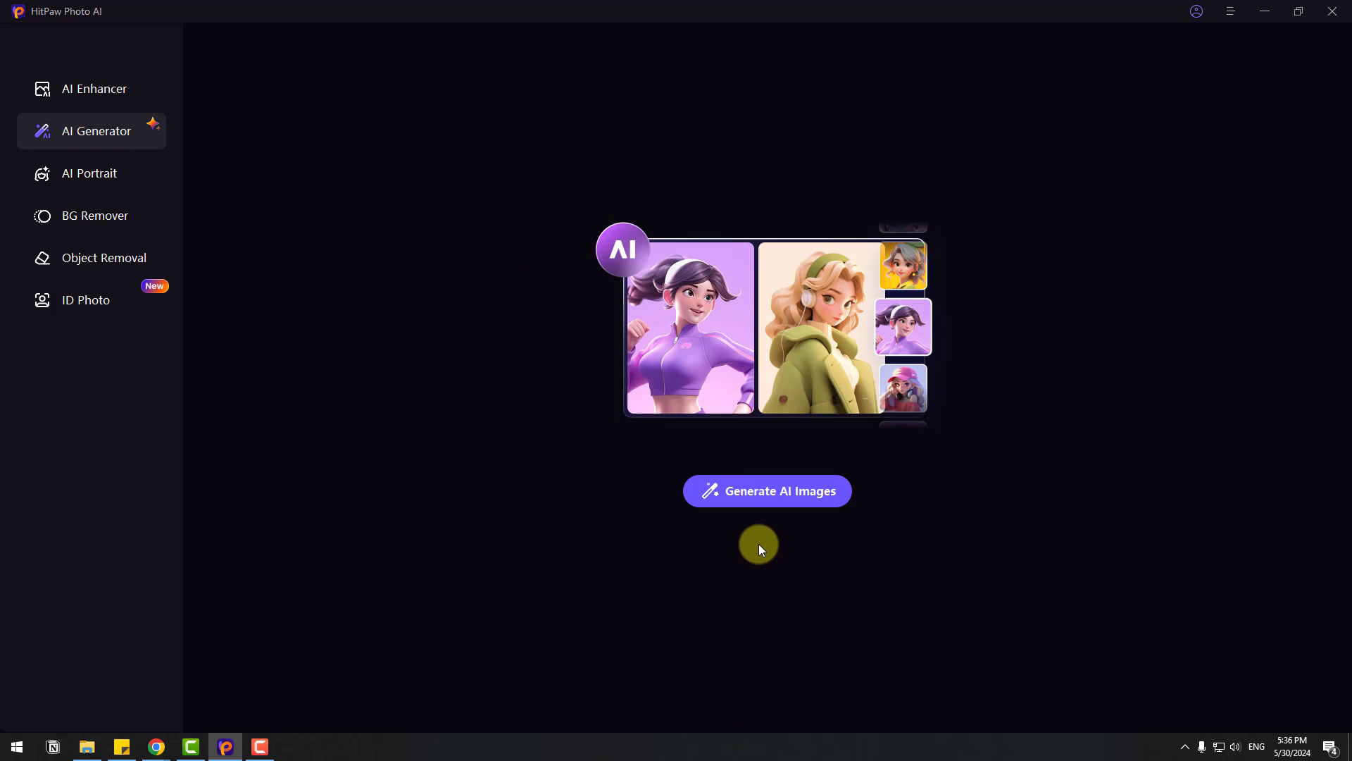
{"action": "left_click", "coordinate": [807, 496]}
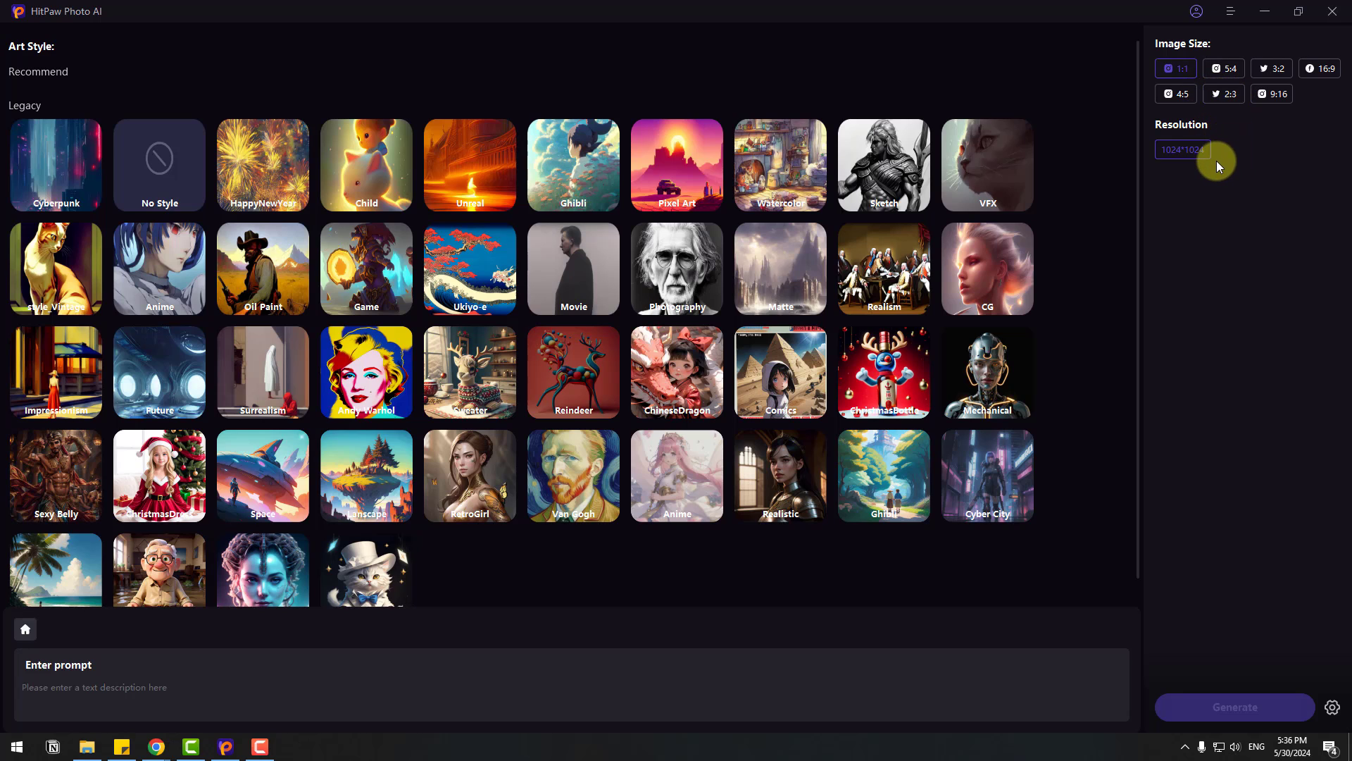
{"action": "left_click", "coordinate": [362, 261]}
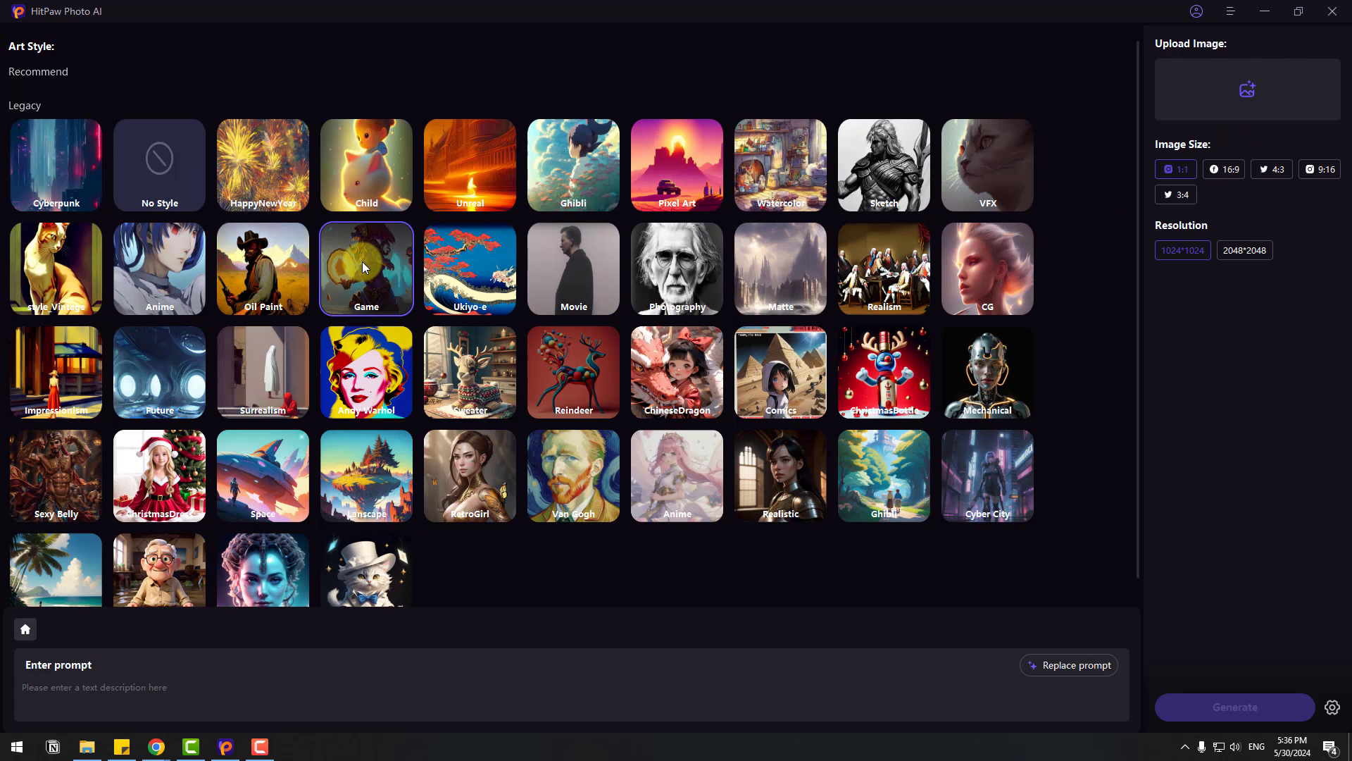
- Upload the ID portrait as the reference image and set the size to square 1:1 (1024*1024)
{"action": "left_click", "coordinate": [1252, 94]}
{"action": "double_click", "coordinate": [235, 112]}
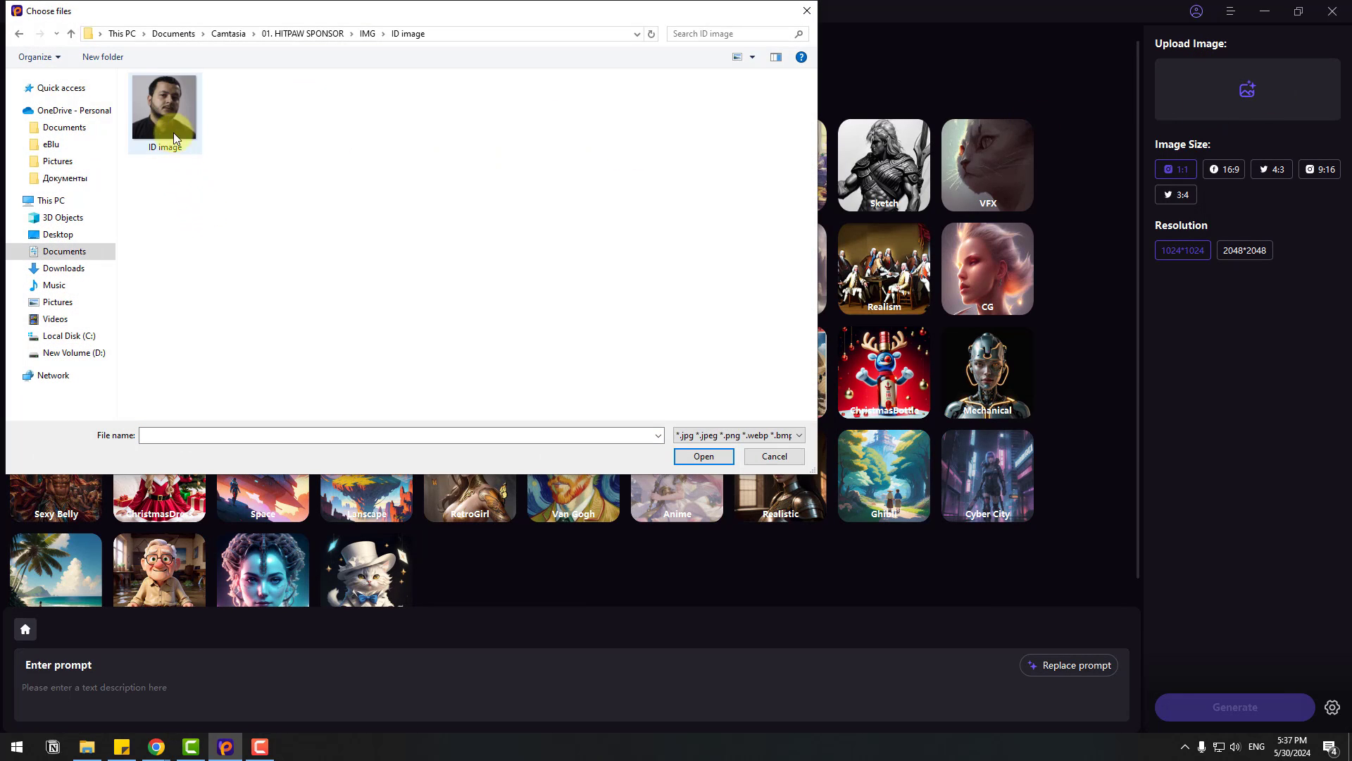
{"action": "left_click", "coordinate": [162, 103]}
{"action": "left_click", "coordinate": [702, 456]}
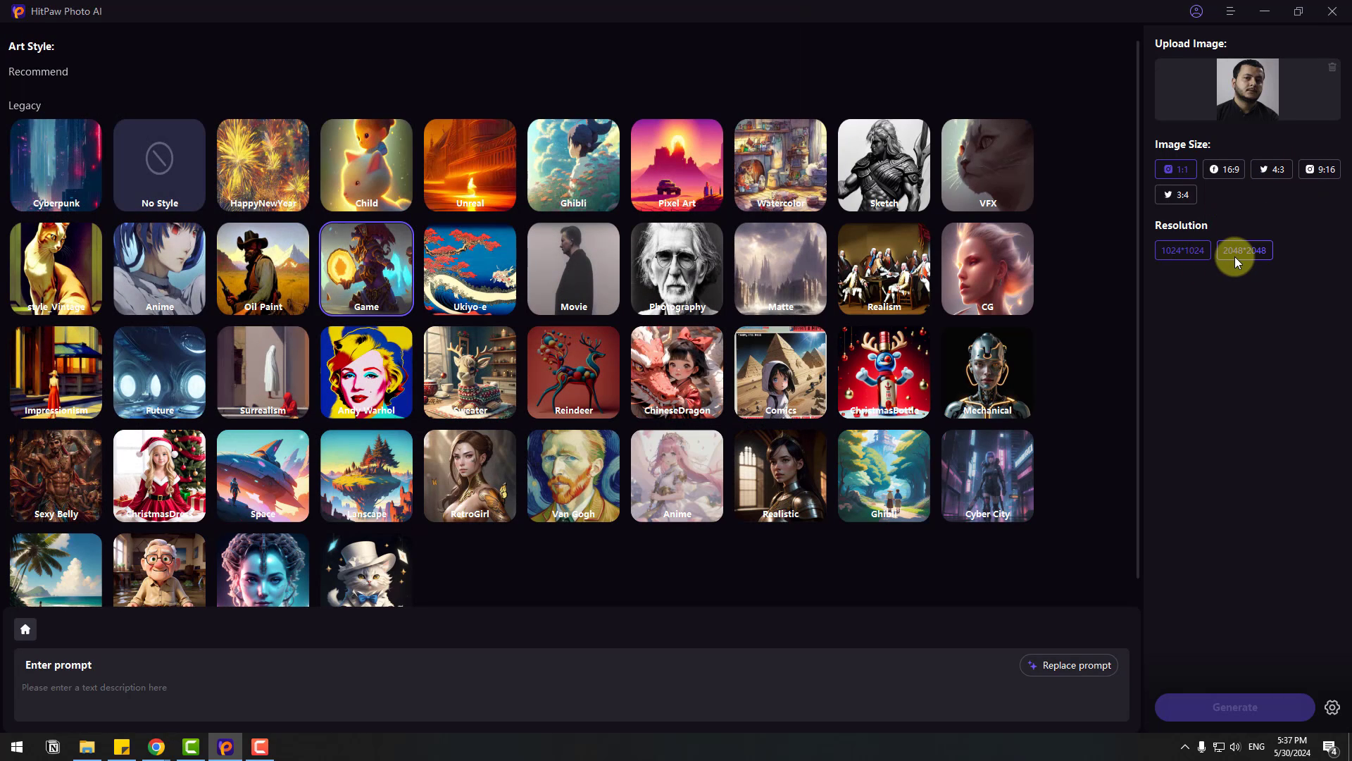
{"action": "left_click", "coordinate": [1223, 170]}
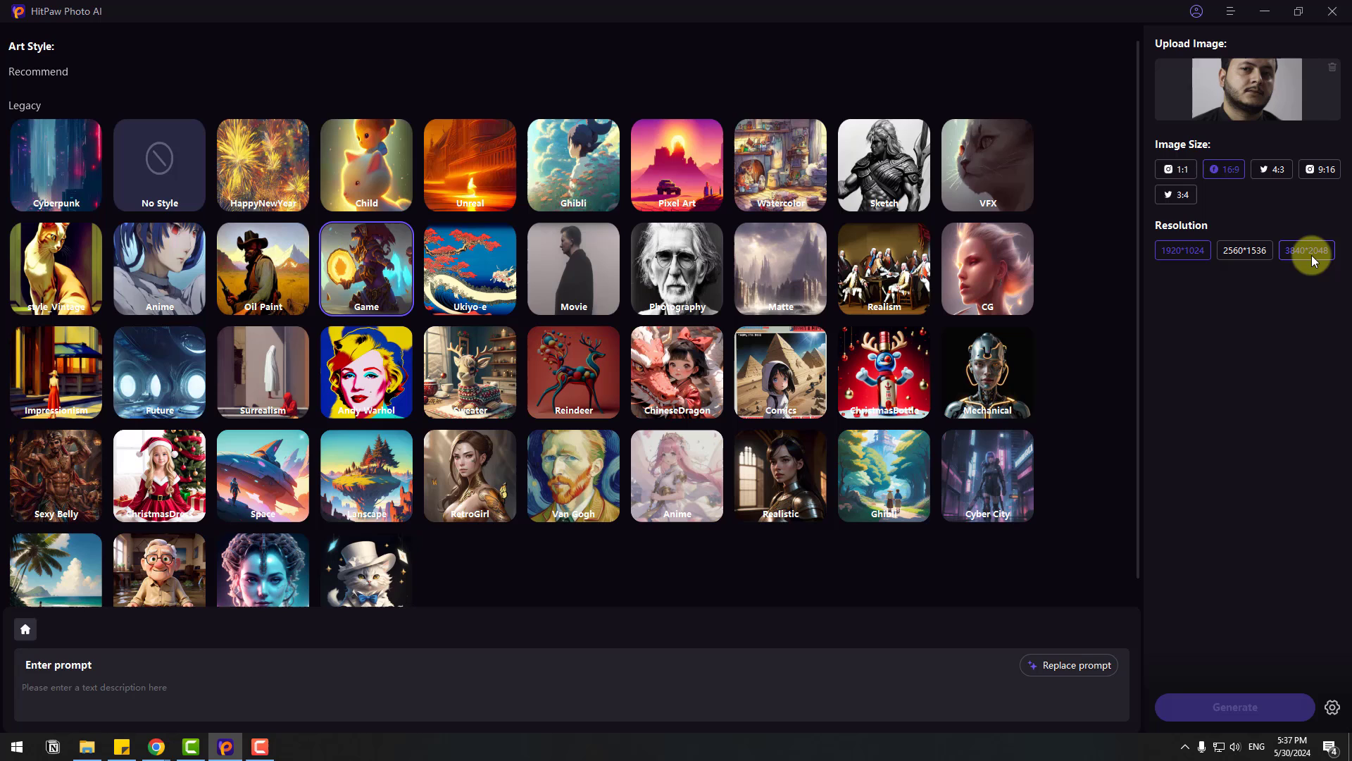
{"action": "left_click", "coordinate": [1180, 171]}
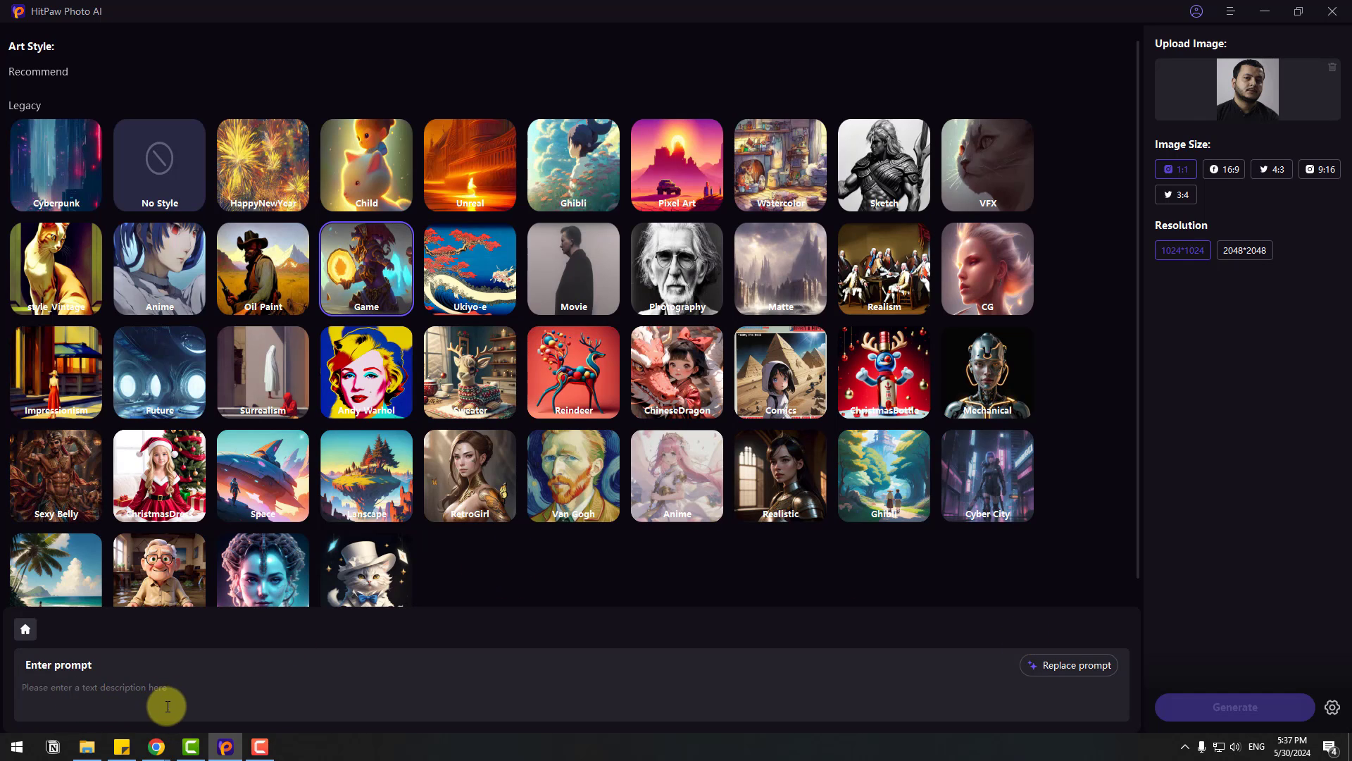
- Cycle through suggested prompts until a Claude Monet impressionism wallpaper prompt appears
{"action": "left_click", "coordinate": [1075, 666]}
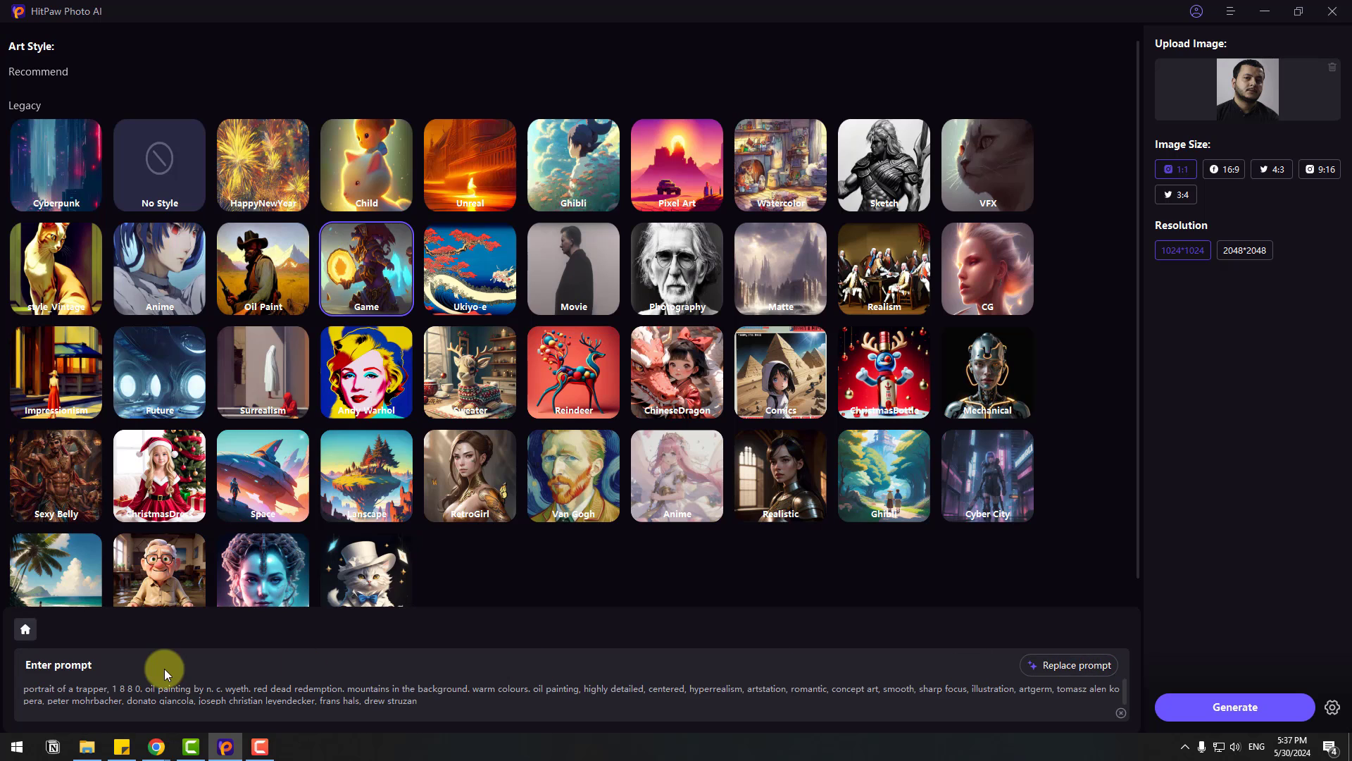
{"action": "left_click", "coordinate": [1049, 666]}
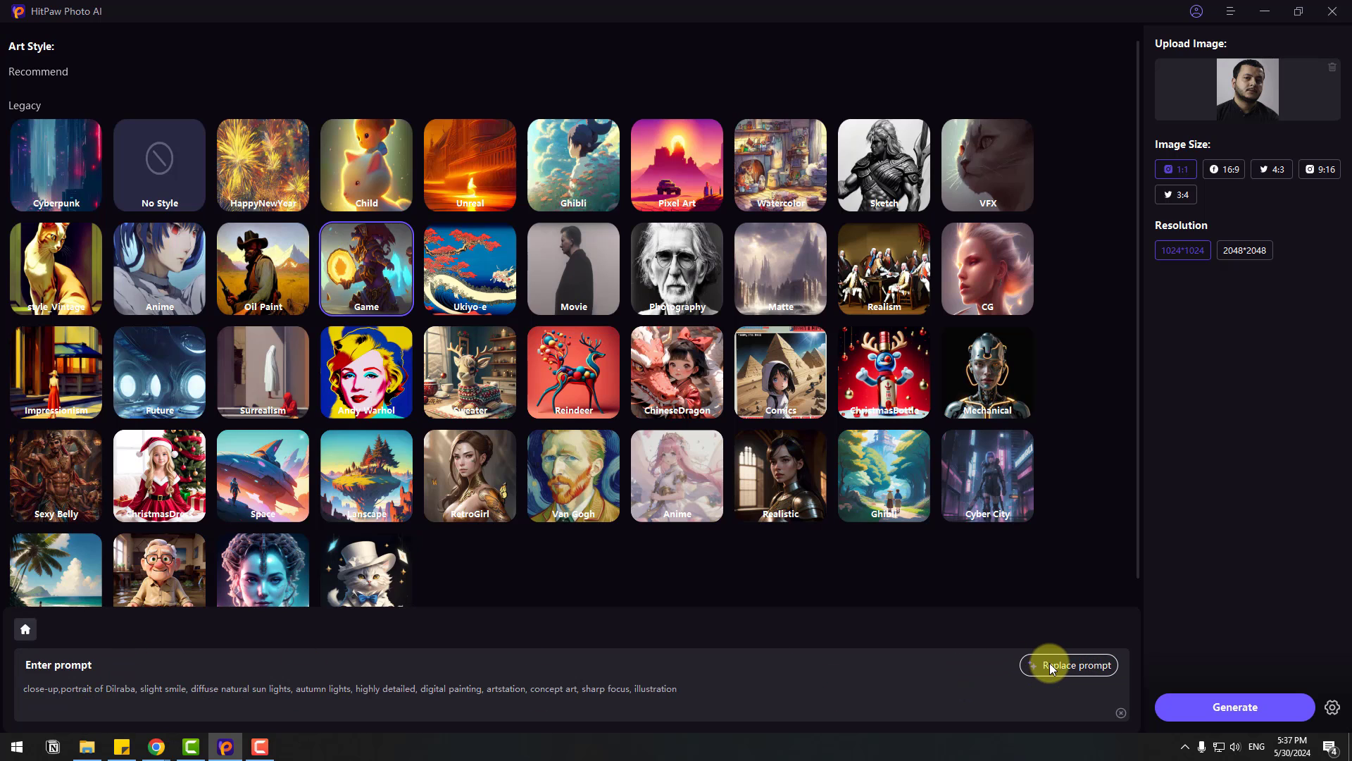
{"action": "left_click", "coordinate": [1045, 670]}
{"action": "left_click", "coordinate": [1054, 671]}
{"action": "left_click", "coordinate": [1046, 666]}
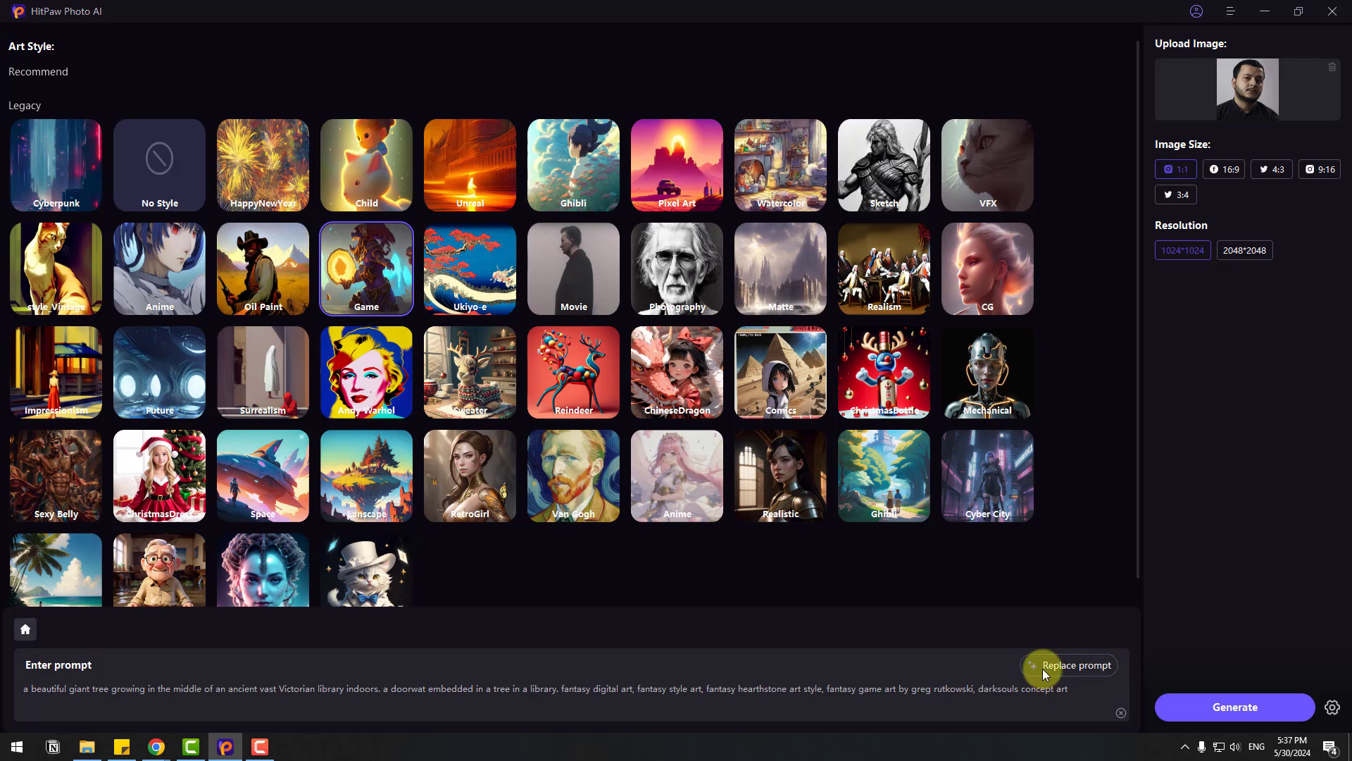
{"action": "left_click", "coordinate": [1042, 669]}
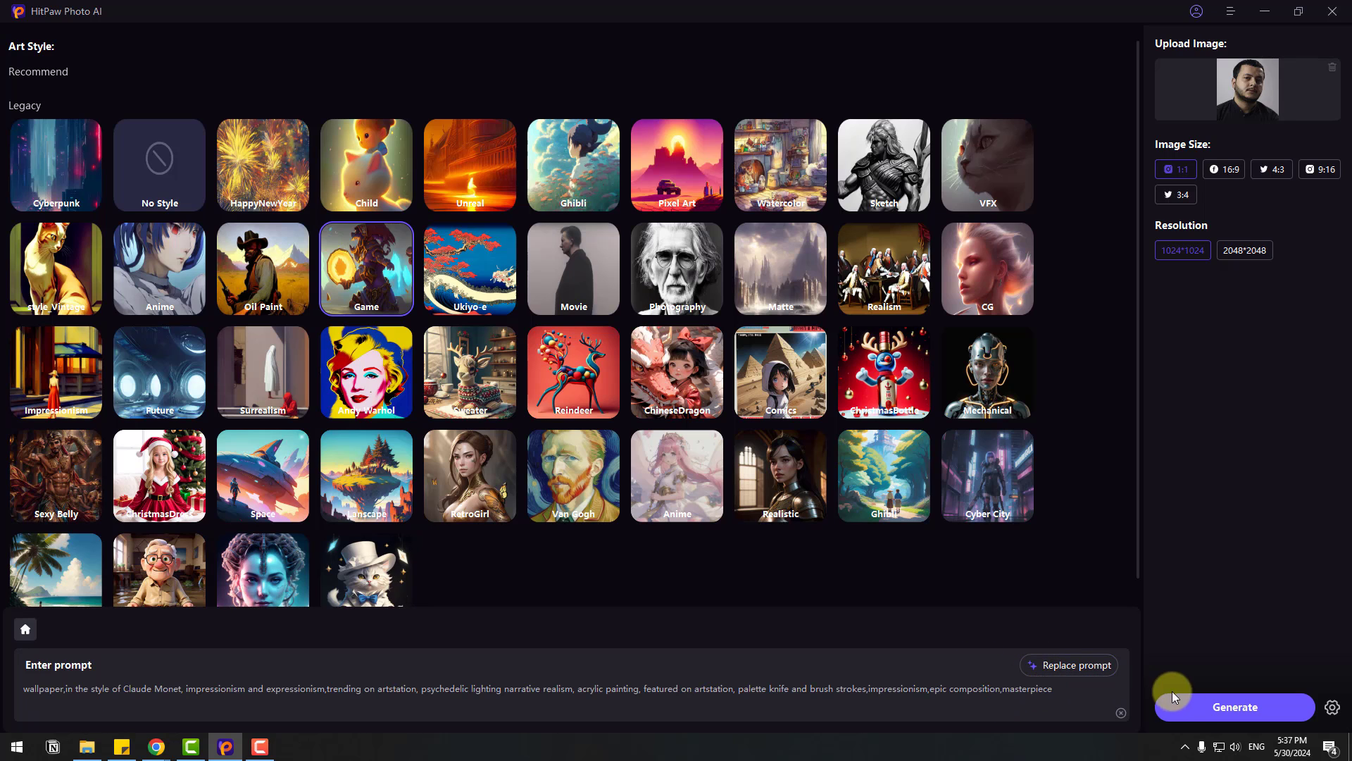
- Generate two painted portraits from the prompt and photo, then scroll the style list
{"action": "left_click", "coordinate": [1241, 711]}
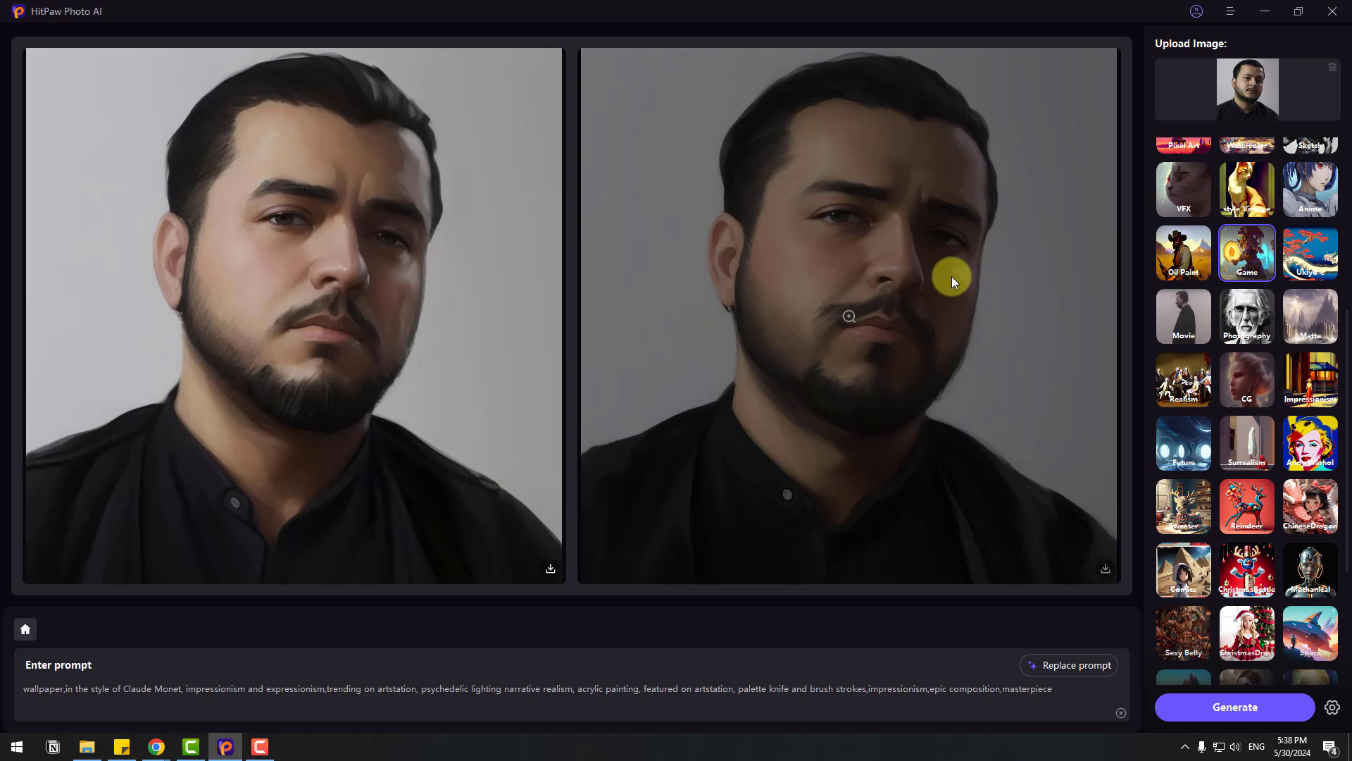
{"action": "scroll", "coordinate": [1239, 355], "scroll_direction": "down", "scroll_amount": 3}
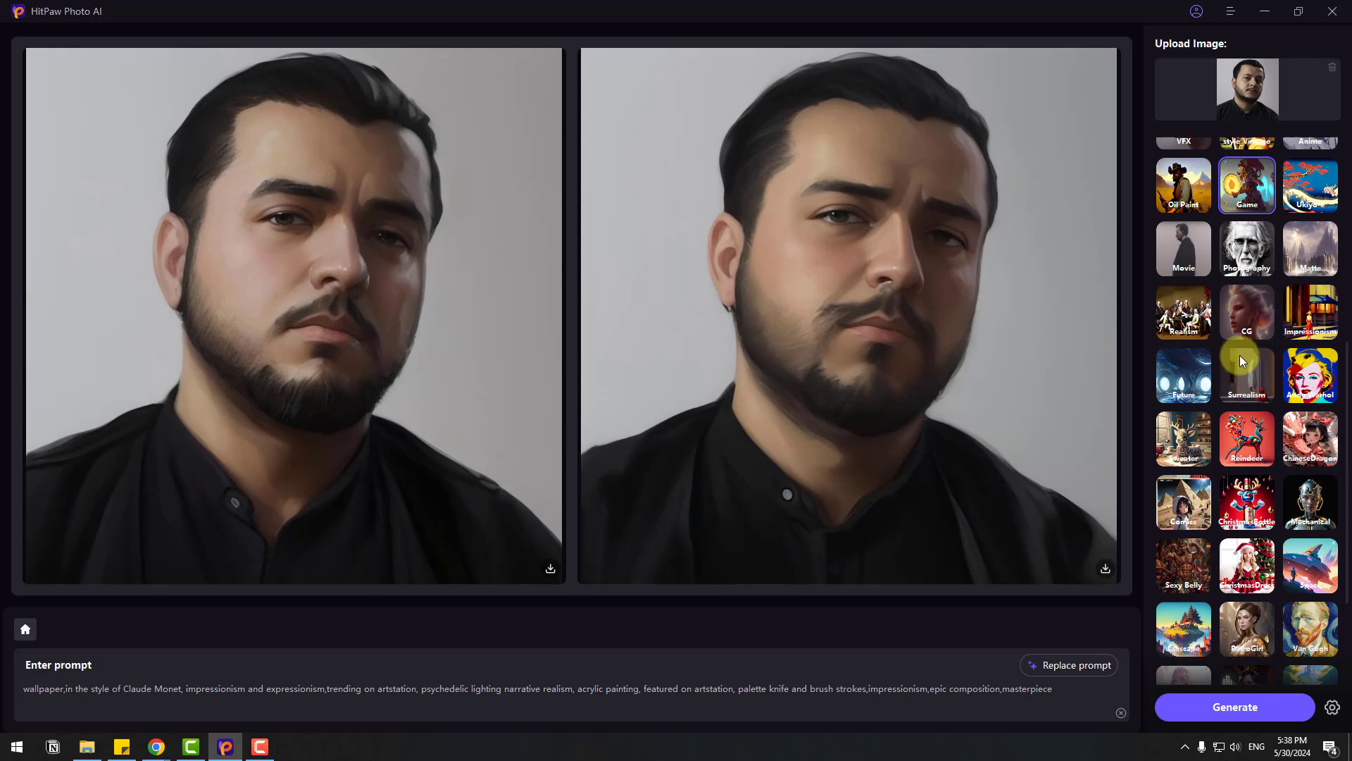
{"action": "scroll", "coordinate": [1234, 376], "scroll_direction": "down", "scroll_amount": 1}
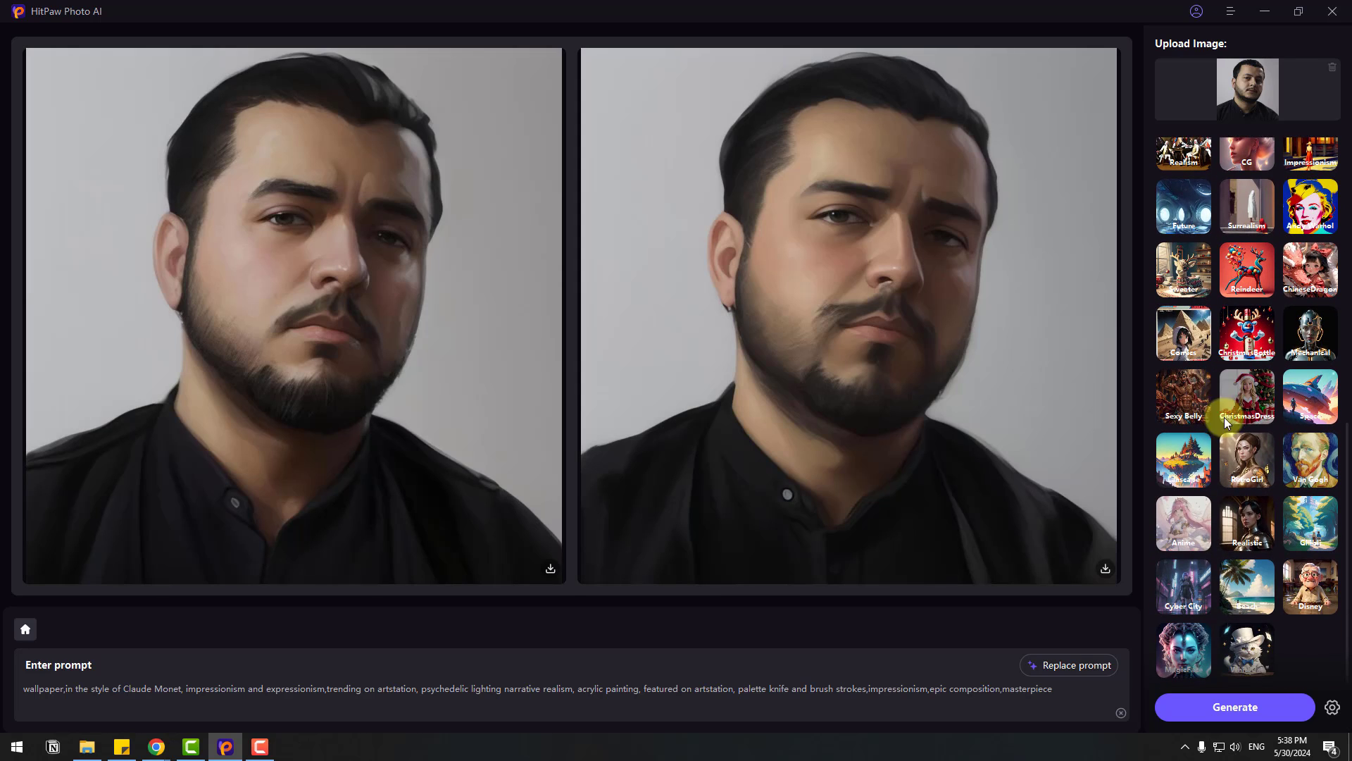
- Generate Disney-style portraits, then return to the AI Generator's art style gallery
{"action": "left_click", "coordinate": [1307, 584]}
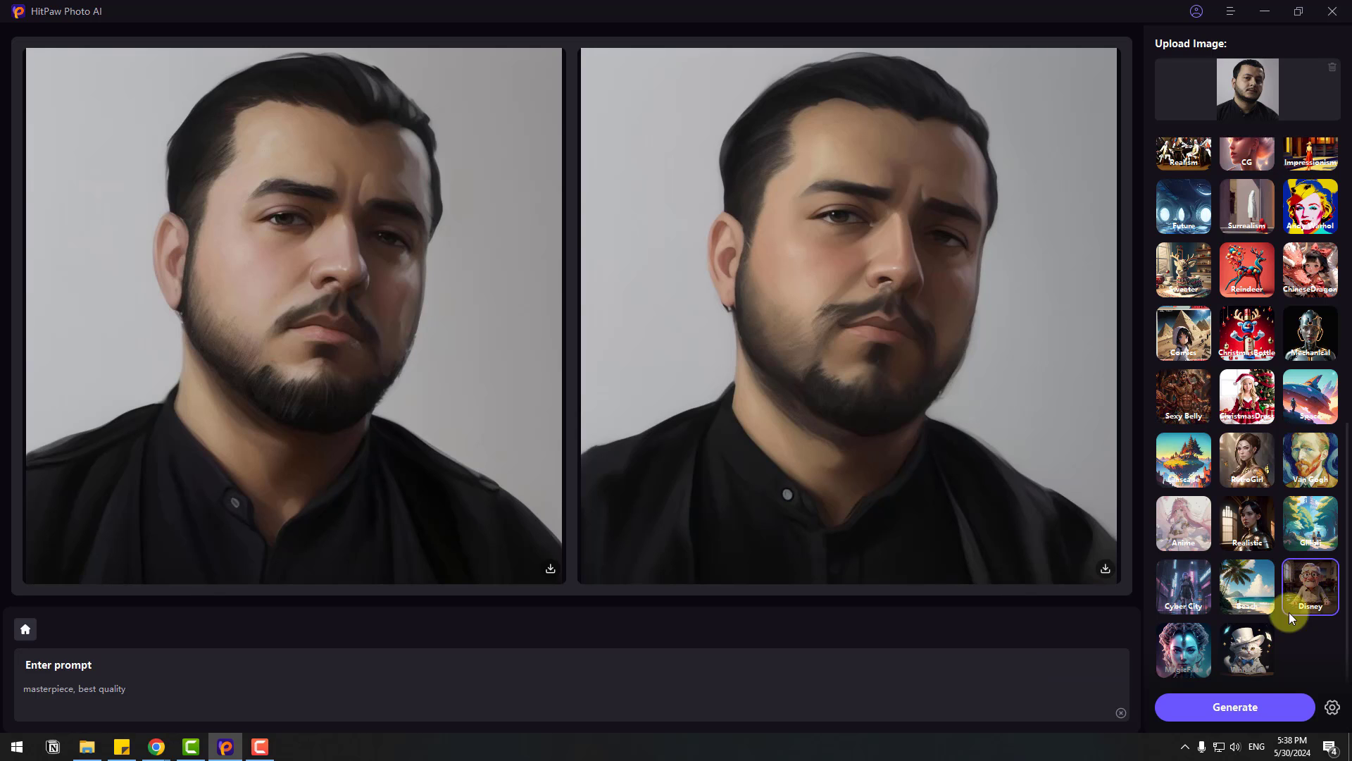
{"action": "left_click", "coordinate": [1228, 704]}
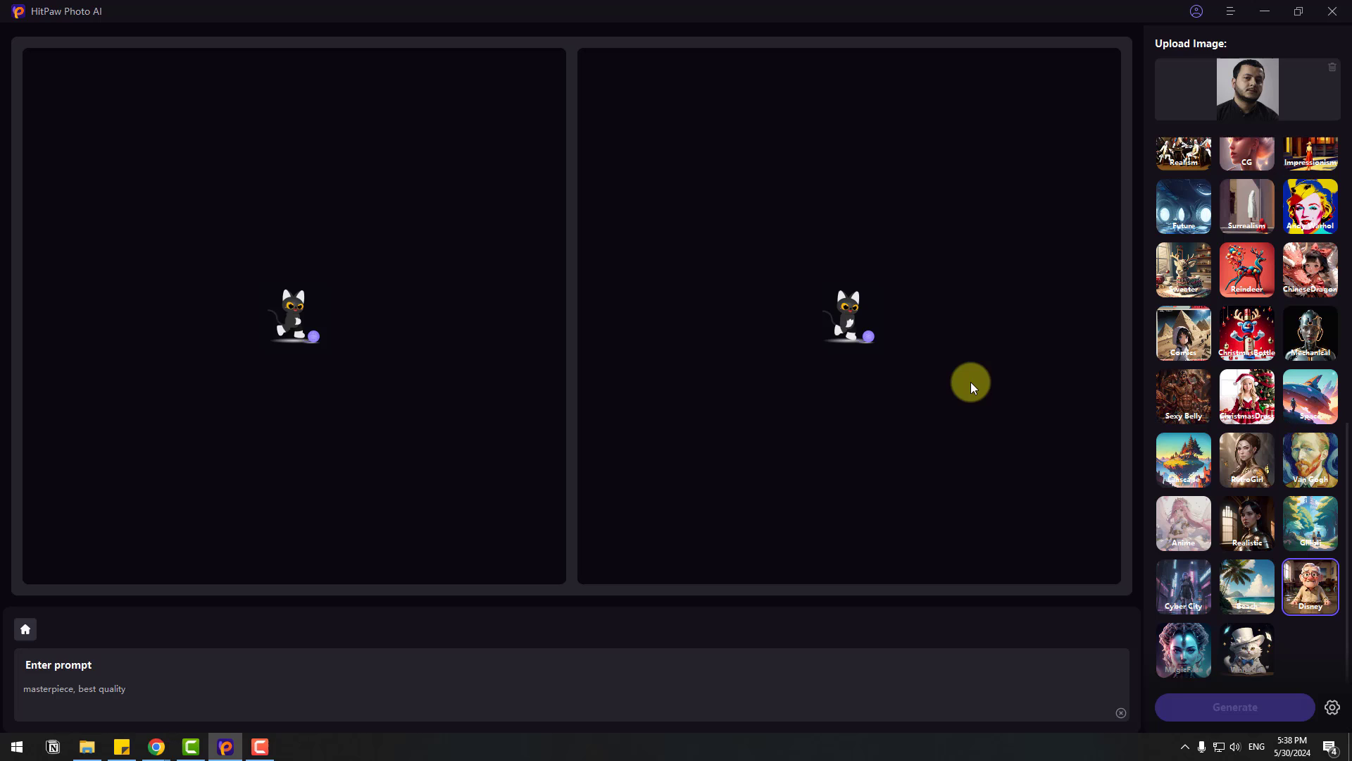
{"action": "key", "text": "alt+Tab"}
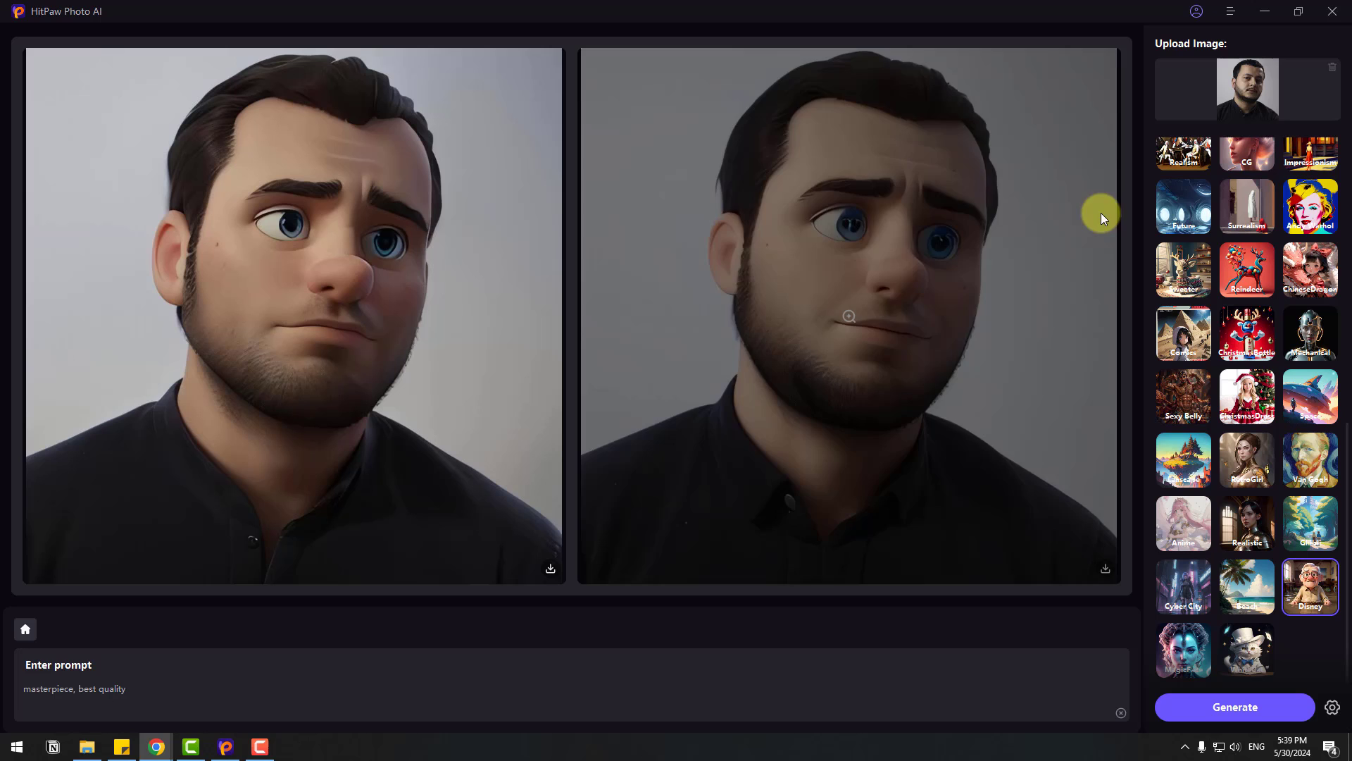
{"action": "scroll", "coordinate": [1233, 254], "scroll_direction": "up", "scroll_amount": 2}
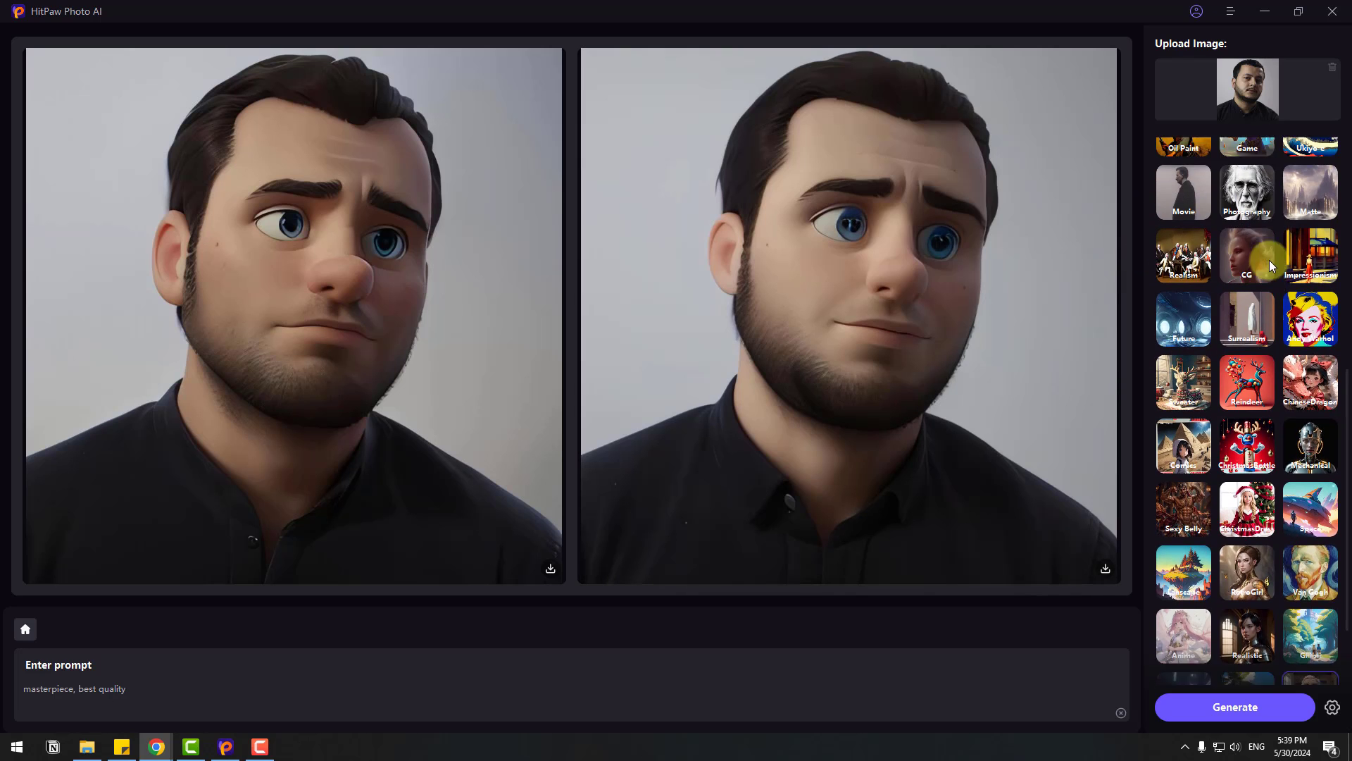
{"action": "scroll", "coordinate": [1262, 251], "scroll_direction": "up", "scroll_amount": 5}
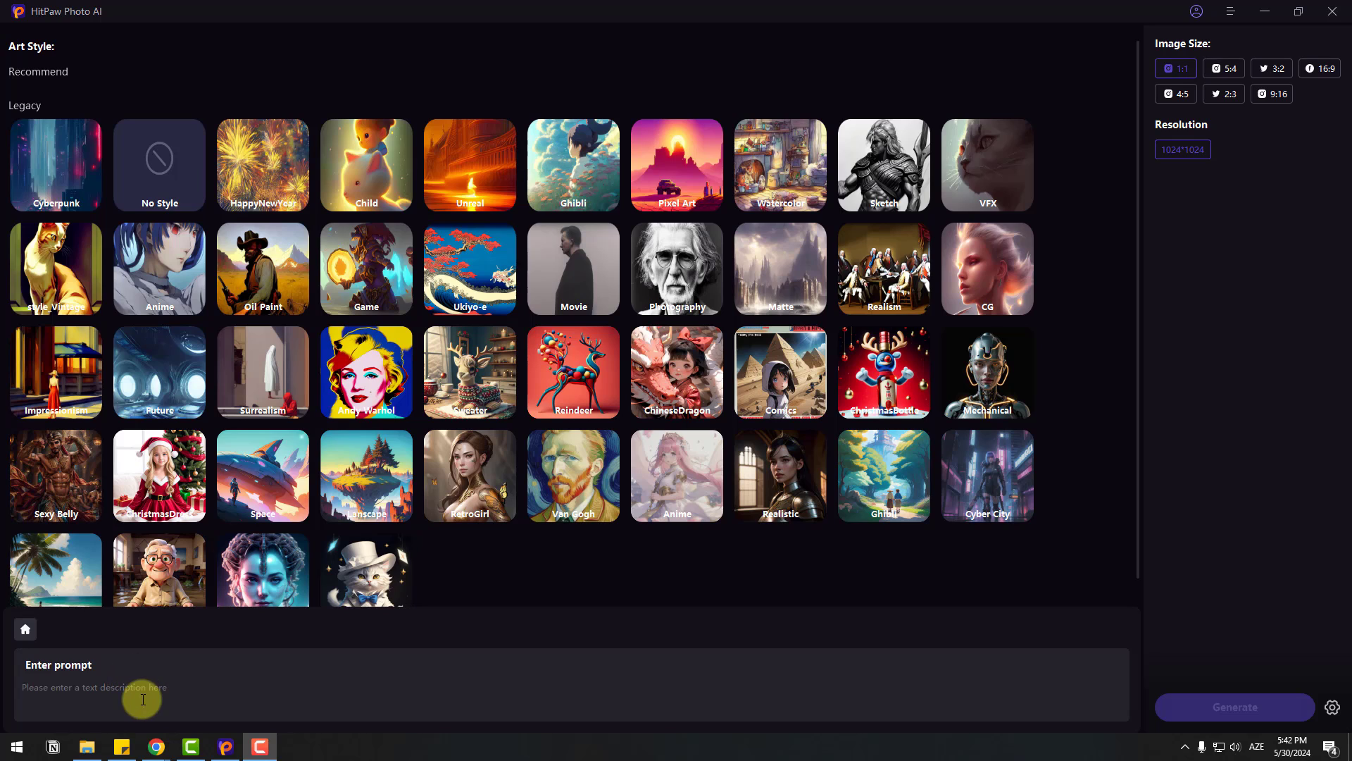
- Generate CG-style images from the prompt 'a nighmare rabbit in bed'
{"action": "left_click", "coordinate": [152, 693]}
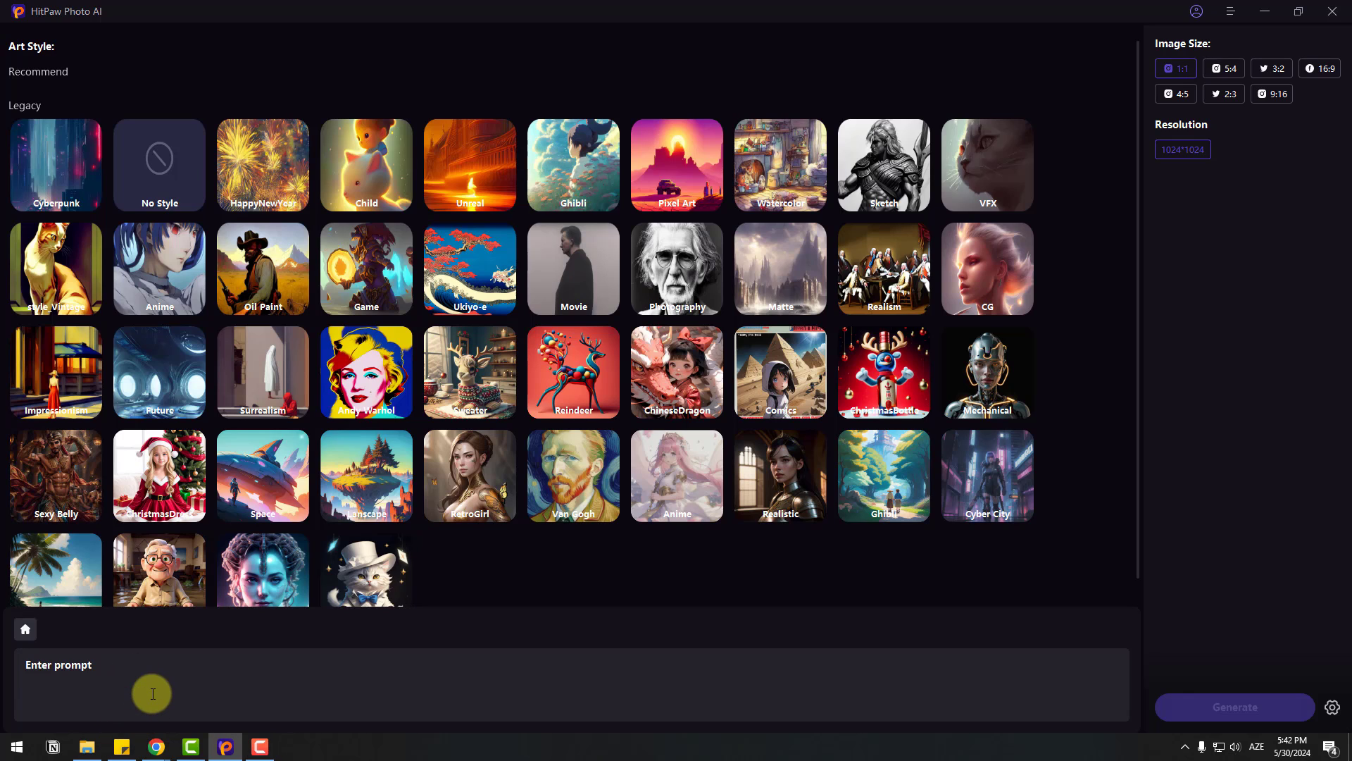
{"action": "type", "text": "a"}
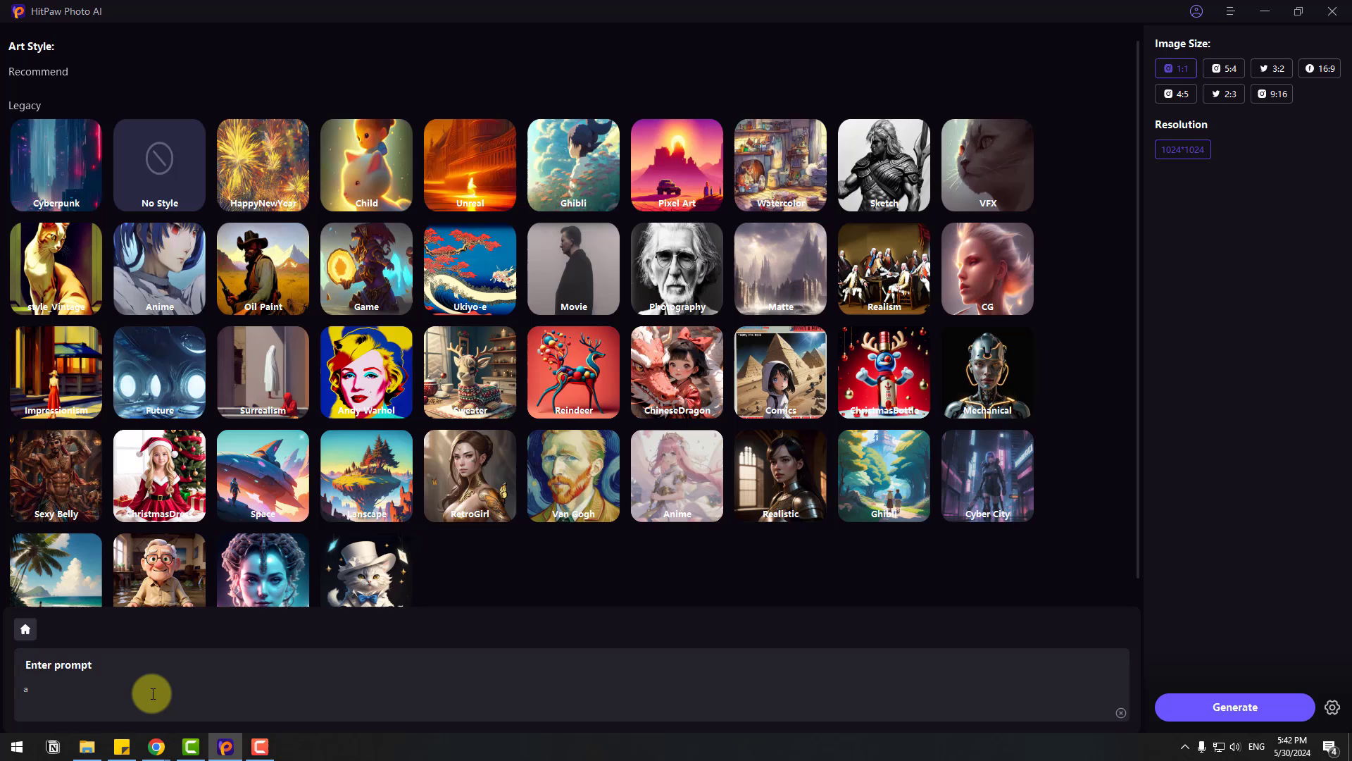
{"action": "type", "text": " nighmare rabbit in bed"}
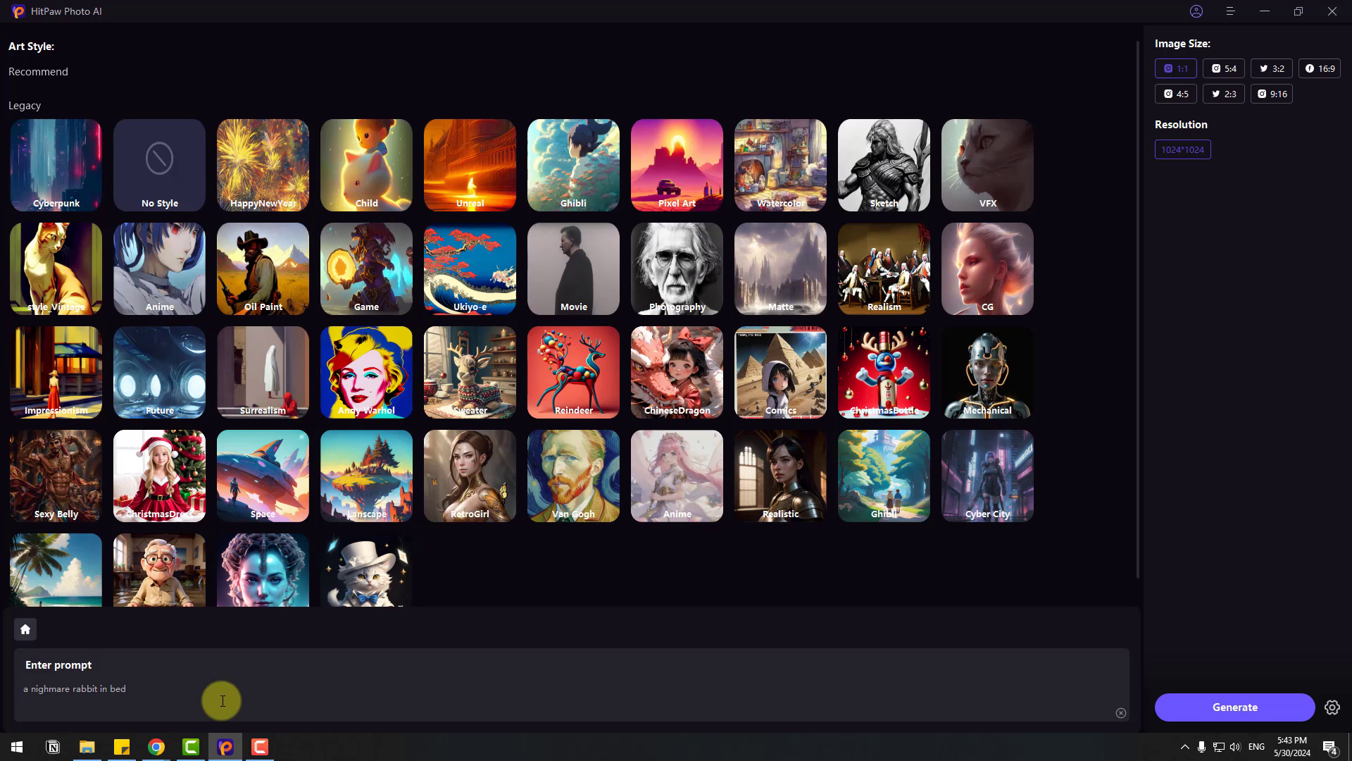
{"action": "left_click", "coordinate": [976, 280]}
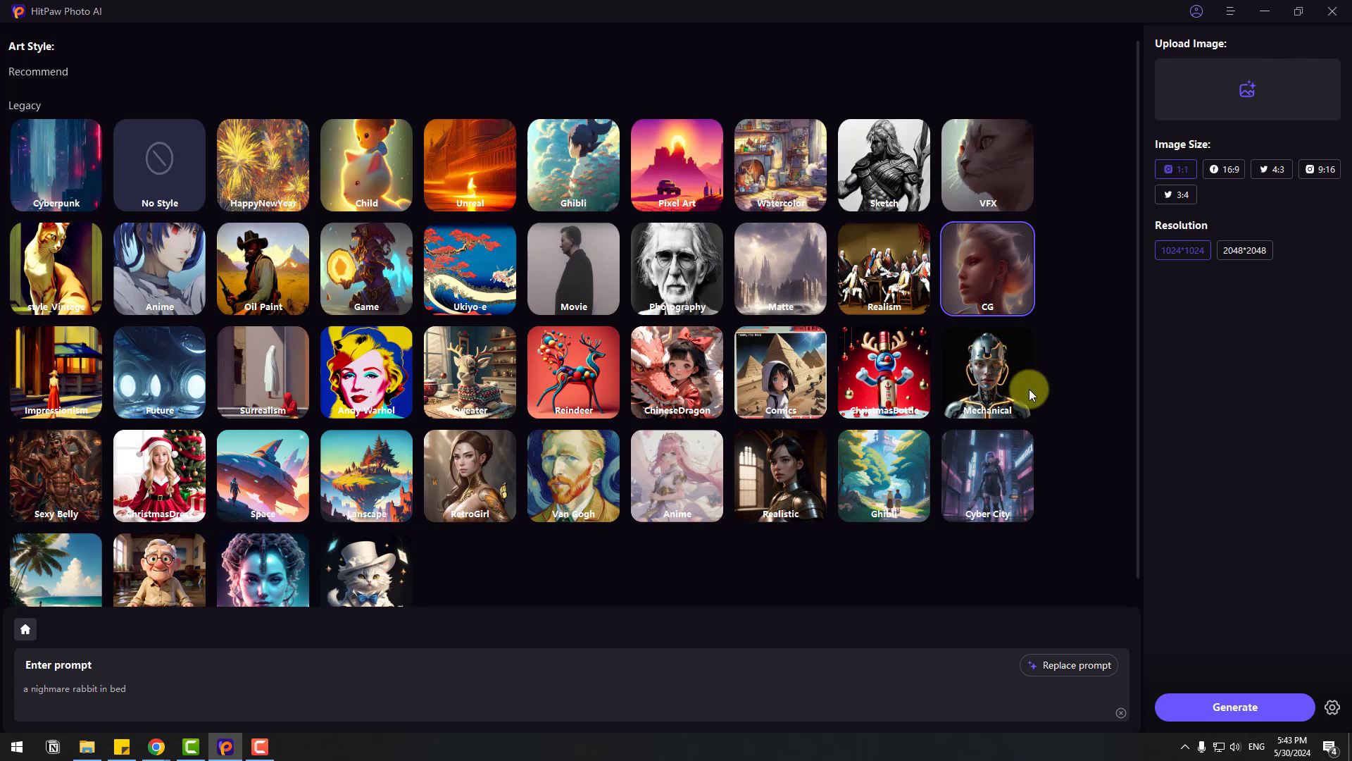
{"action": "left_click", "coordinate": [1202, 700]}
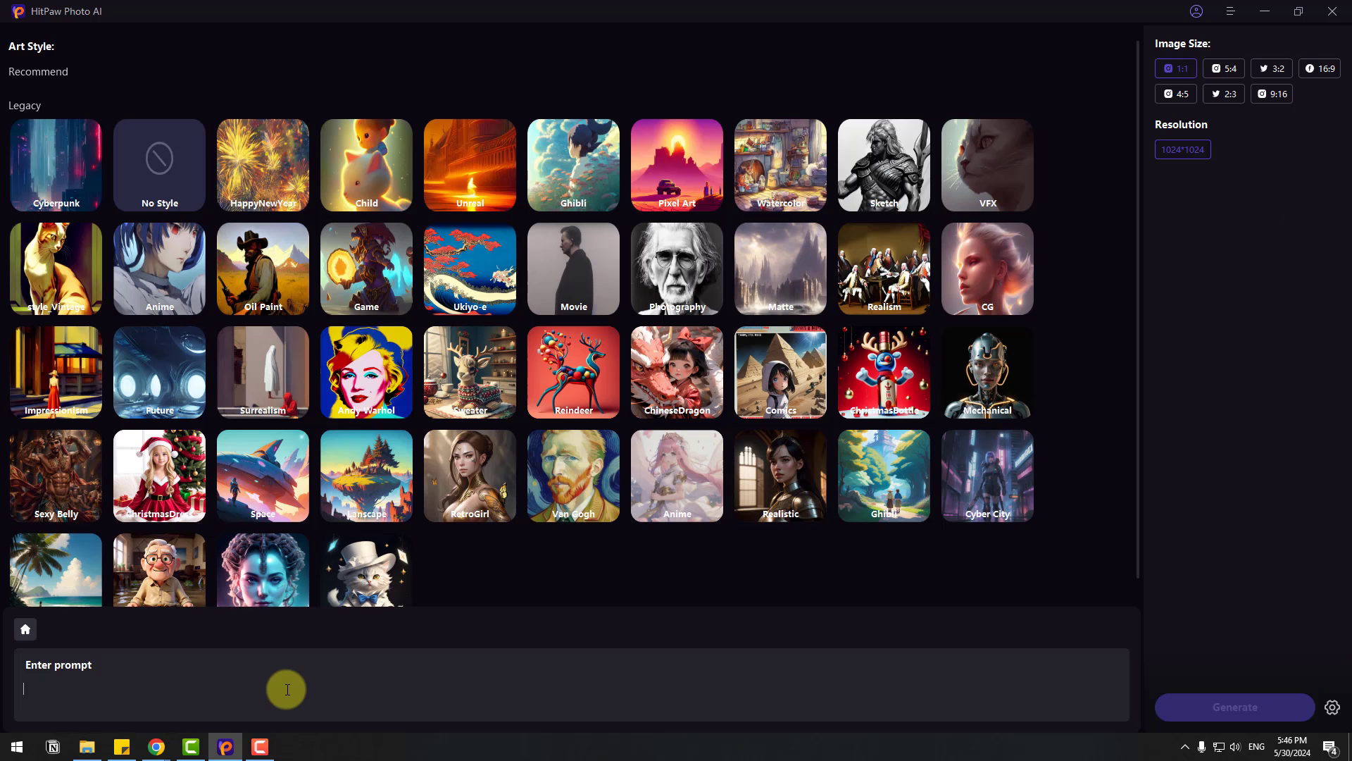
- Generate 'monkey drive car' images, then start choosing a photo in BG Remover
{"action": "type", "text": "monkey drive car"}
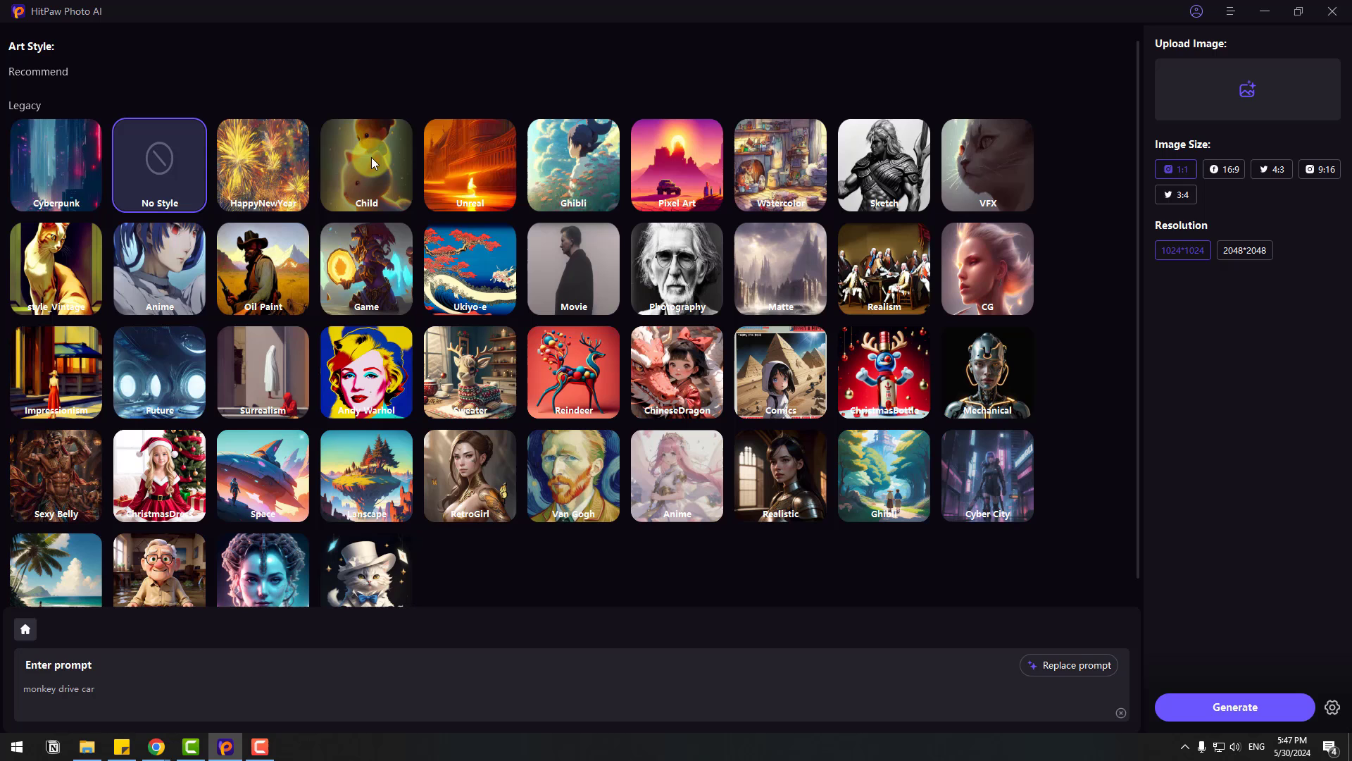
{"action": "left_click", "coordinate": [1211, 707]}
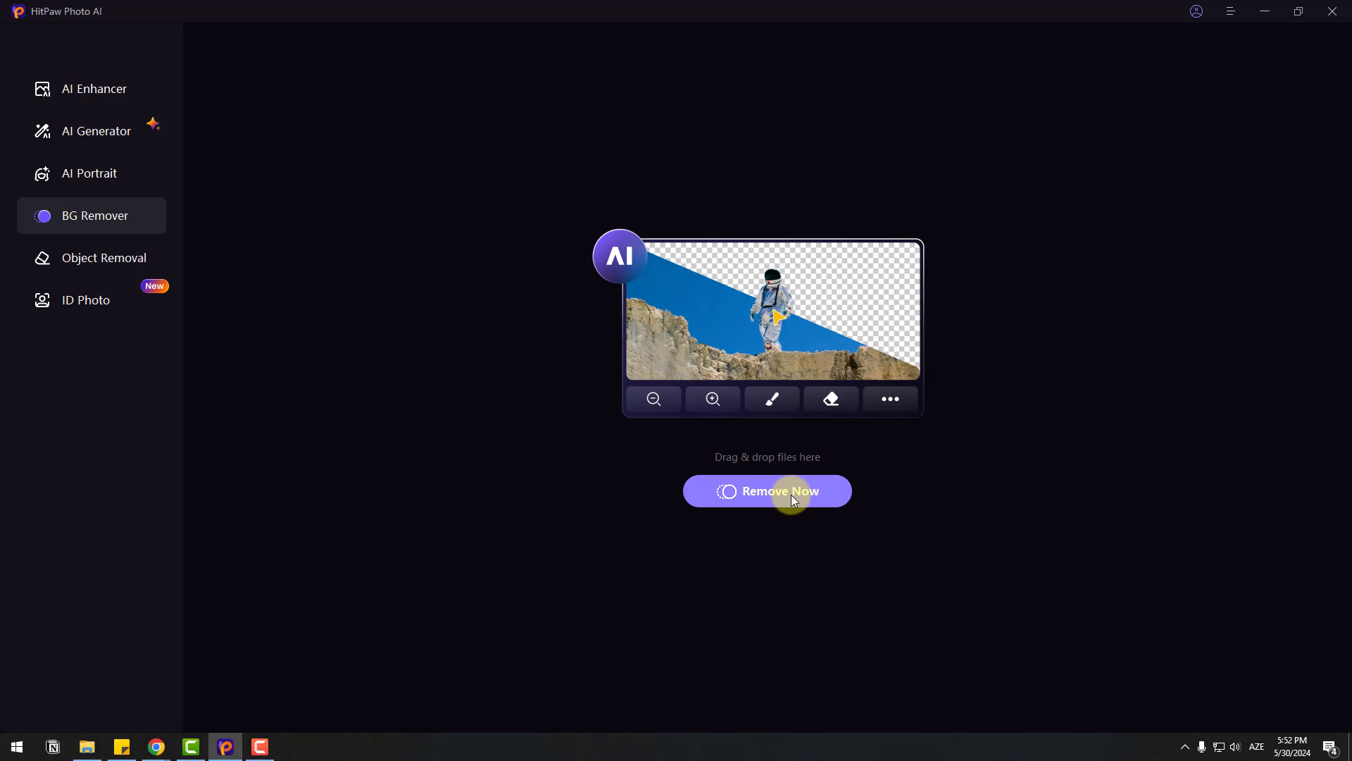
{"action": "left_click", "coordinate": [773, 493]}
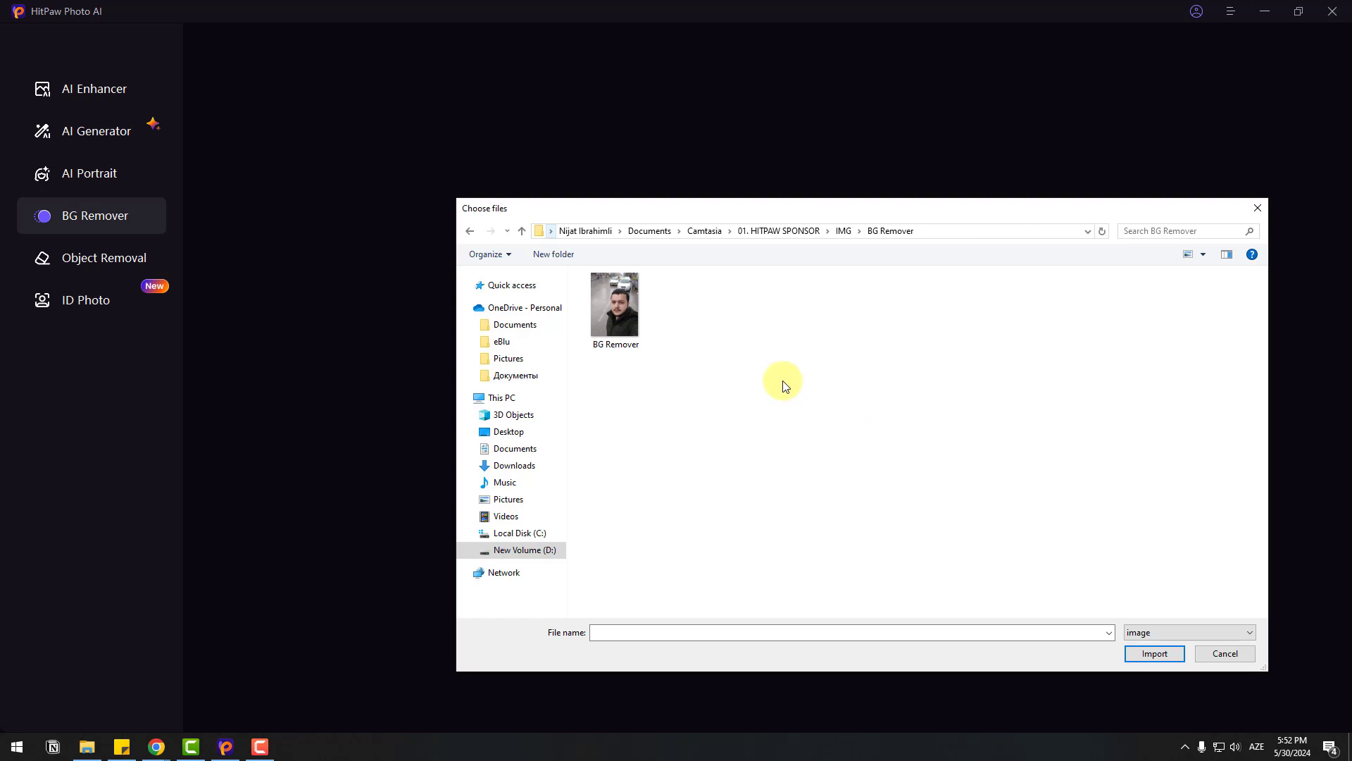
- Import the BG Remover street selfie and zoom around to inspect the transparent cutout
{"action": "left_click", "coordinate": [611, 293]}
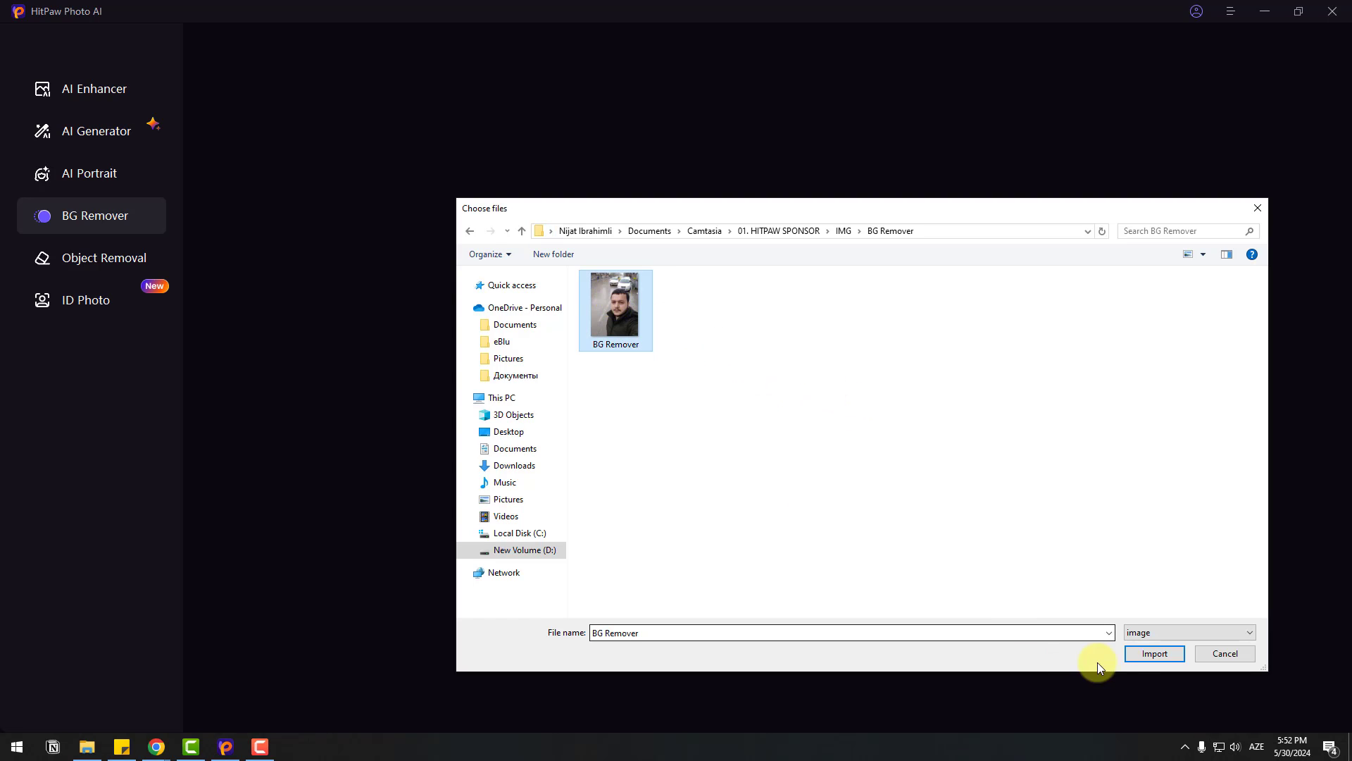
{"action": "left_click", "coordinate": [1142, 648]}
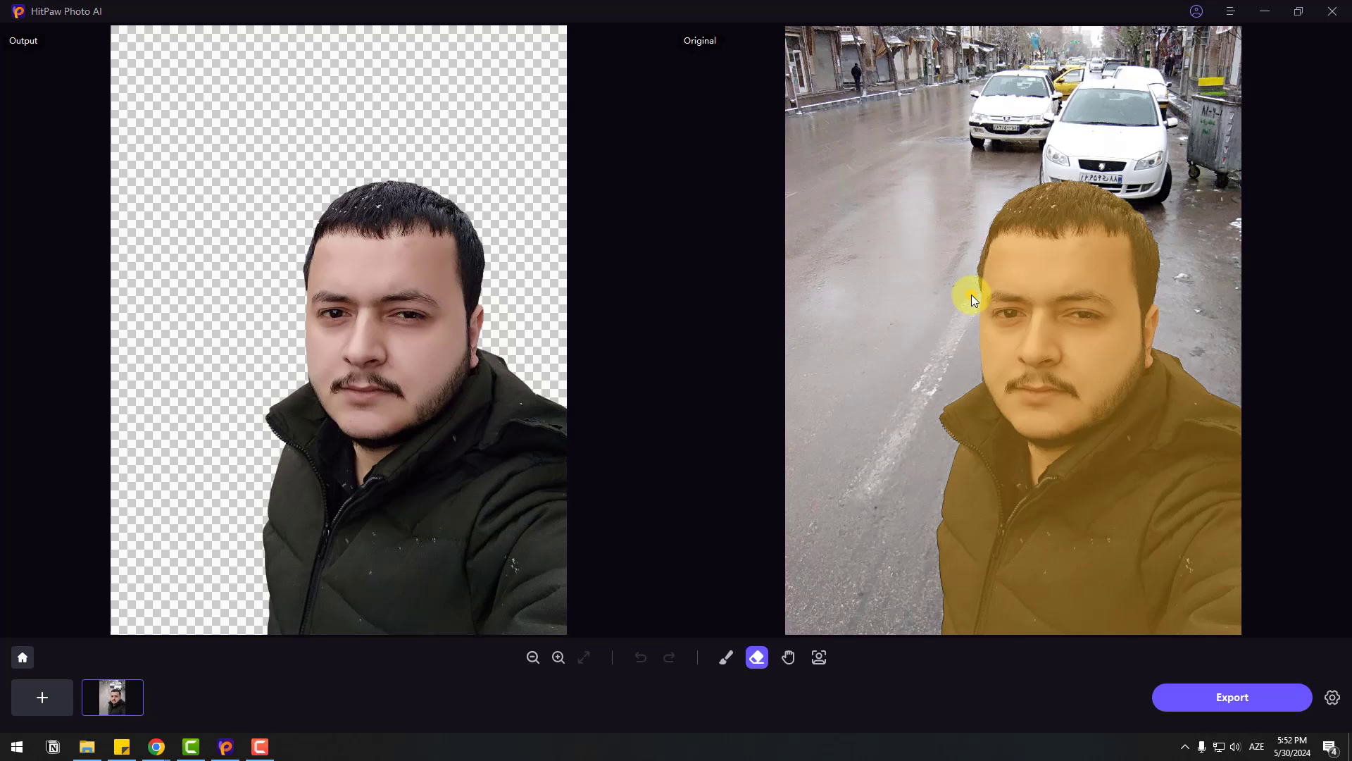
{"action": "scroll", "coordinate": [955, 294], "scroll_direction": "up", "scroll_amount": 5}
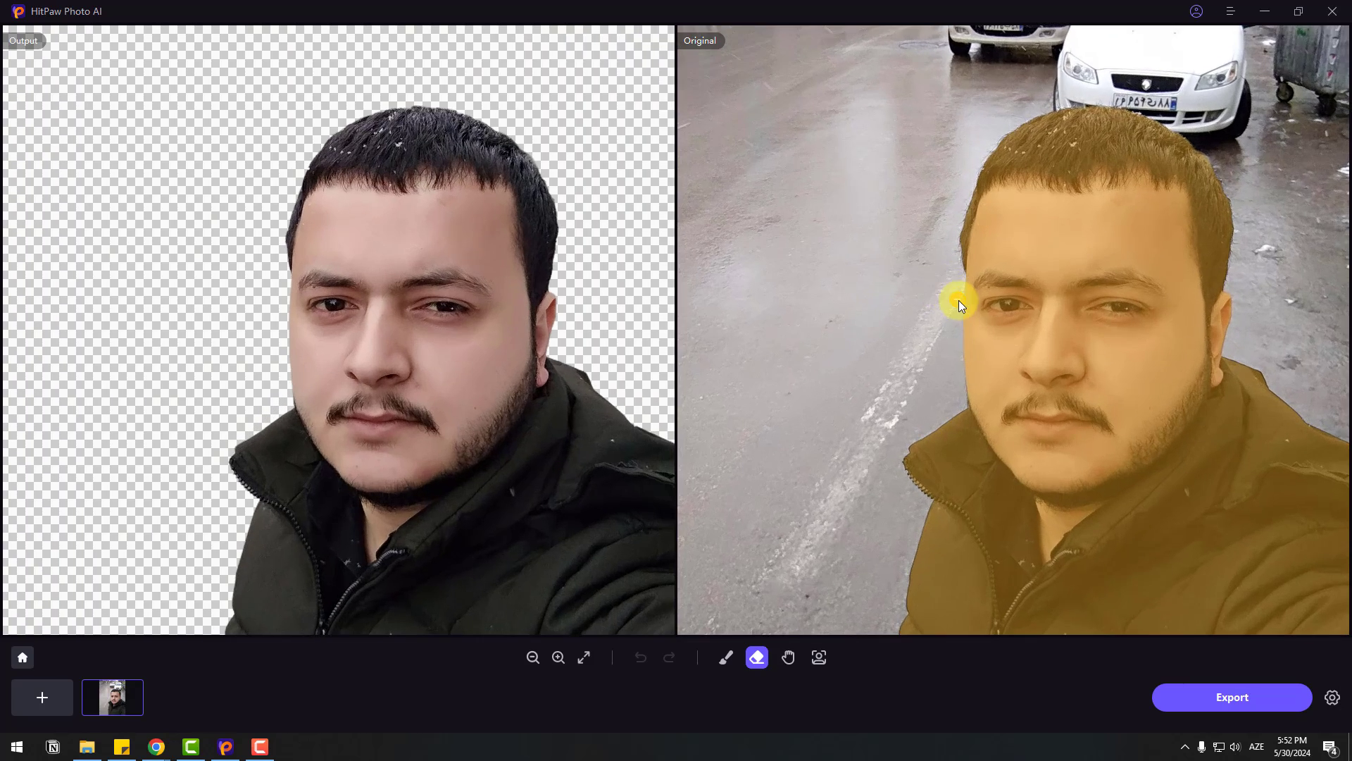
{"action": "scroll", "coordinate": [952, 307], "scroll_direction": "up", "scroll_amount": 1}
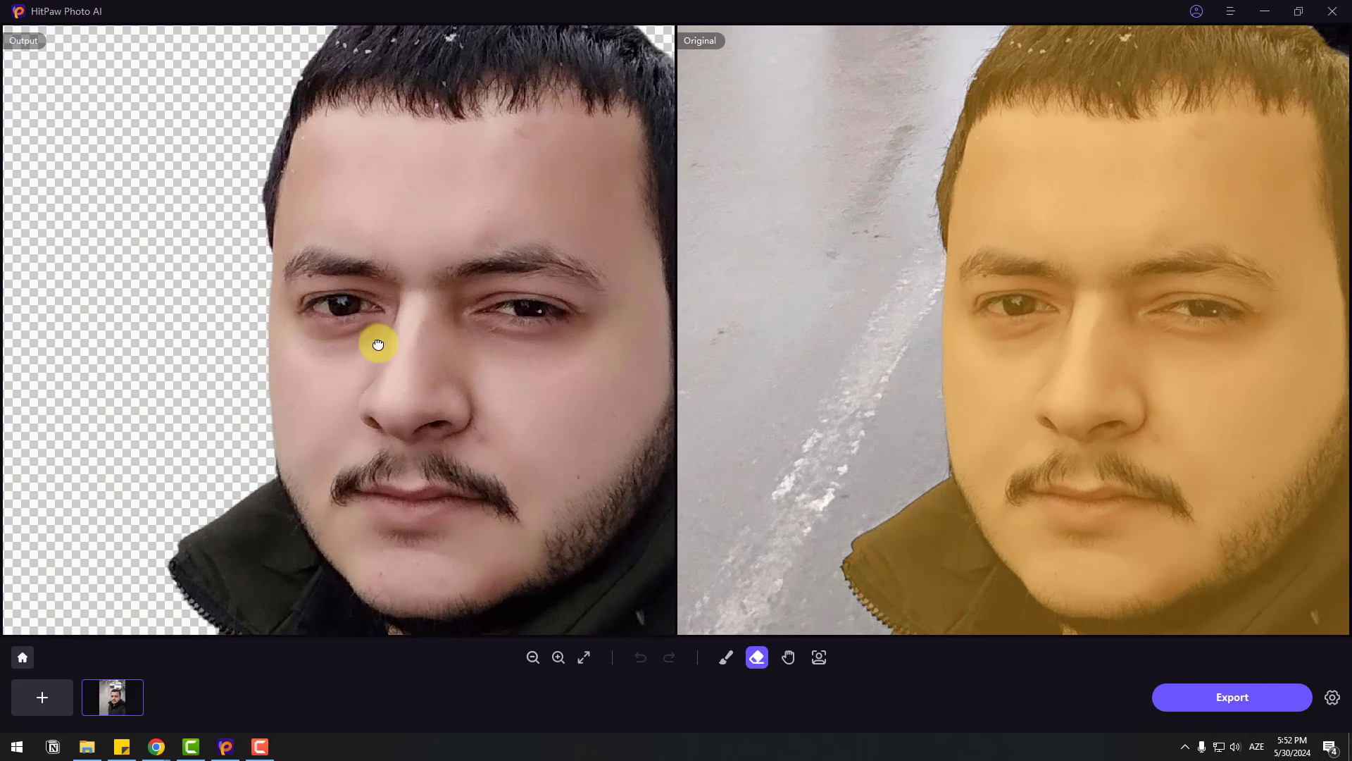
{"action": "scroll", "coordinate": [295, 422], "scroll_direction": "up", "scroll_amount": 2}
{"action": "scroll", "coordinate": [295, 422], "scroll_direction": "up", "scroll_amount": 1}
{"action": "scroll", "coordinate": [362, 498], "scroll_direction": "down", "scroll_amount": 1}
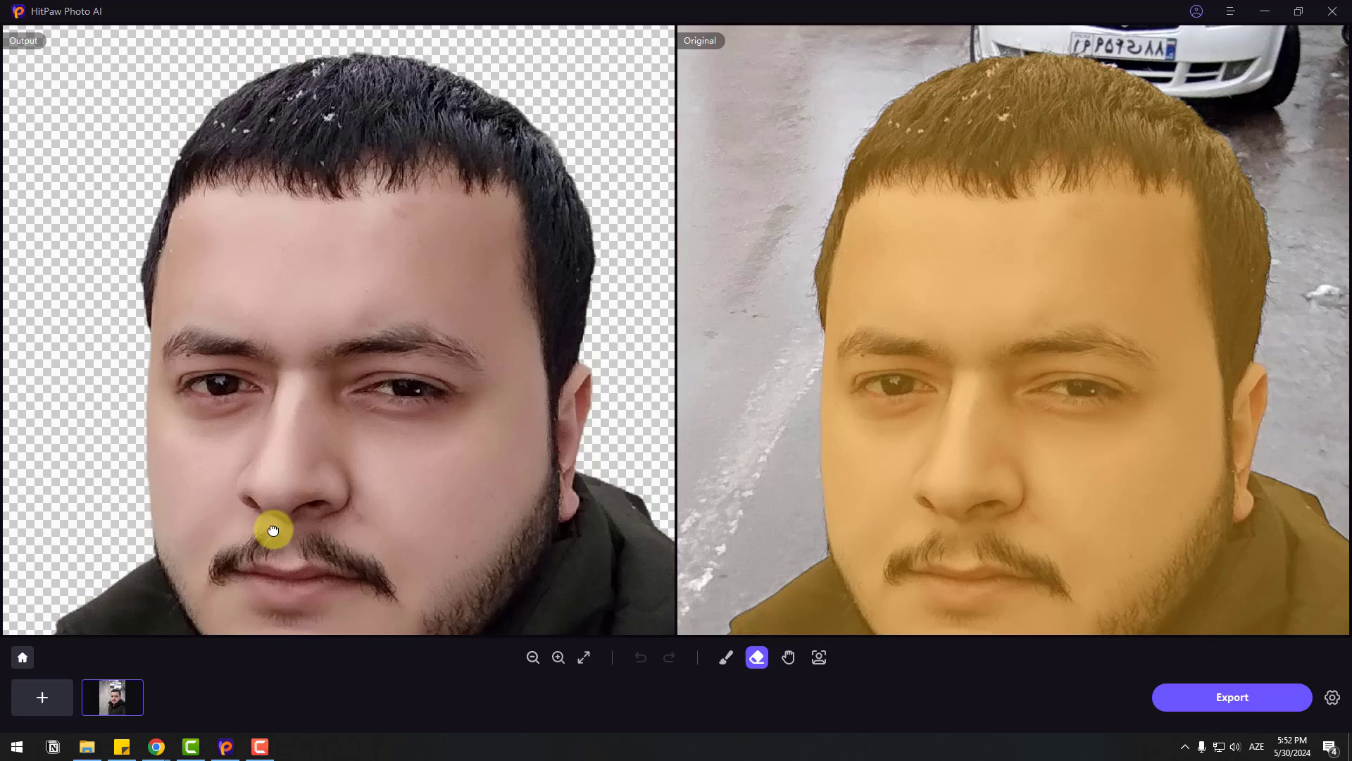
{"action": "scroll", "coordinate": [364, 392], "scroll_direction": "down", "scroll_amount": 3}
{"action": "scroll", "coordinate": [401, 493], "scroll_direction": "down", "scroll_amount": 3}
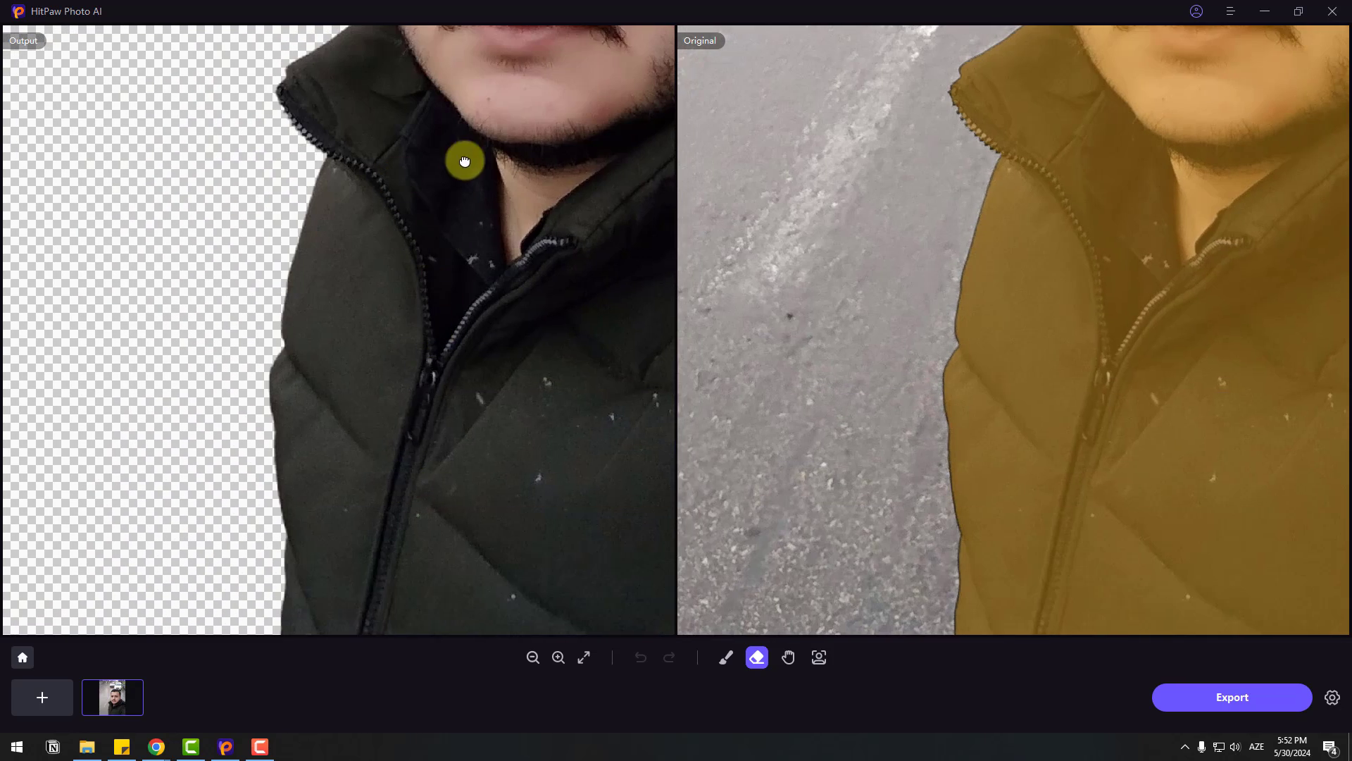
{"action": "scroll", "coordinate": [339, 373], "scroll_direction": "up", "scroll_amount": 5}
{"action": "scroll", "coordinate": [339, 372], "scroll_direction": "up", "scroll_amount": 6}
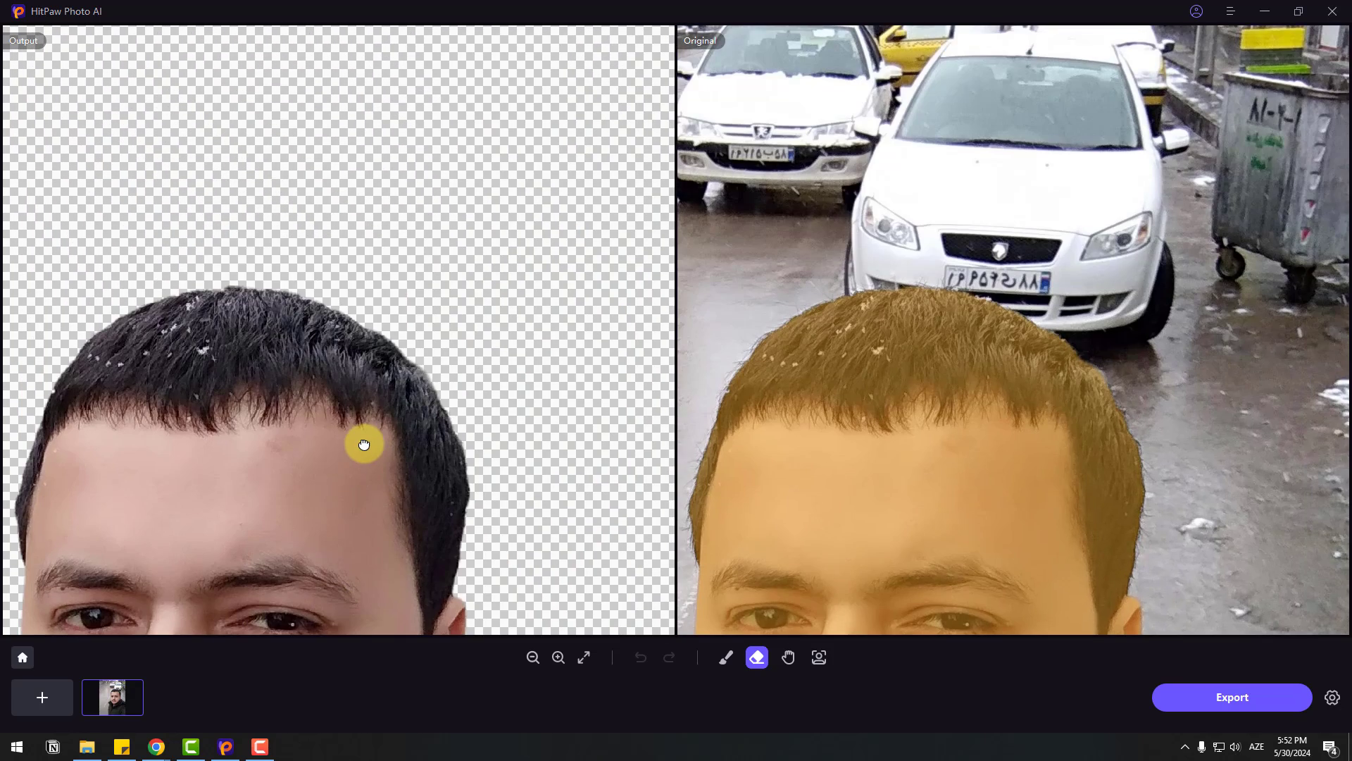
{"action": "scroll", "coordinate": [717, 615], "scroll_direction": "up", "scroll_amount": 2}
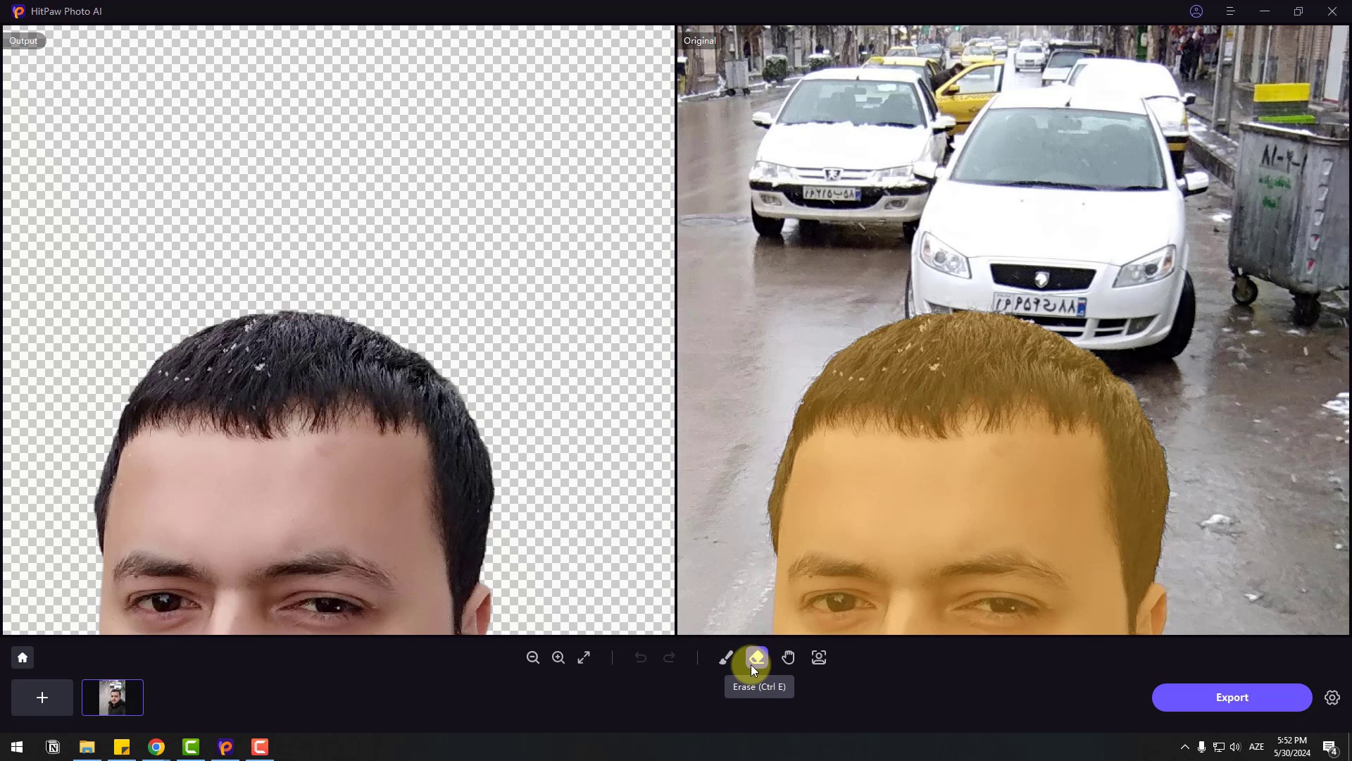
{"action": "scroll", "coordinate": [856, 391], "scroll_direction": "down", "scroll_amount": 4}
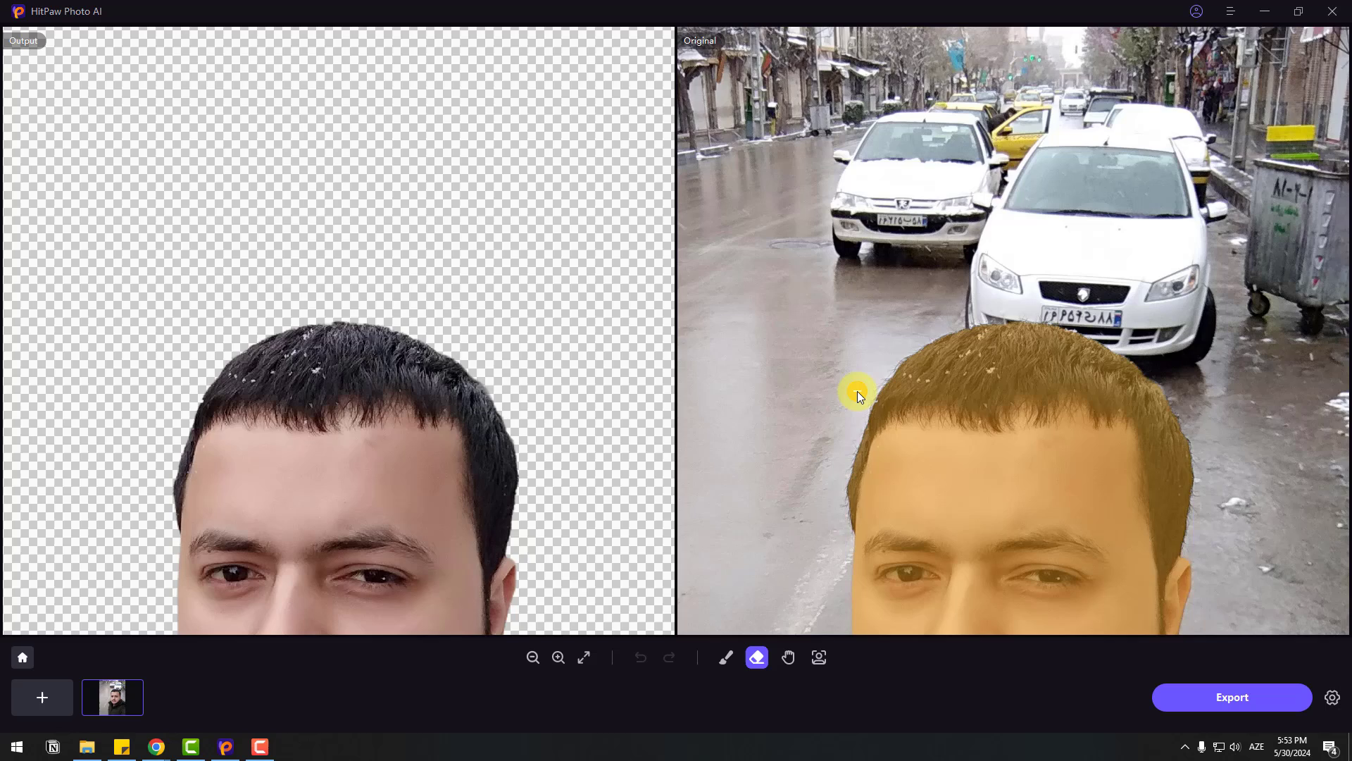
- Erase the mask along the head's edge, brush back the hair and white car, then close
{"action": "mouse_move", "coordinate": [974, 349]}
{"action": "left_mouse_down"}
{"action": "mouse_move", "coordinate": [955, 428]}
{"action": "mouse_move", "coordinate": [975, 330]}
{"action": "mouse_move", "coordinate": [1025, 273]}
{"action": "mouse_move", "coordinate": [1052, 266]}
{"action": "mouse_move", "coordinate": [1135, 275]}
{"action": "mouse_move", "coordinate": [1196, 329]}
{"action": "left_mouse_up"}
{"action": "scroll", "coordinate": [872, 582], "scroll_direction": "down", "scroll_amount": 1}
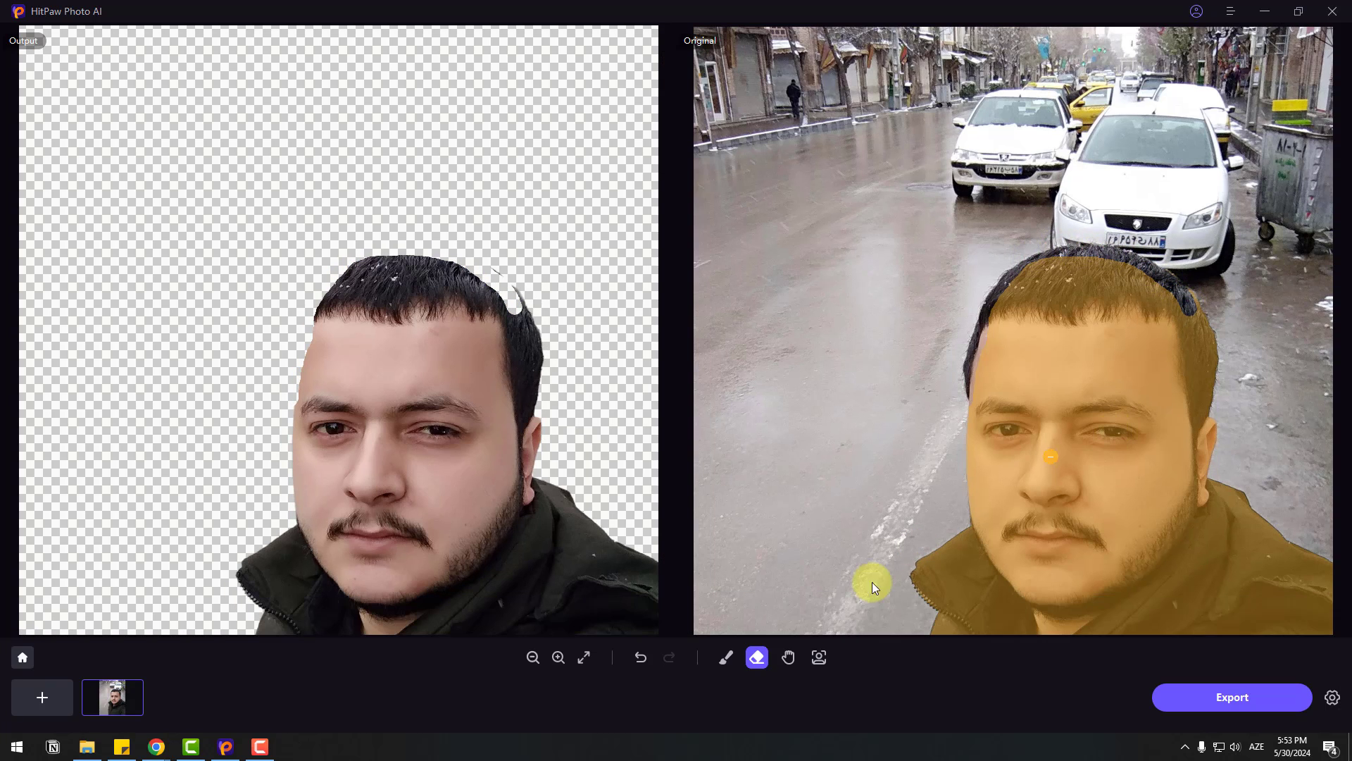
{"action": "left_click", "coordinate": [718, 662]}
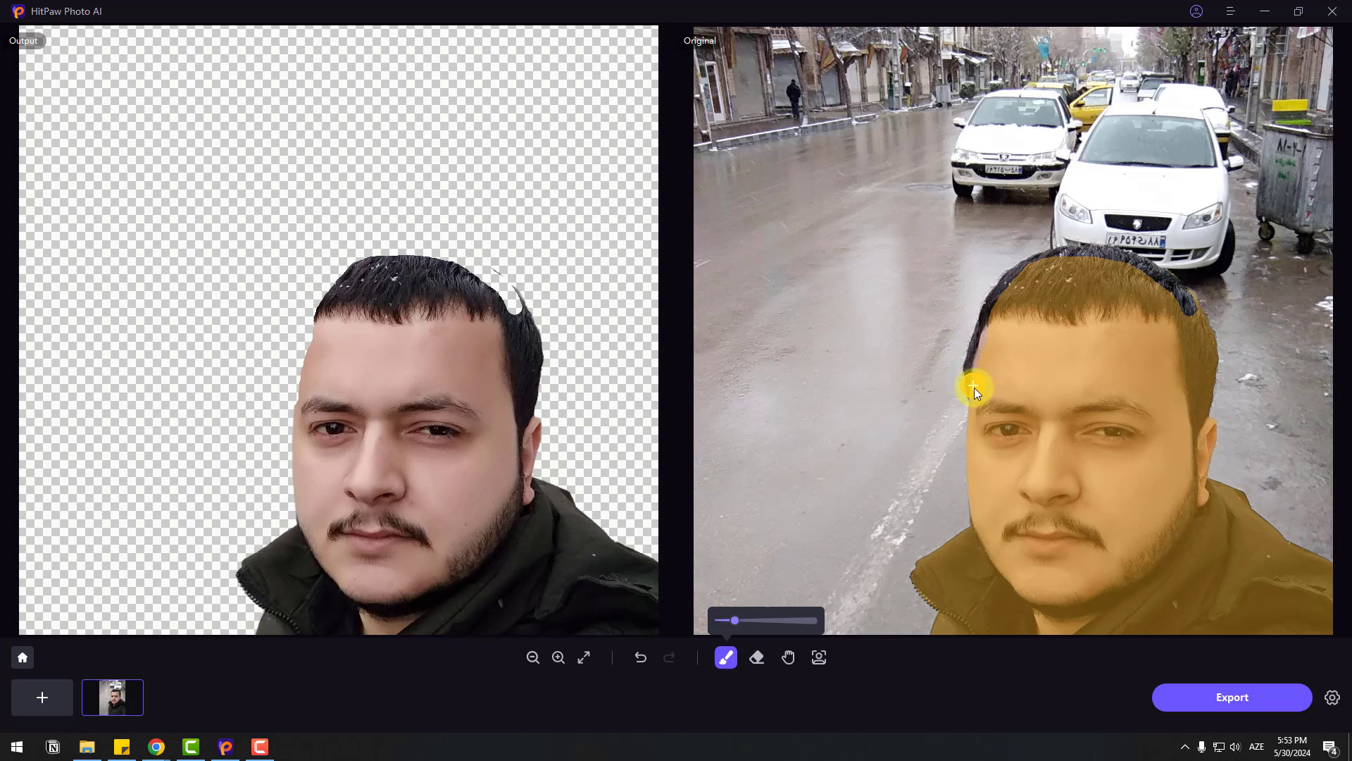
{"action": "mouse_move", "coordinate": [974, 388]}
{"action": "left_mouse_down"}
{"action": "mouse_move", "coordinate": [1004, 299]}
{"action": "mouse_move", "coordinate": [1034, 278]}
{"action": "mouse_move", "coordinate": [996, 303]}
{"action": "mouse_move", "coordinate": [1016, 280]}
{"action": "mouse_move", "coordinate": [1060, 261]}
{"action": "mouse_move", "coordinate": [1125, 259]}
{"action": "mouse_move", "coordinate": [1181, 322]}
{"action": "mouse_move", "coordinate": [1159, 282]}
{"action": "left_mouse_up"}
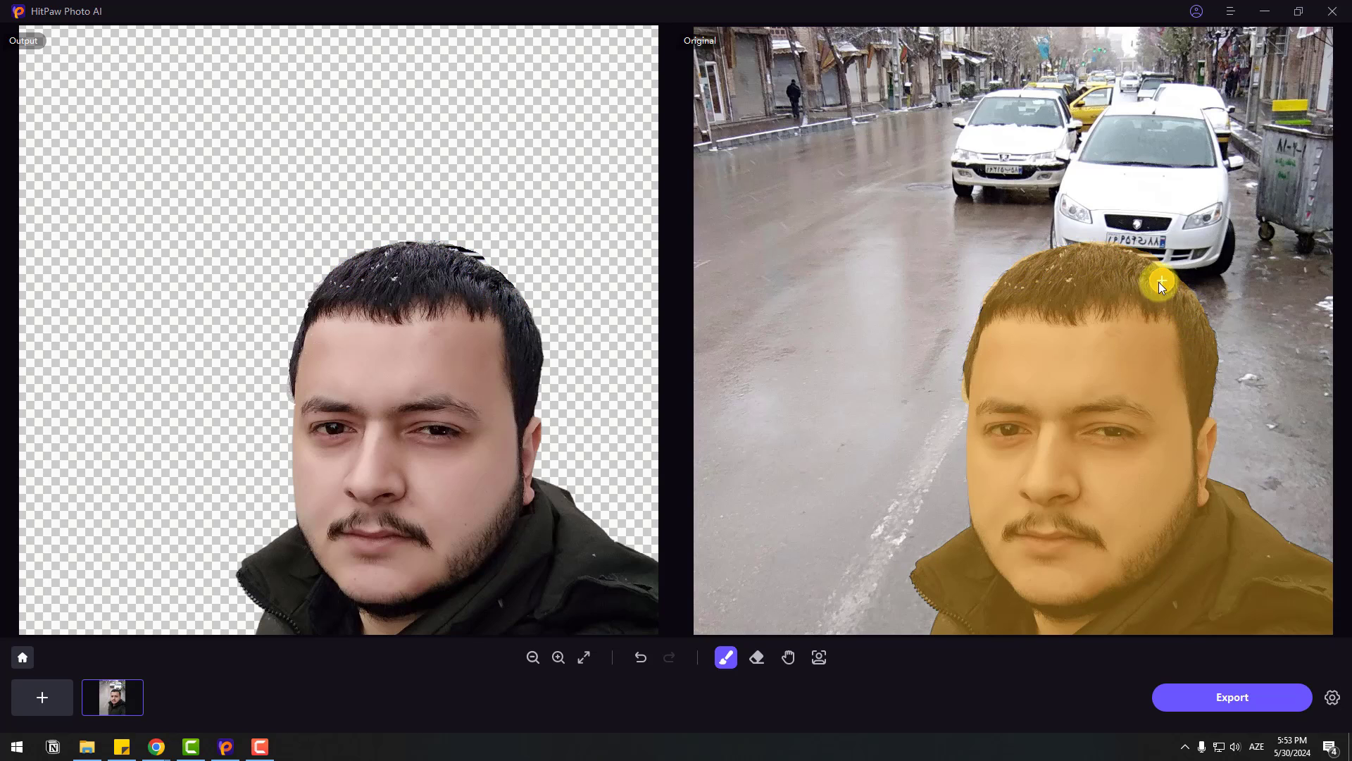
{"action": "mouse_move", "coordinate": [1059, 248]}
{"action": "left_mouse_down"}
{"action": "mouse_move", "coordinate": [1109, 120]}
{"action": "mouse_move", "coordinate": [1182, 112]}
{"action": "mouse_move", "coordinate": [1197, 118]}
{"action": "mouse_move", "coordinate": [1212, 191]}
{"action": "mouse_move", "coordinate": [1204, 266]}
{"action": "mouse_move", "coordinate": [1170, 268]}
{"action": "mouse_move", "coordinate": [1218, 262]}
{"action": "mouse_move", "coordinate": [1220, 195]}
{"action": "mouse_move", "coordinate": [1220, 215]}
{"action": "mouse_move", "coordinate": [1168, 117]}
{"action": "mouse_move", "coordinate": [1176, 127]}
{"action": "mouse_move", "coordinate": [1109, 178]}
{"action": "mouse_move", "coordinate": [1133, 249]}
{"action": "mouse_move", "coordinate": [1184, 146]}
{"action": "mouse_move", "coordinate": [1160, 233]}
{"action": "left_mouse_up"}
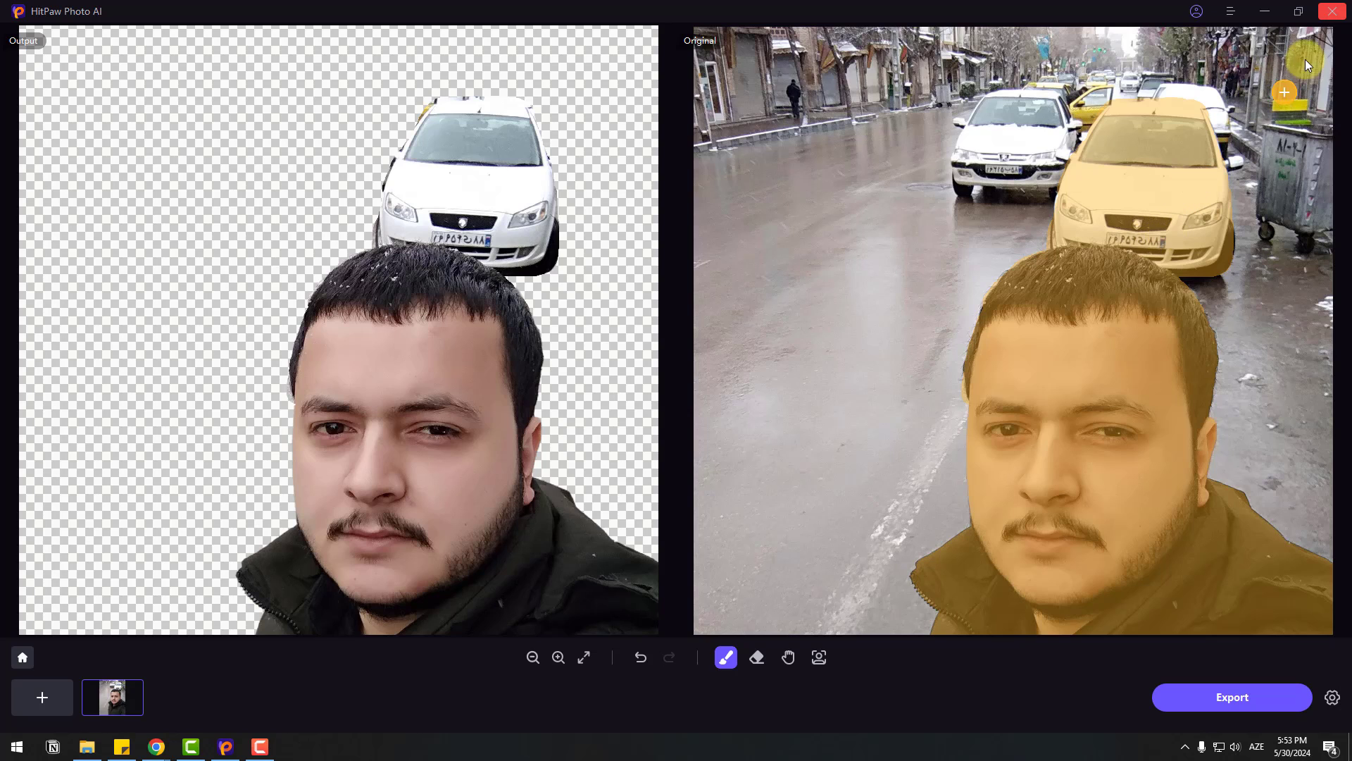
{"action": "left_click", "coordinate": [1332, 11]}
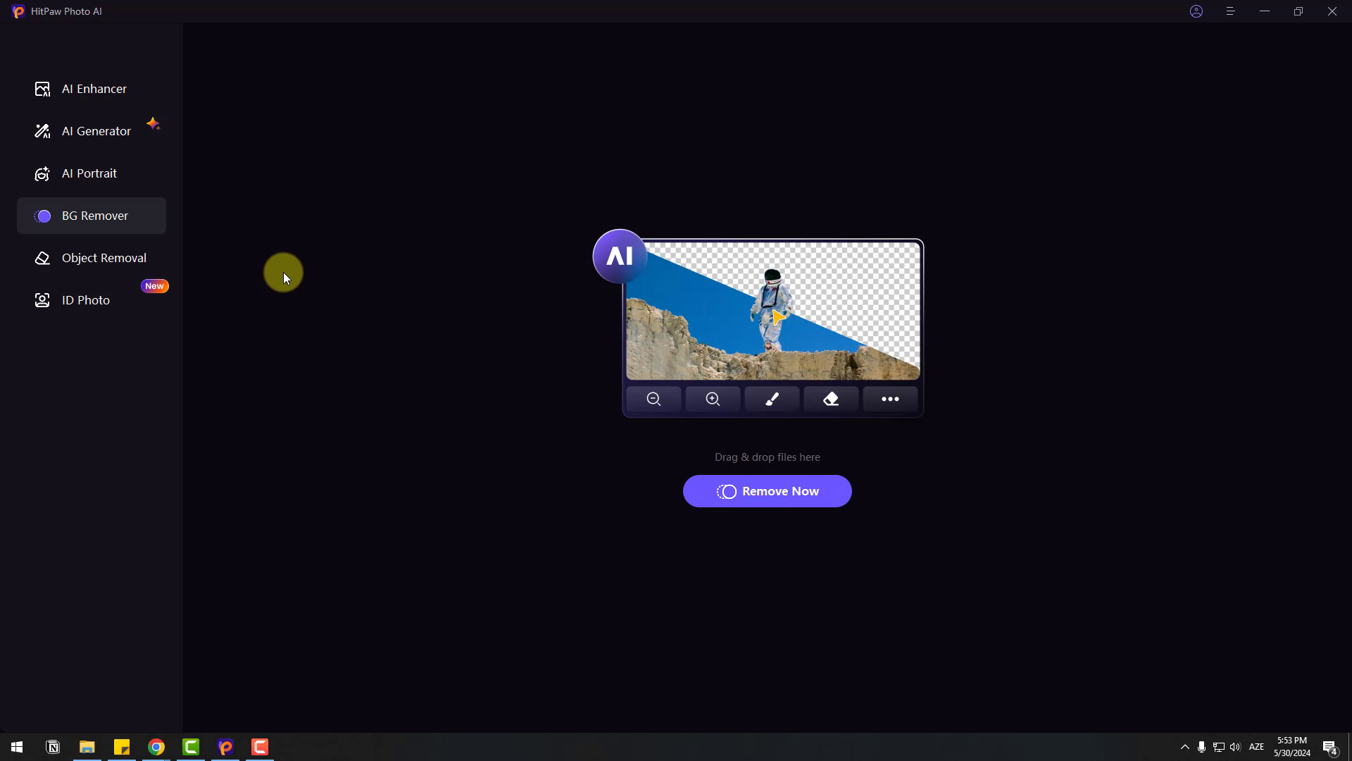
- Import the city-park photo into the Object Removal editor
{"action": "left_click", "coordinate": [80, 259]}
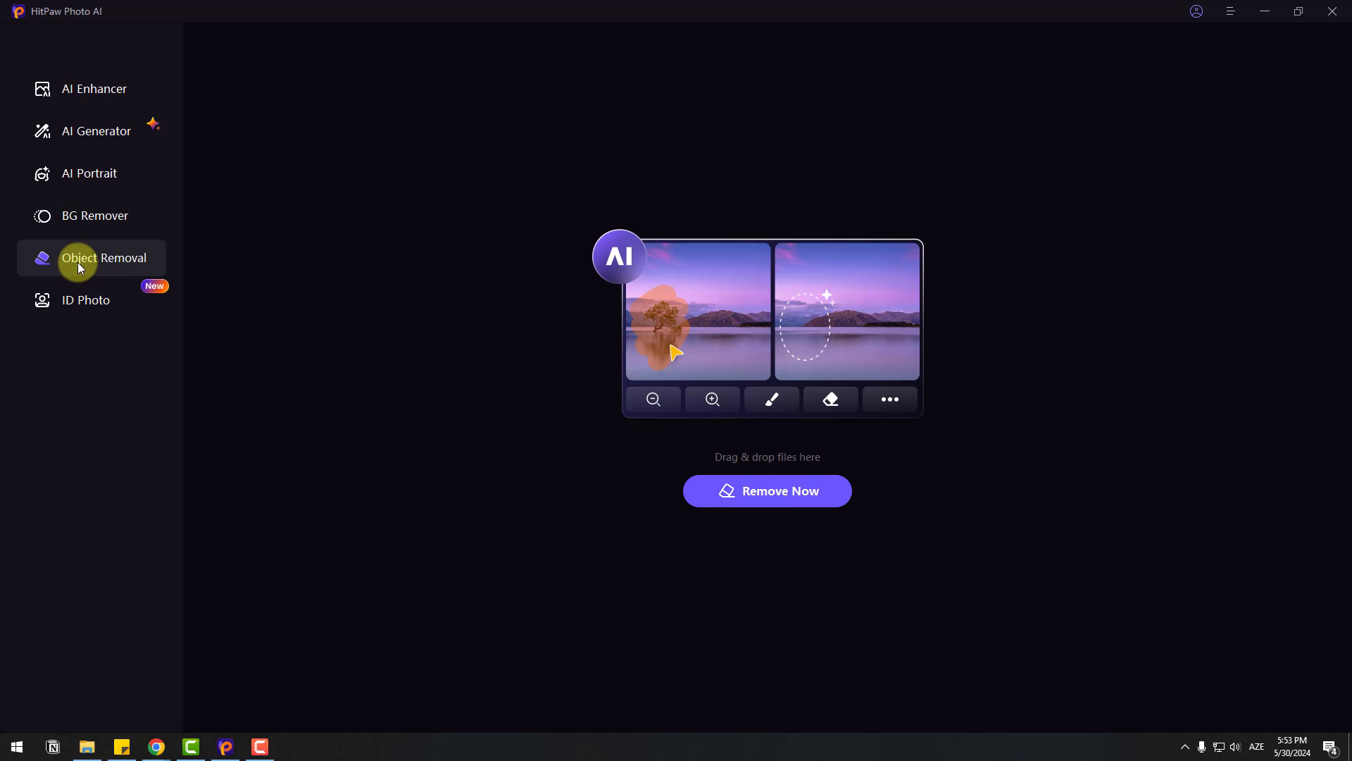
{"action": "left_click", "coordinate": [771, 497]}
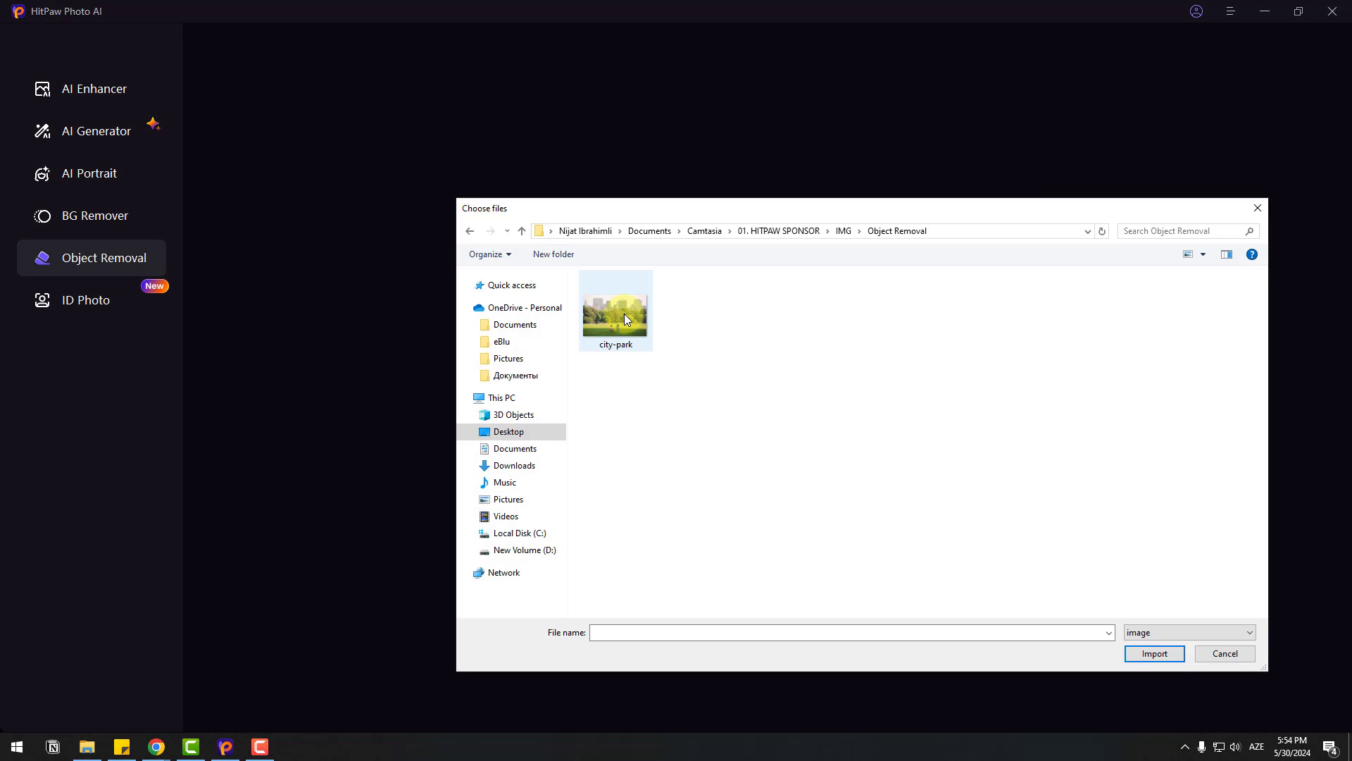
{"action": "left_click", "coordinate": [624, 314]}
{"action": "left_click", "coordinate": [1158, 655]}
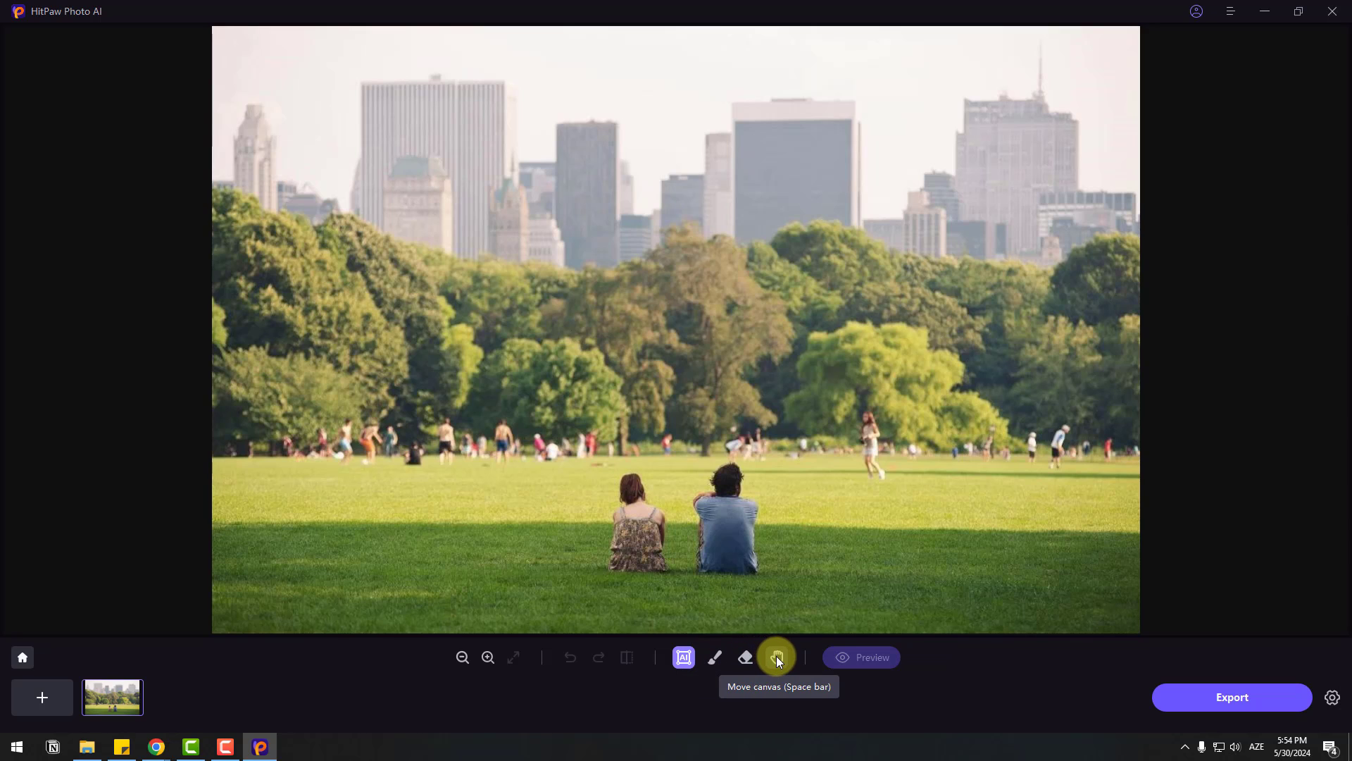
- Paint over the seated woman with a slightly larger brush and preview her removal
{"action": "left_click", "coordinate": [714, 661]}
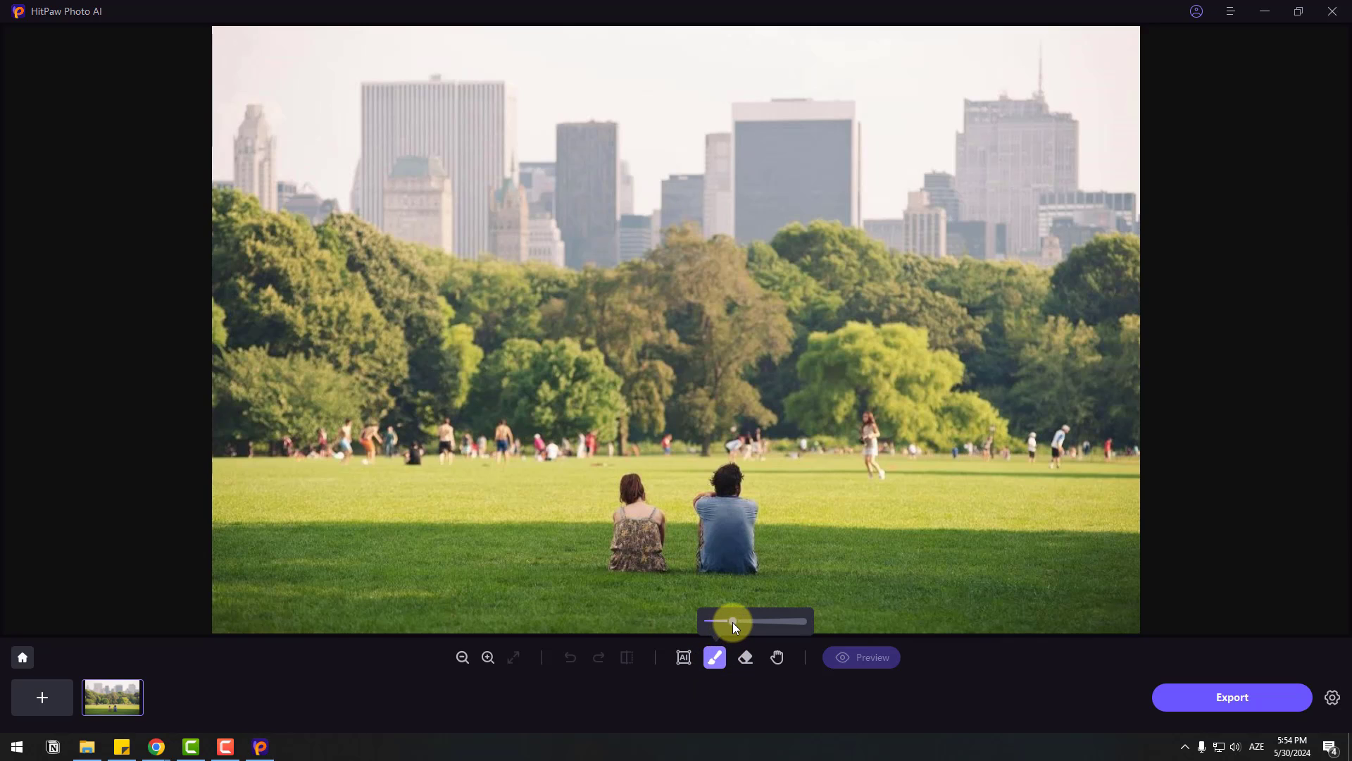
{"action": "left_click_drag", "start_coordinate": [733, 623], "coordinate": [723, 620]}
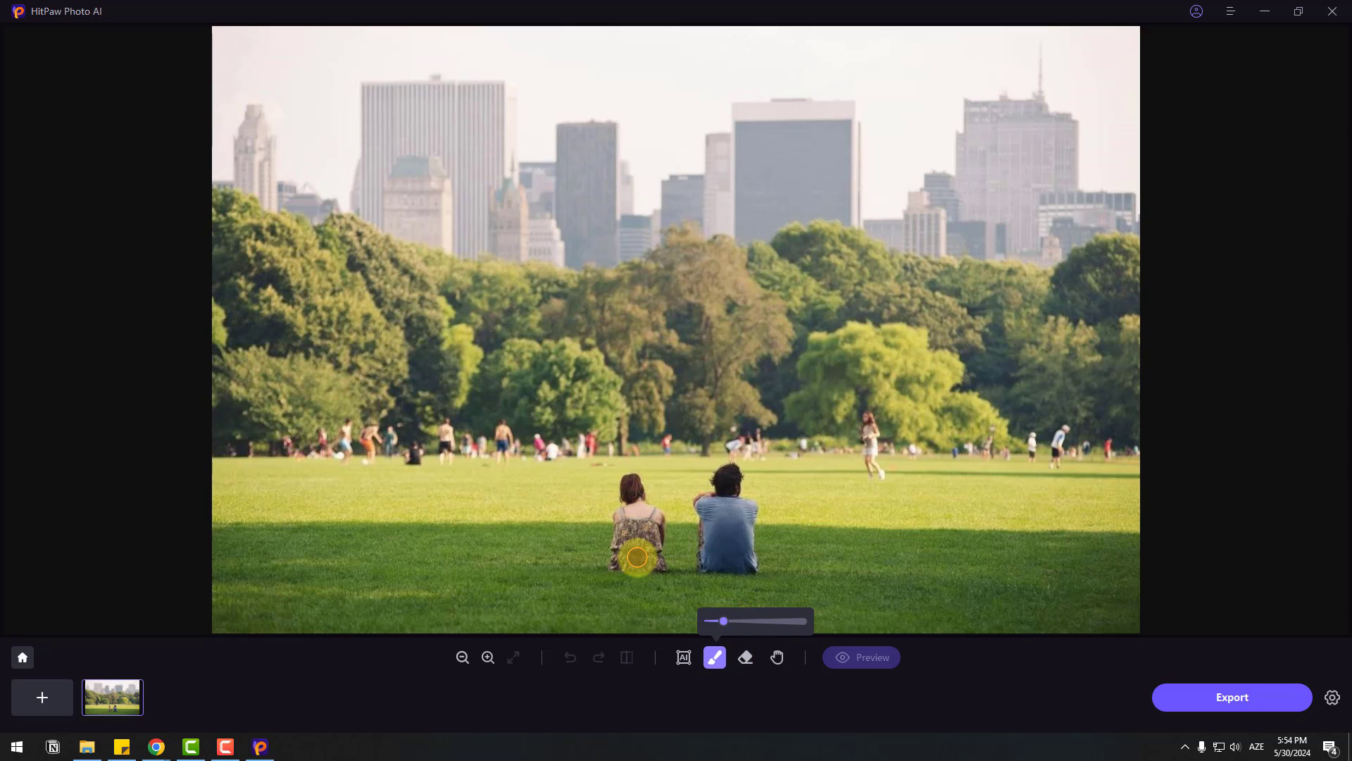
{"action": "mouse_move", "coordinate": [632, 493]}
{"action": "left_mouse_down"}
{"action": "mouse_move", "coordinate": [617, 560]}
{"action": "mouse_move", "coordinate": [659, 564]}
{"action": "mouse_move", "coordinate": [634, 483]}
{"action": "mouse_move", "coordinate": [658, 531]}
{"action": "mouse_move", "coordinate": [641, 523]}
{"action": "mouse_move", "coordinate": [637, 538]}
{"action": "mouse_move", "coordinate": [635, 522]}
{"action": "mouse_move", "coordinate": [630, 555]}
{"action": "mouse_move", "coordinate": [632, 488]}
{"action": "mouse_move", "coordinate": [657, 519]}
{"action": "left_mouse_up"}
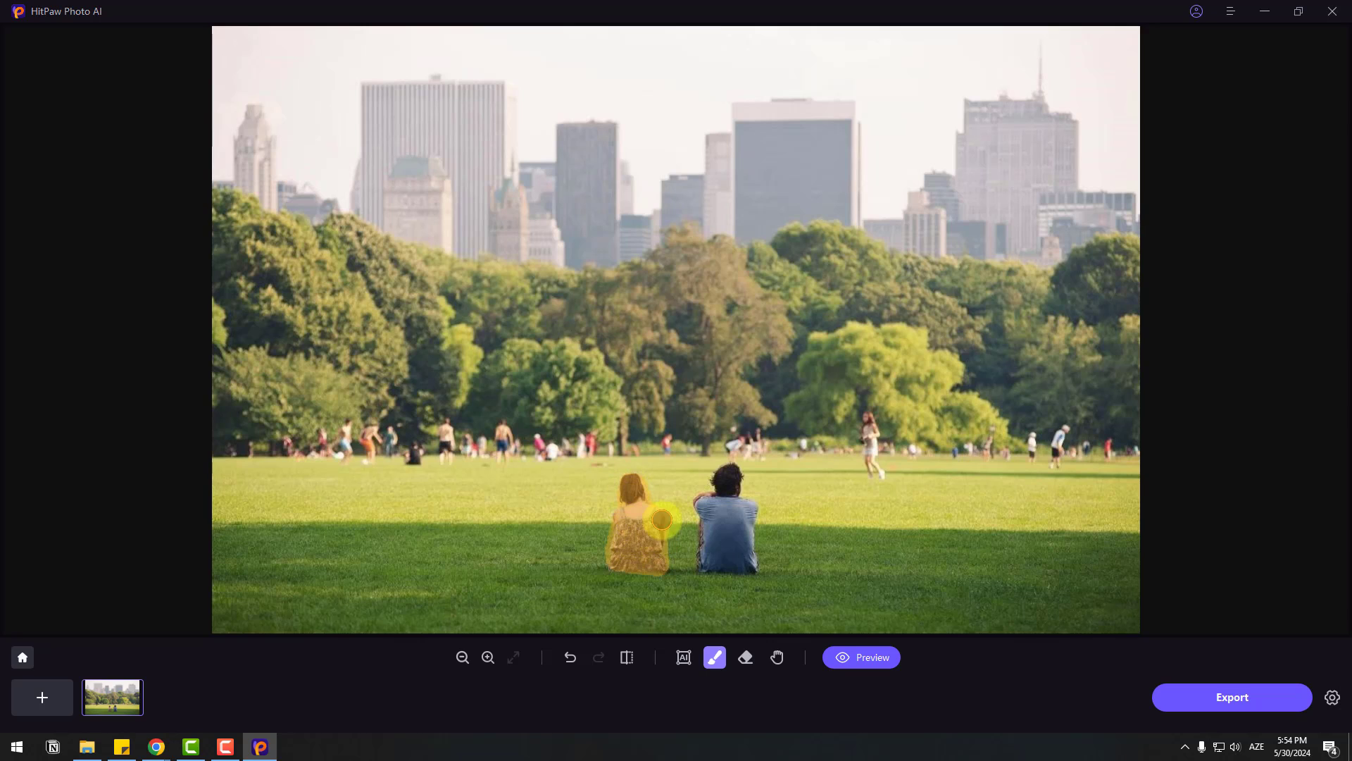
{"action": "left_click", "coordinate": [872, 665]}
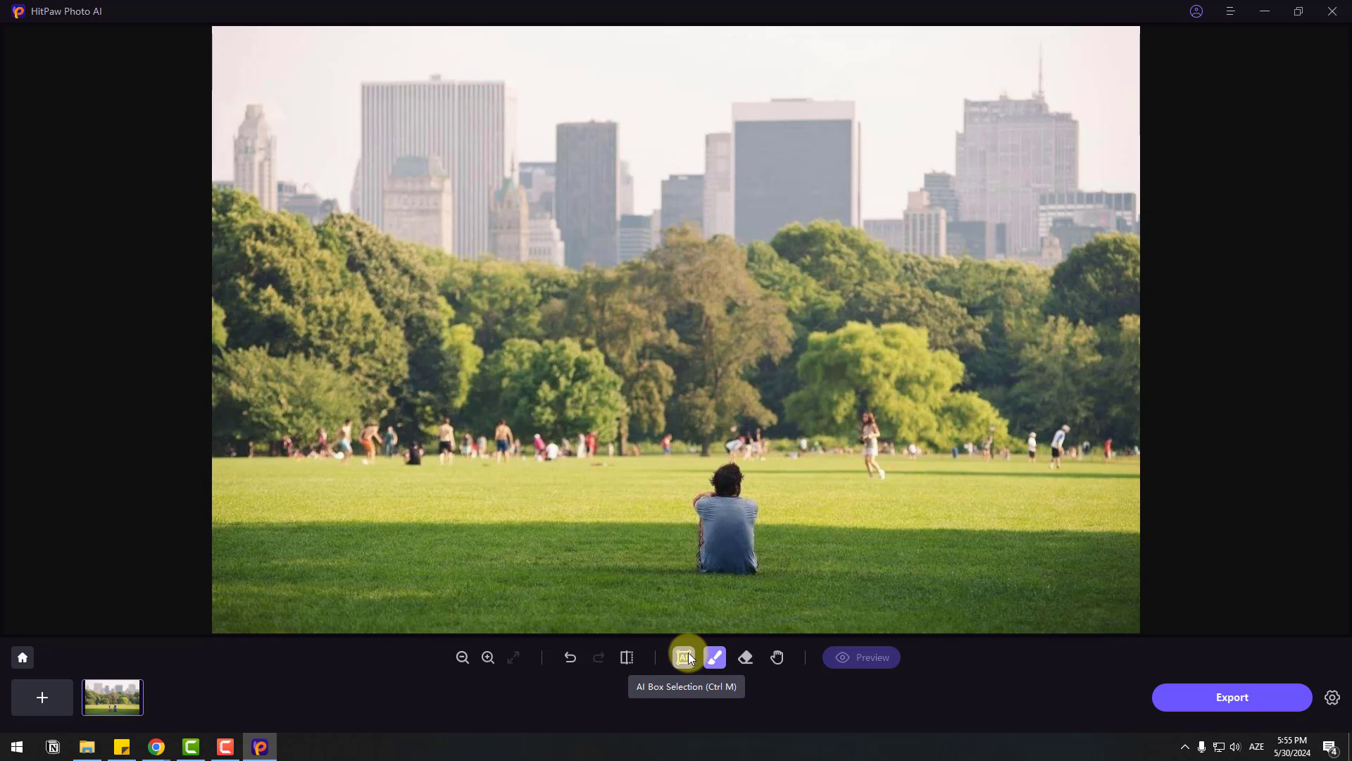
- Box the running woman with AI Box Selection and preview her removal
{"action": "left_click", "coordinate": [685, 656]}
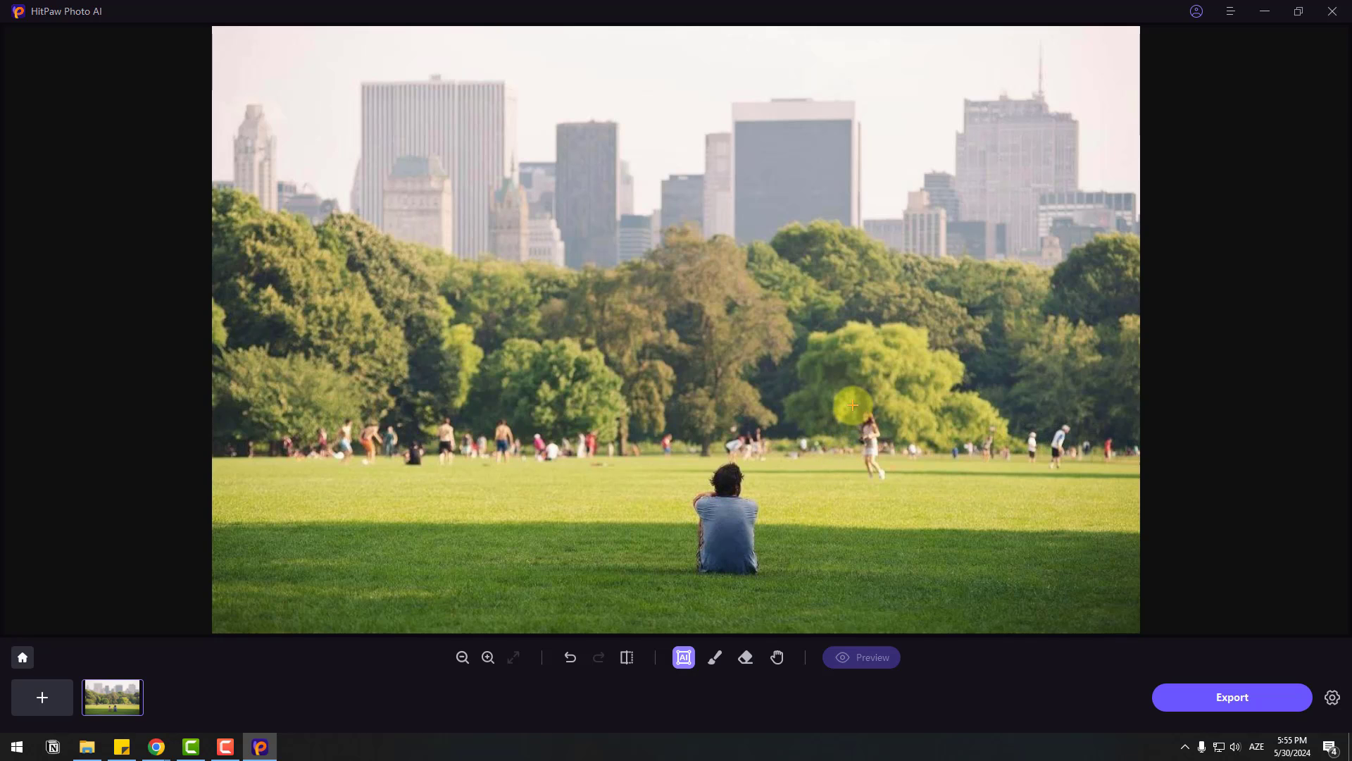
{"action": "left_click_drag", "start_coordinate": [853, 406], "coordinate": [890, 484]}
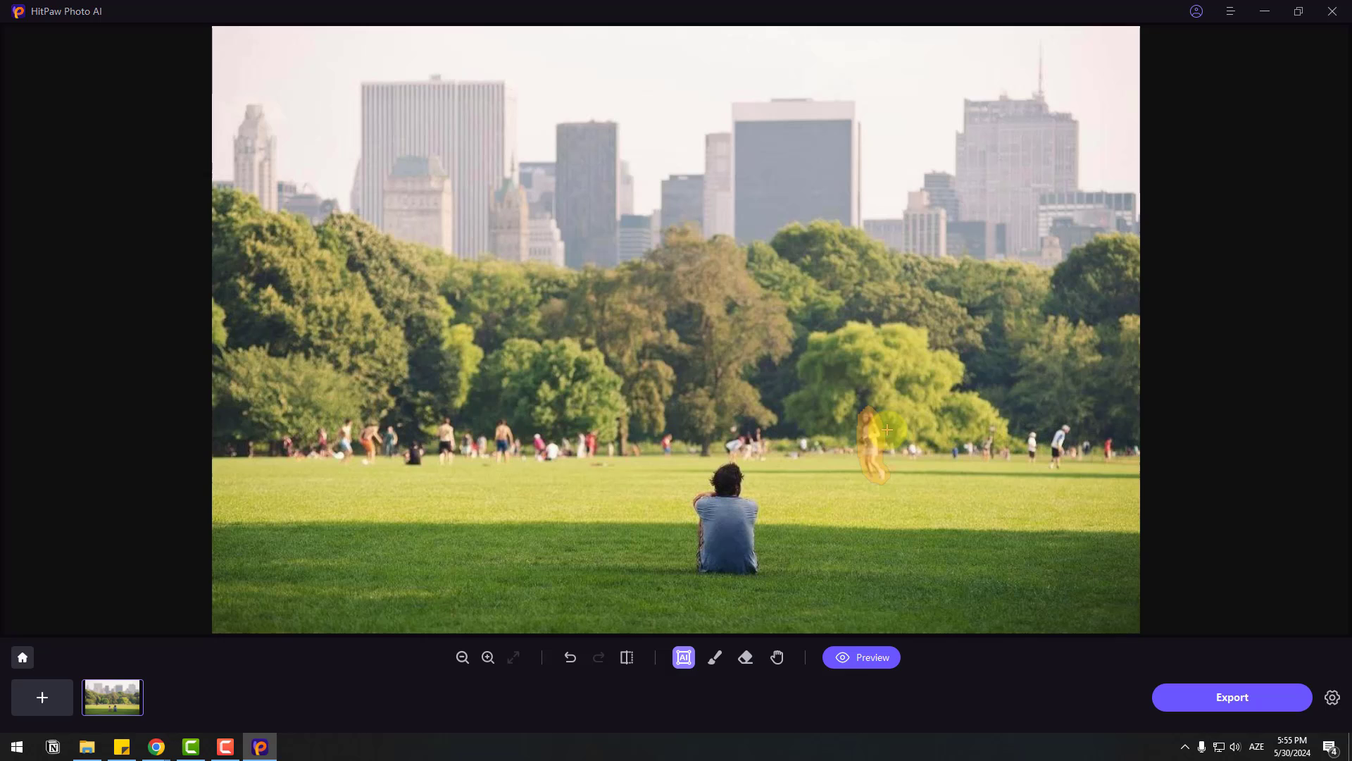
{"action": "left_click", "coordinate": [851, 660]}
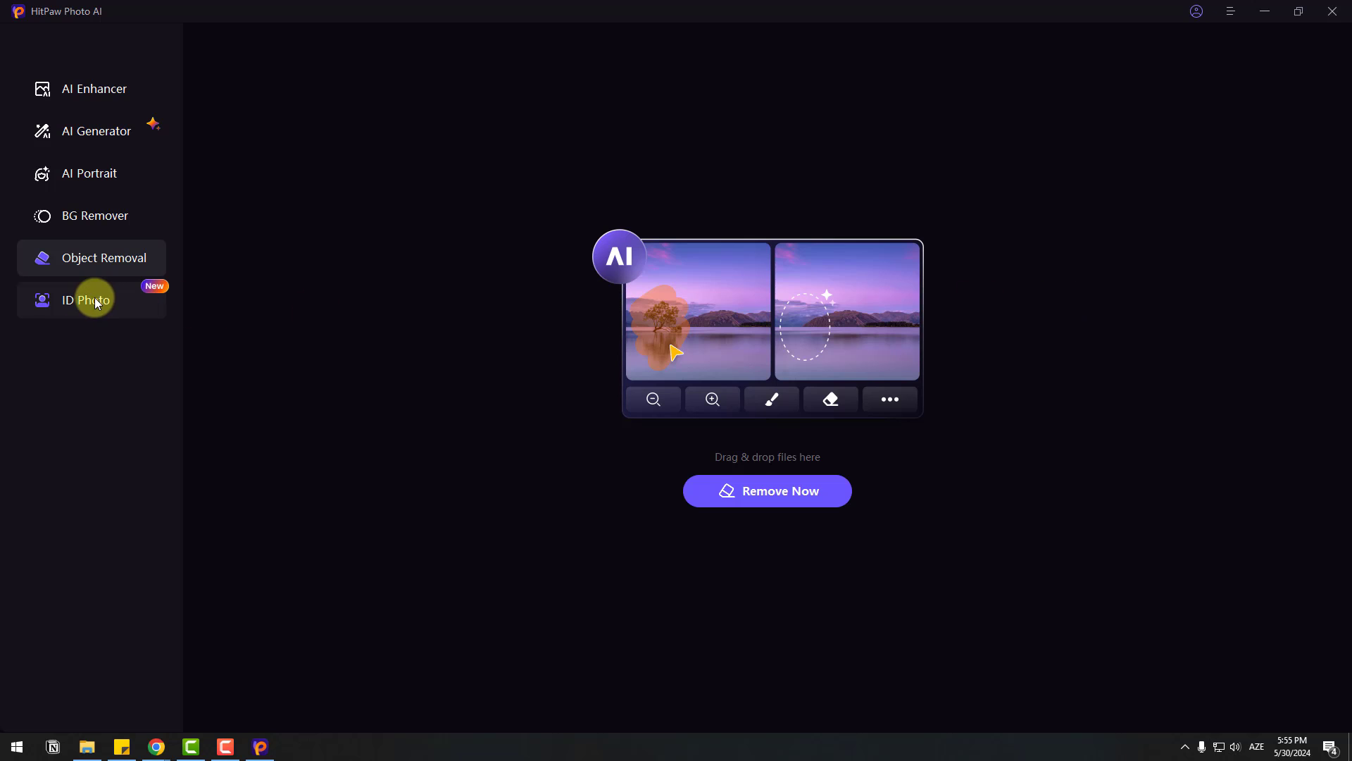
- Import the ID image portrait into a new ID photo and drag it lower within the 3×4 cm frame
{"action": "left_click", "coordinate": [78, 300]}
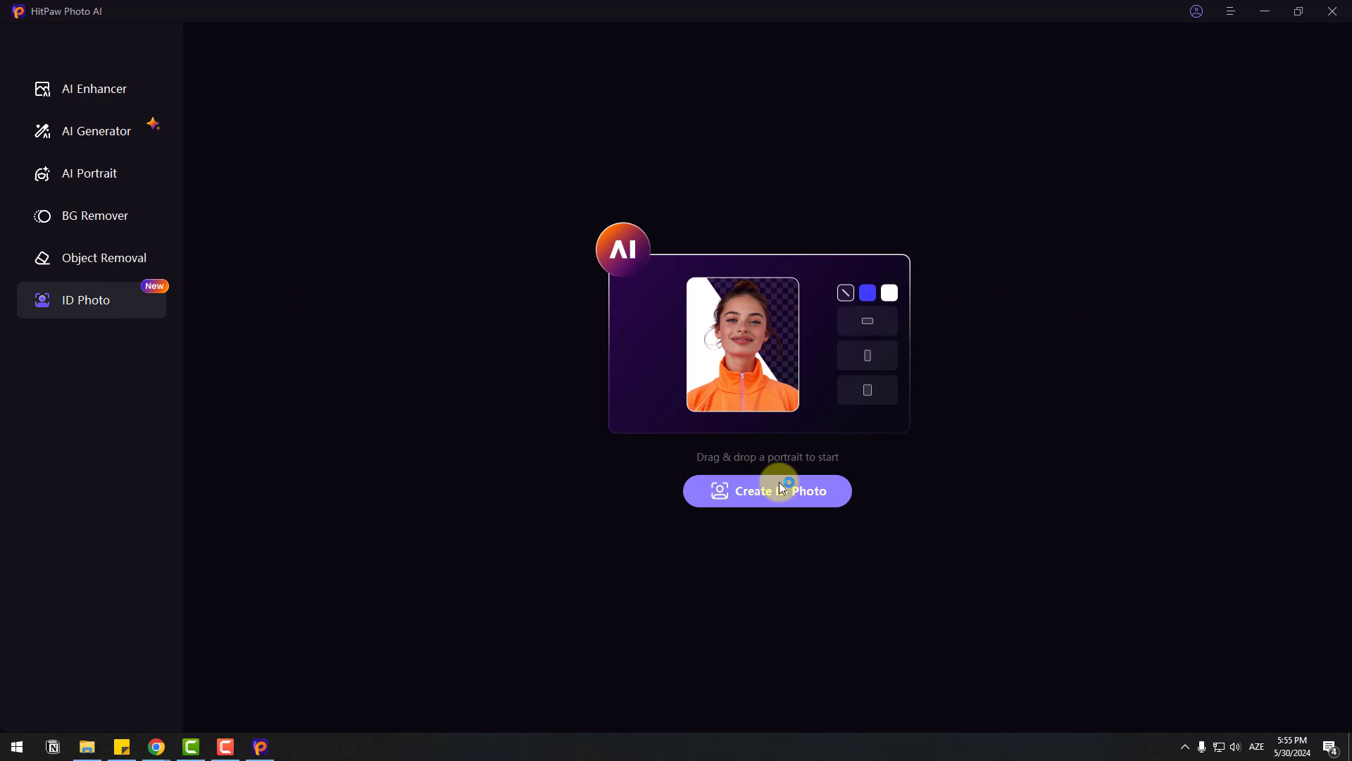
{"action": "left_click", "coordinate": [808, 497]}
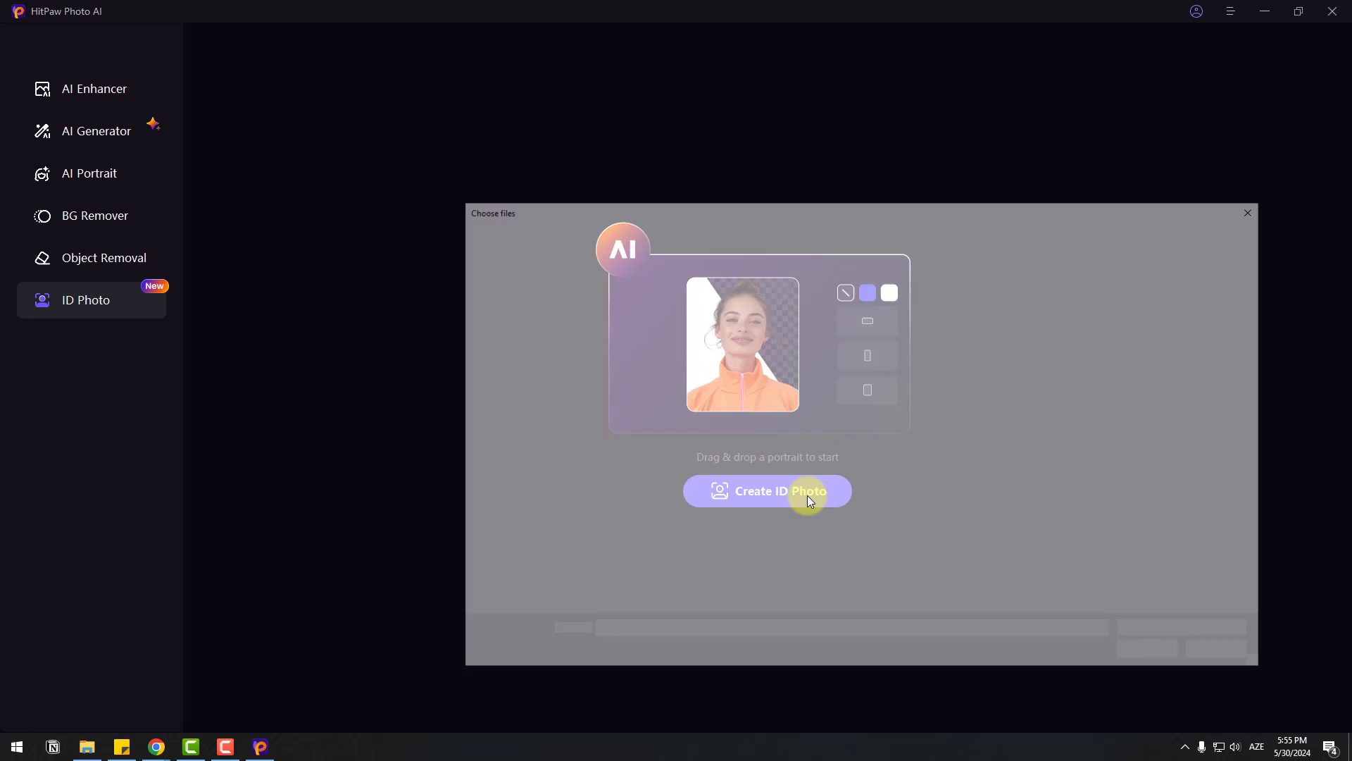
{"action": "left_click", "coordinate": [624, 307]}
{"action": "left_click", "coordinate": [1148, 650]}
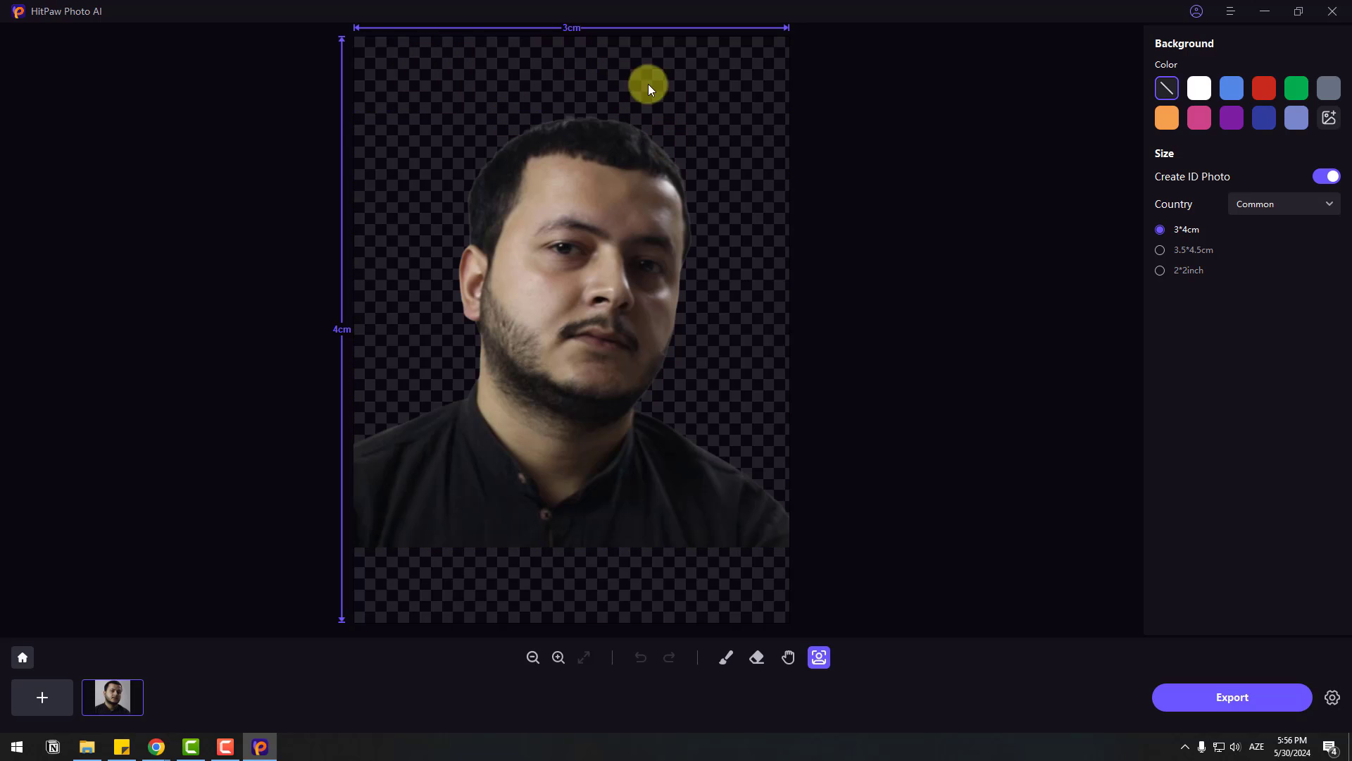
{"action": "left_click_drag", "start_coordinate": [585, 272], "coordinate": [577, 363]}
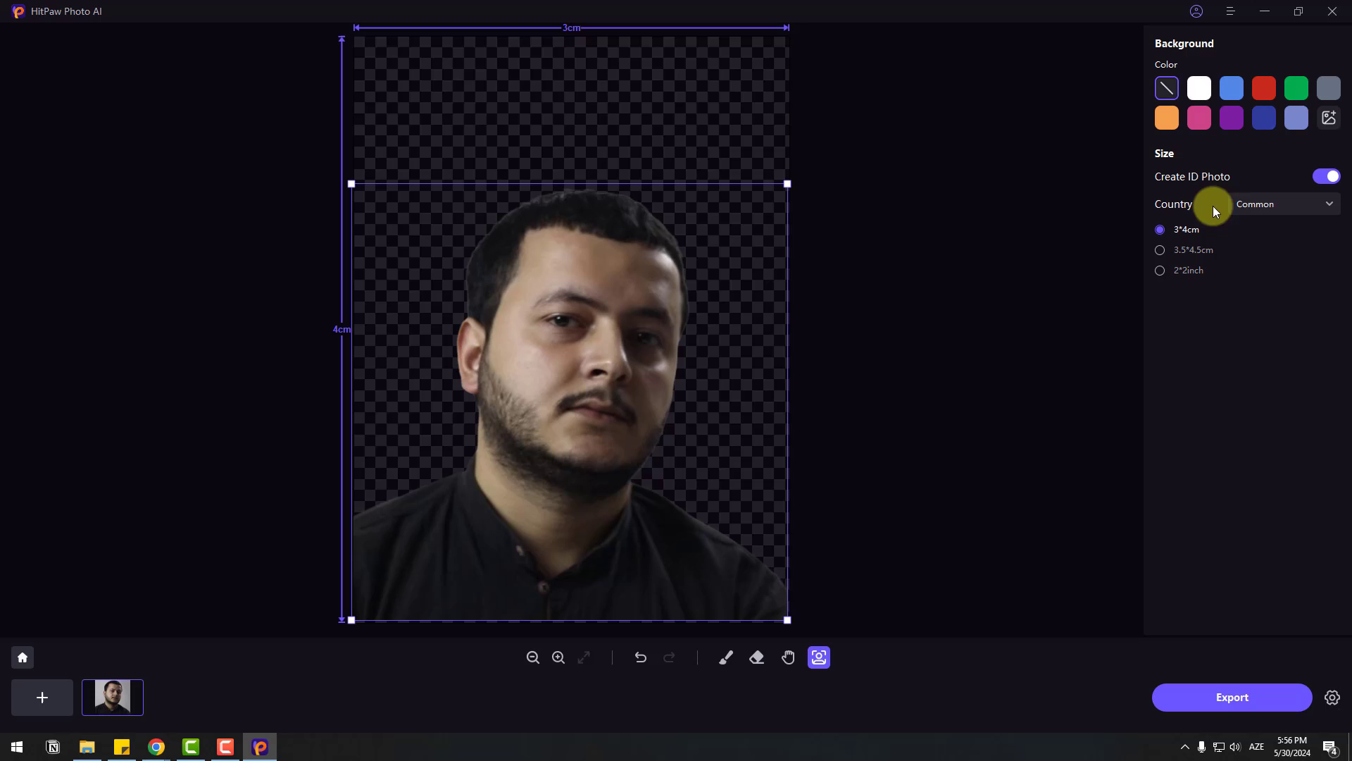
- Preview the United States presets: Visa, Citizenship, Employment License and Green card sizes
{"action": "left_click", "coordinate": [1277, 205]}
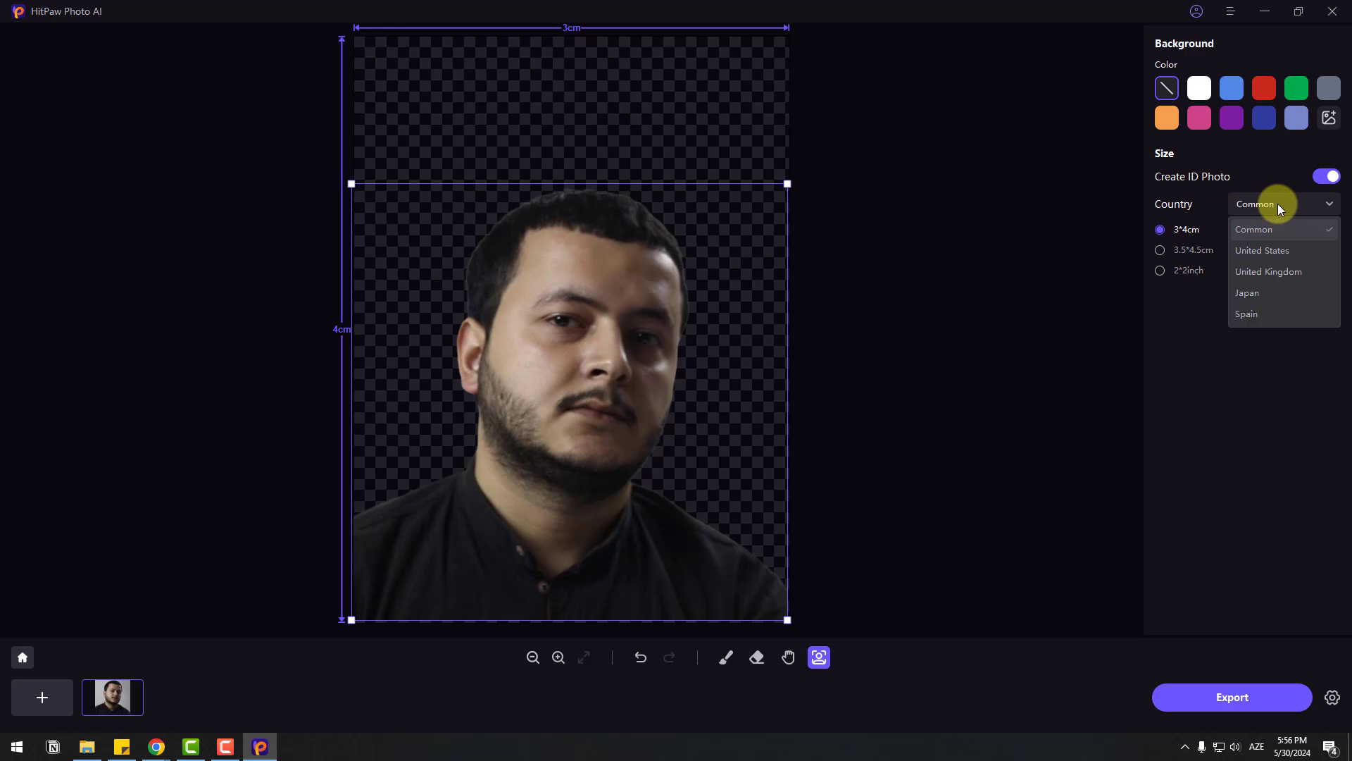
{"action": "left_click", "coordinate": [1275, 259]}
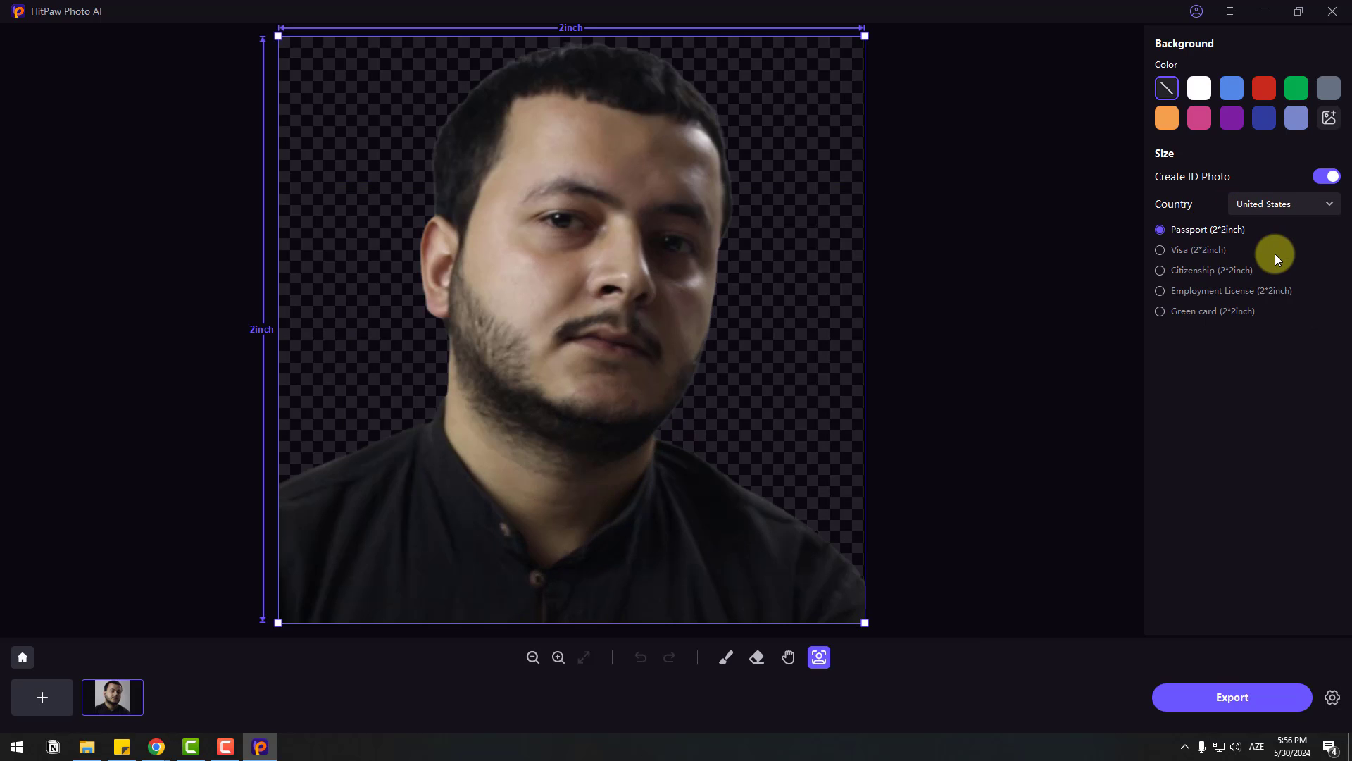
{"action": "left_click", "coordinate": [1161, 250]}
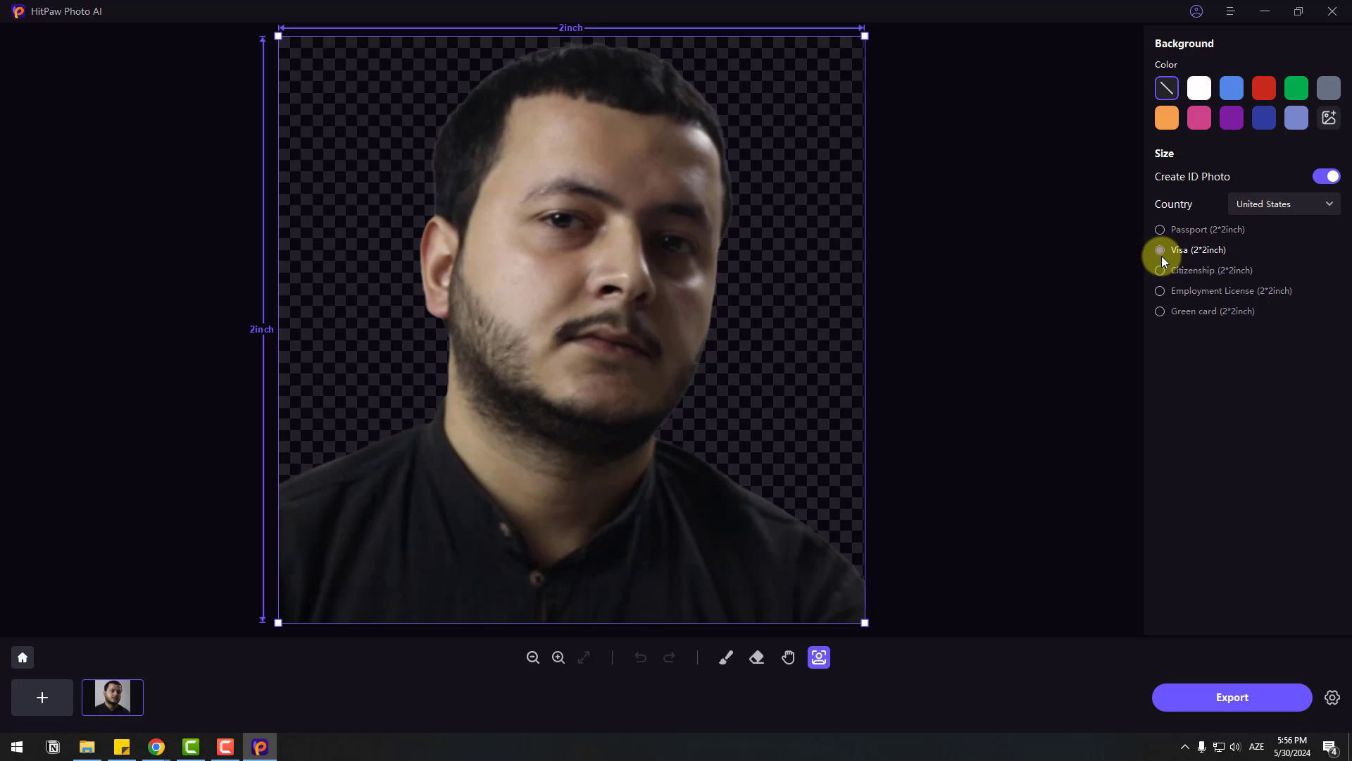
{"action": "left_click", "coordinate": [1160, 271]}
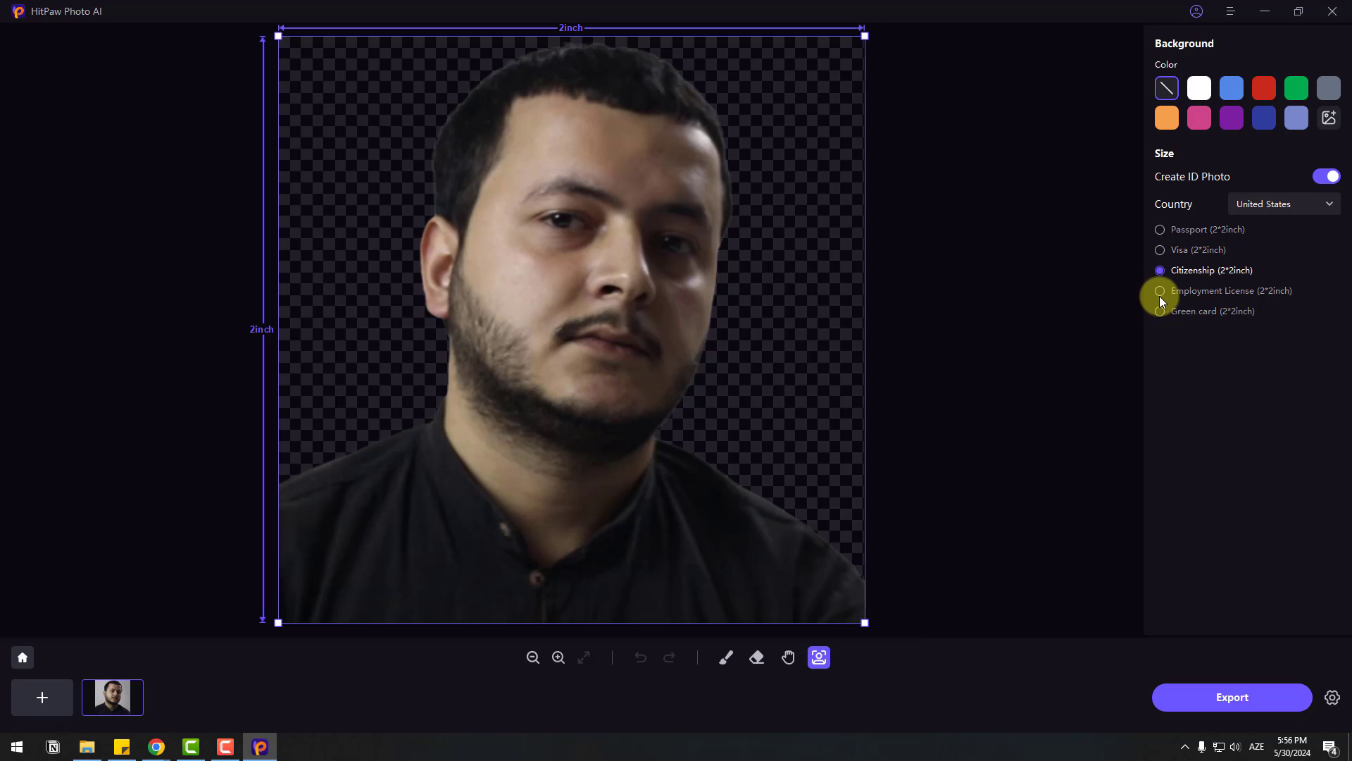
{"action": "left_click", "coordinate": [1159, 292]}
{"action": "left_click", "coordinate": [1161, 313]}
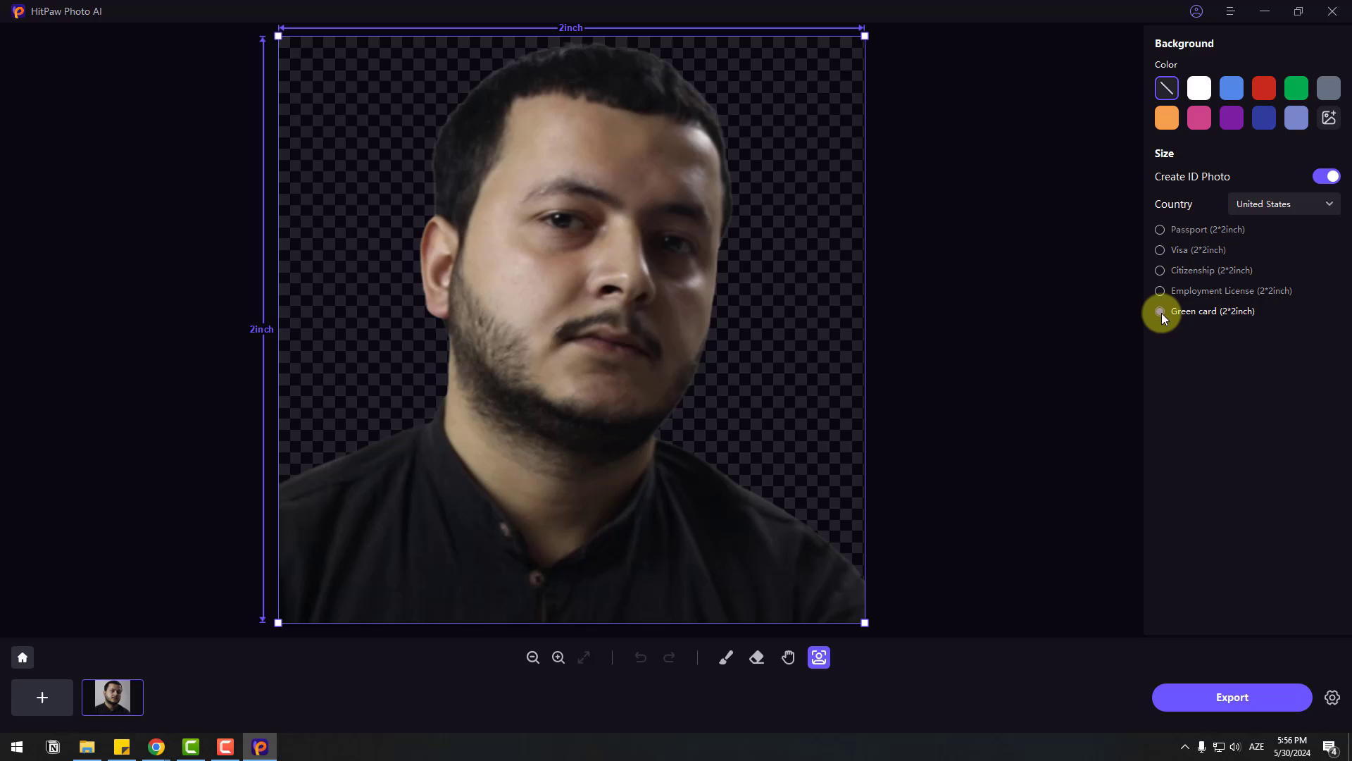
- Check the United Kingdom, Japan and Spain presets, then return to the Common sizes
{"action": "left_click", "coordinate": [1262, 207]}
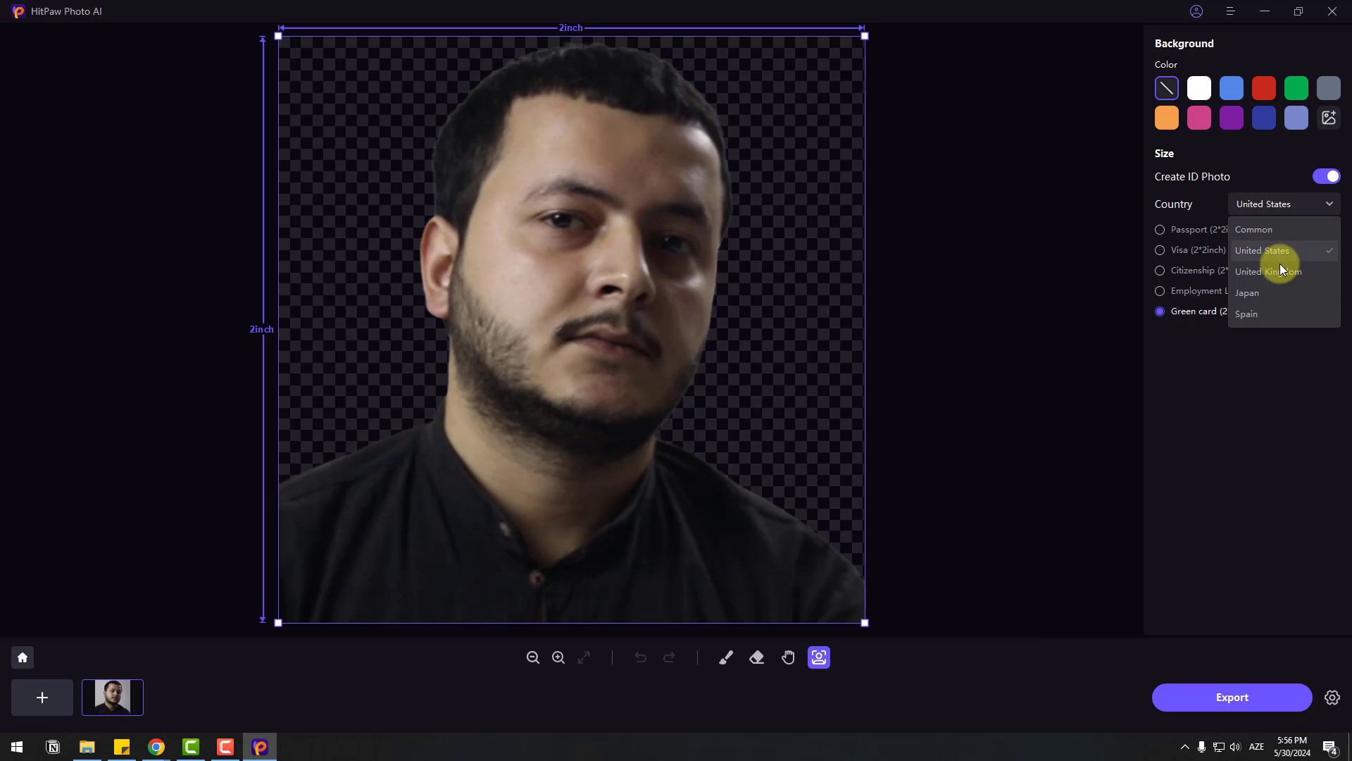
{"action": "left_click", "coordinate": [1274, 274]}
{"action": "left_click", "coordinate": [1277, 208]}
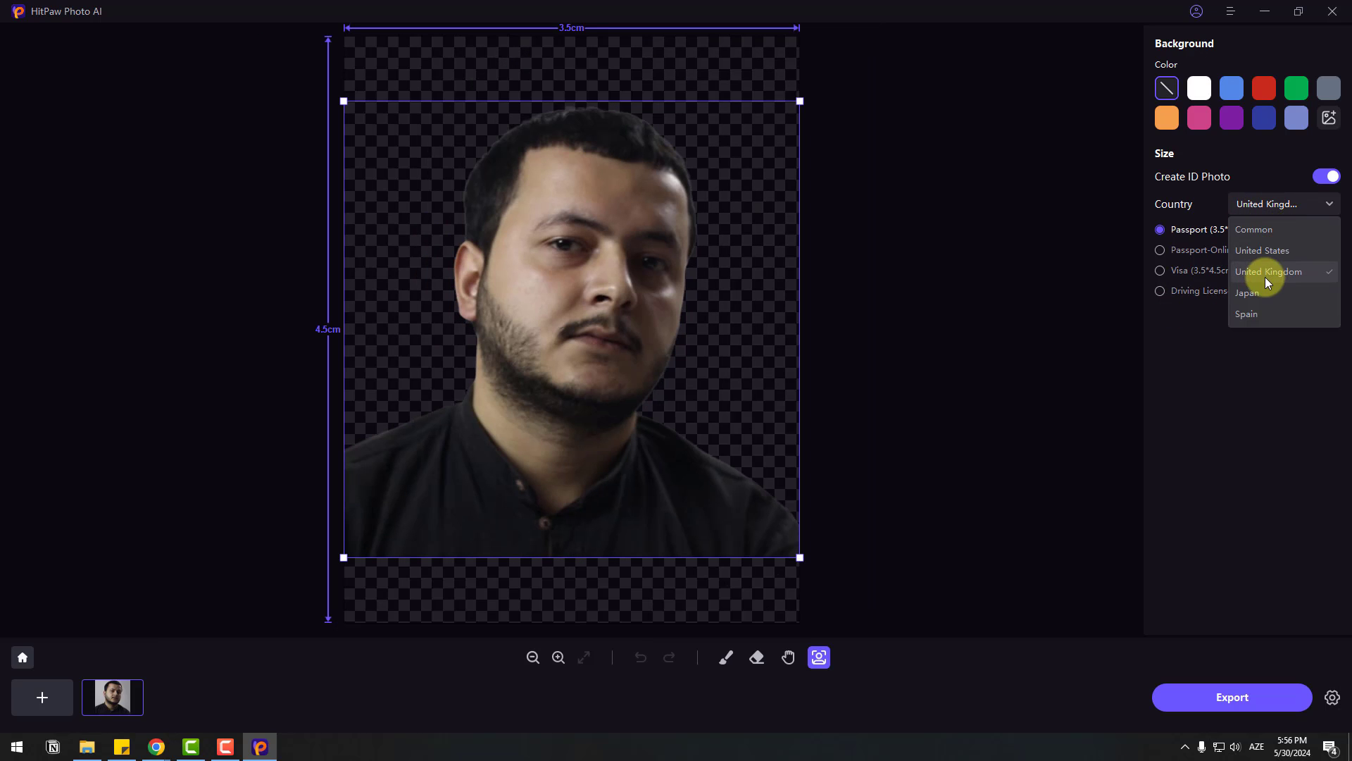
{"action": "left_click", "coordinate": [1255, 290]}
{"action": "left_click", "coordinate": [1259, 207]}
{"action": "left_click", "coordinate": [1245, 315]}
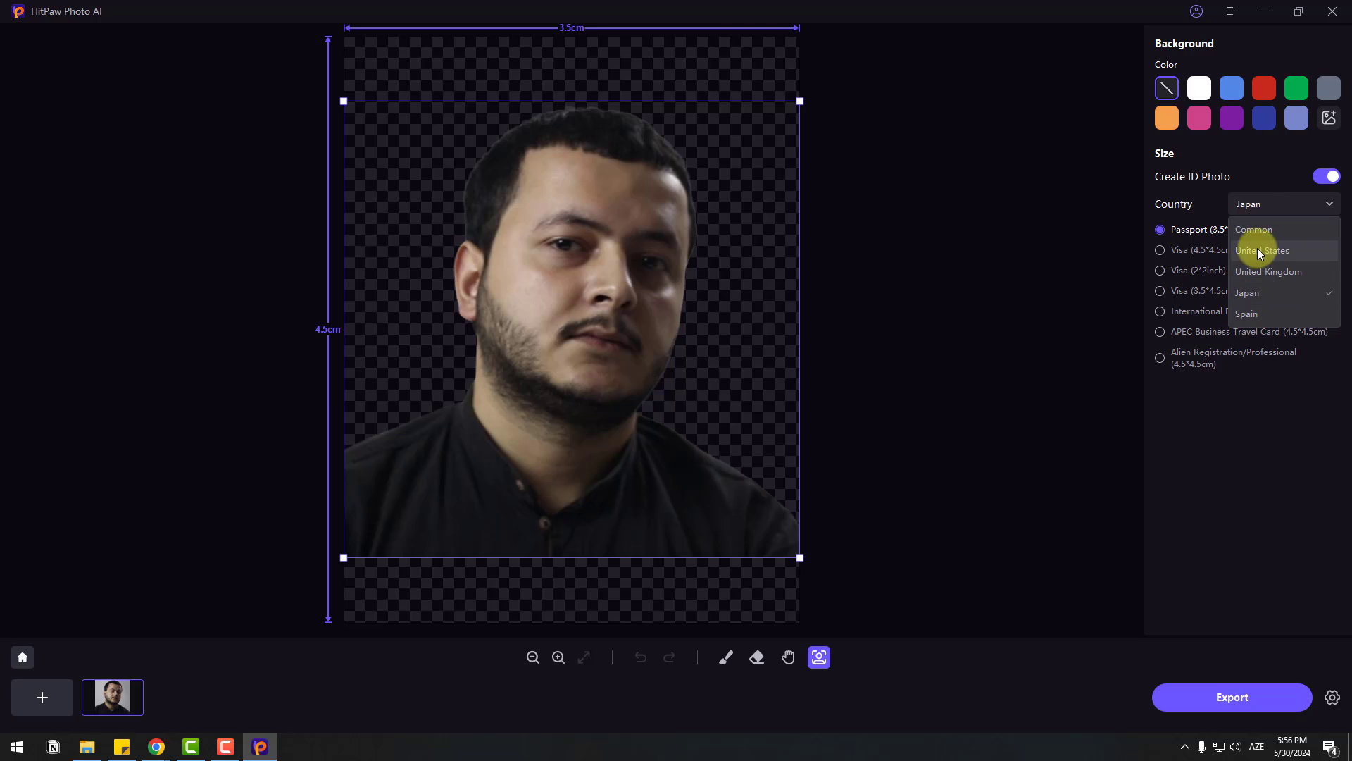
{"action": "left_click", "coordinate": [1258, 207]}
{"action": "left_click", "coordinate": [1259, 231]}
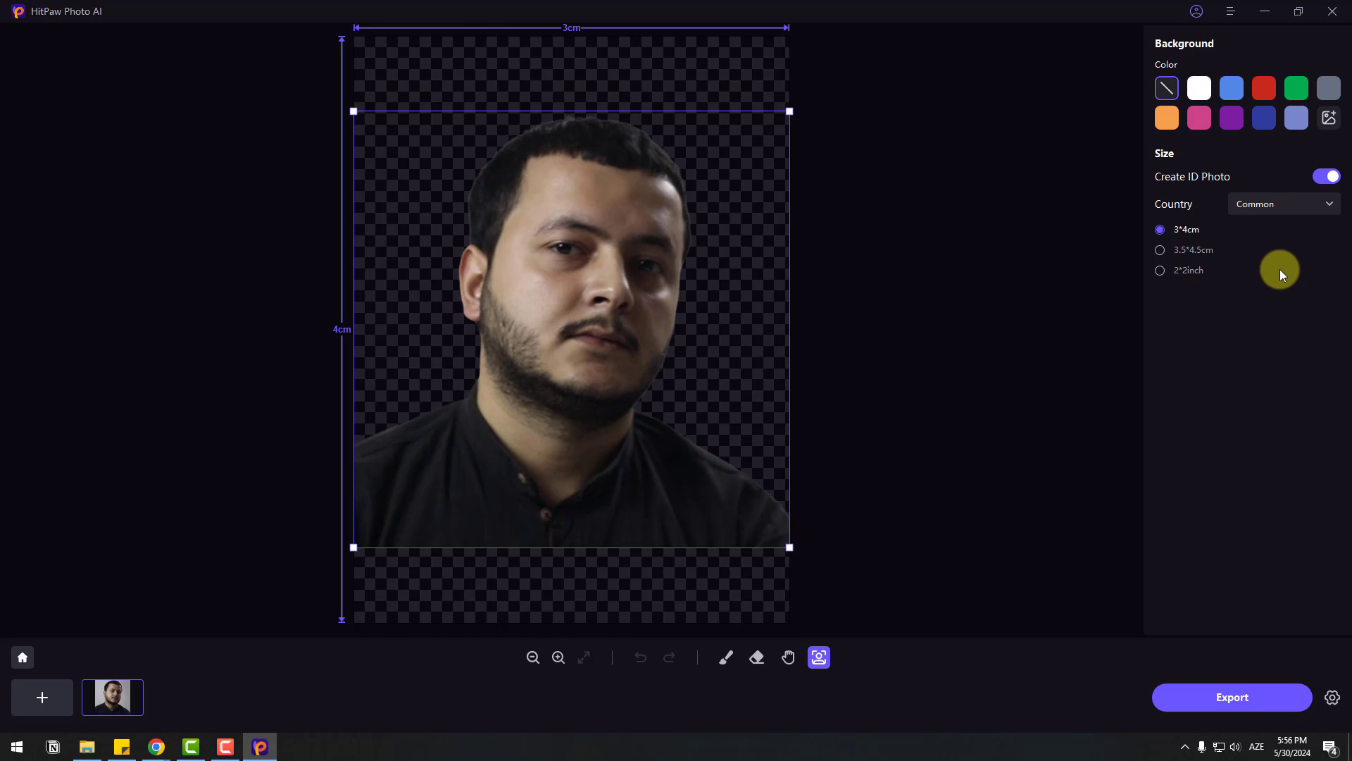
- Size the photo 2*2inch and, after trying blue, red, green and orange, settle on a white background
{"action": "left_click", "coordinate": [1160, 271]}
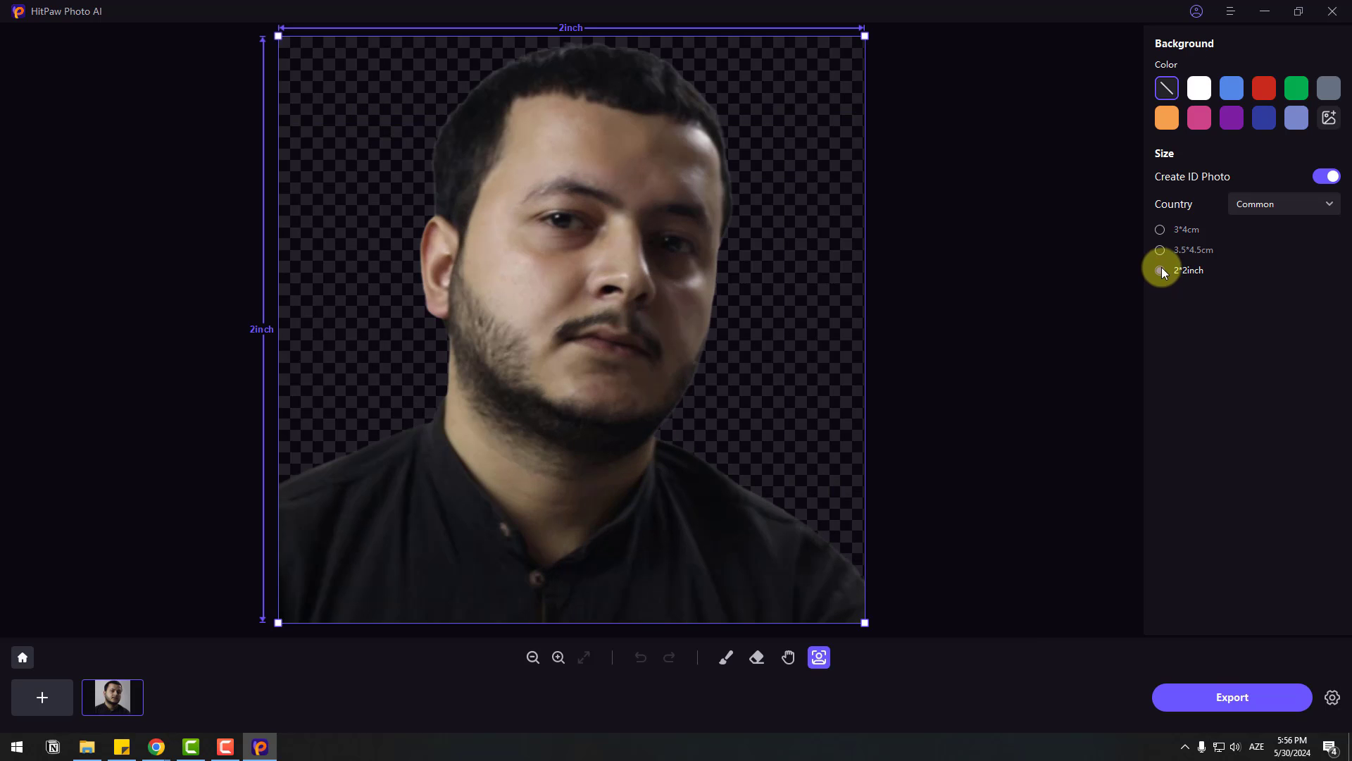
{"action": "left_click", "coordinate": [1201, 91]}
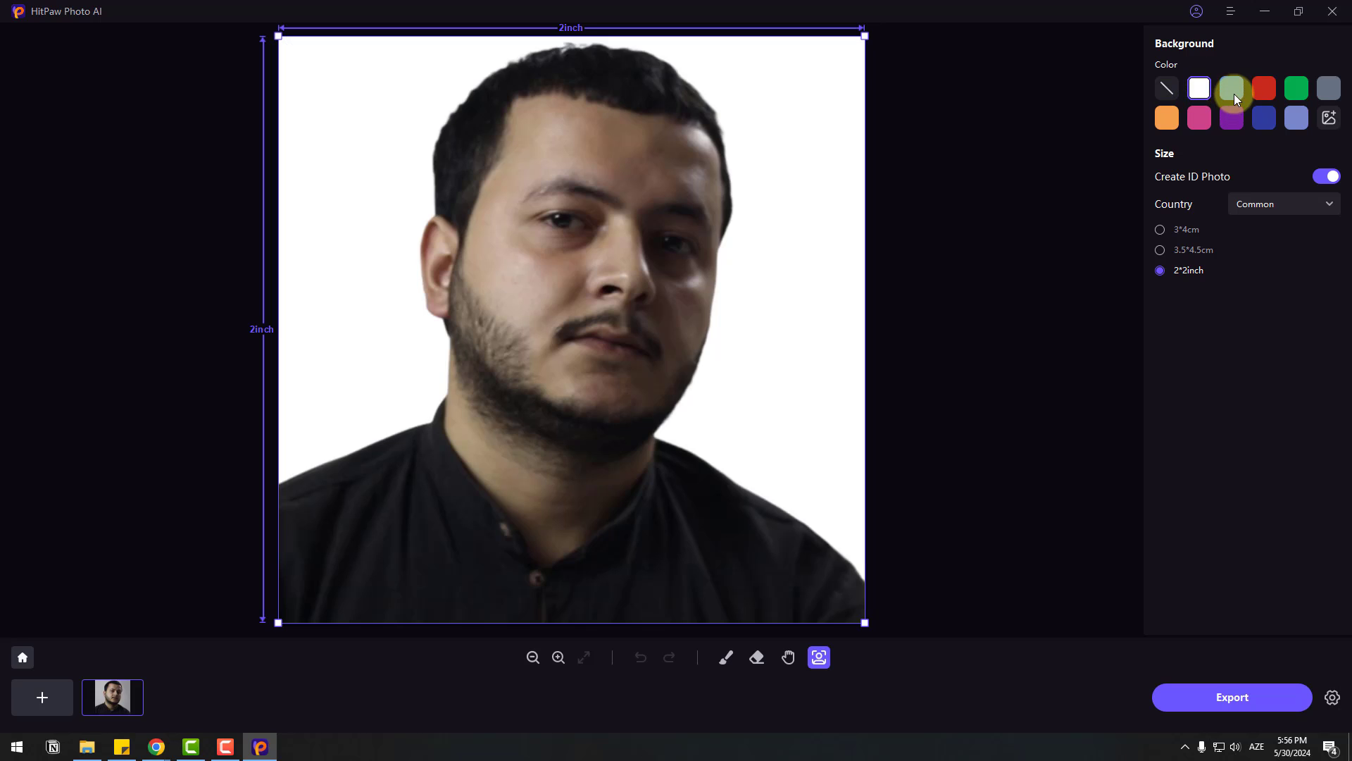
{"action": "left_click", "coordinate": [1231, 89]}
{"action": "left_click", "coordinate": [1264, 89]}
{"action": "left_click", "coordinate": [1297, 94]}
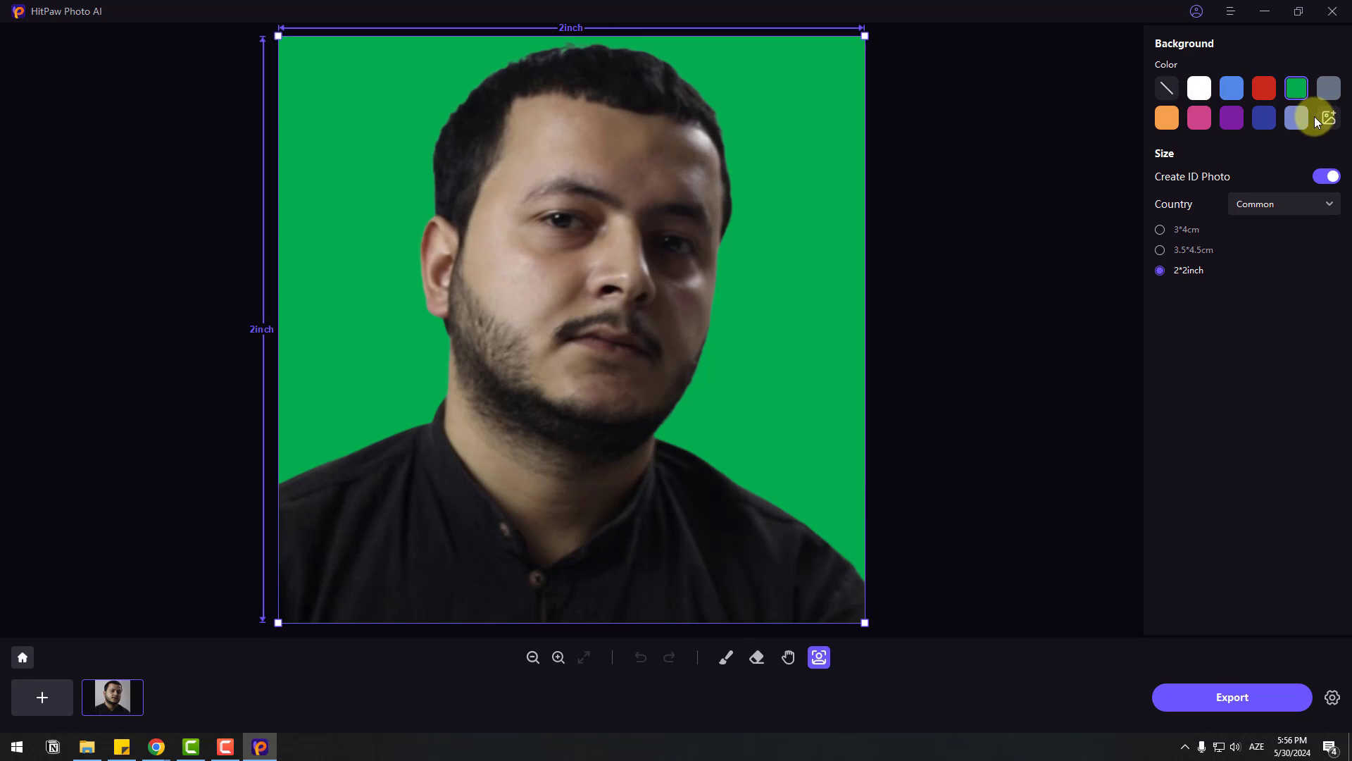
{"action": "left_click", "coordinate": [1167, 118]}
{"action": "left_click", "coordinate": [1198, 90]}
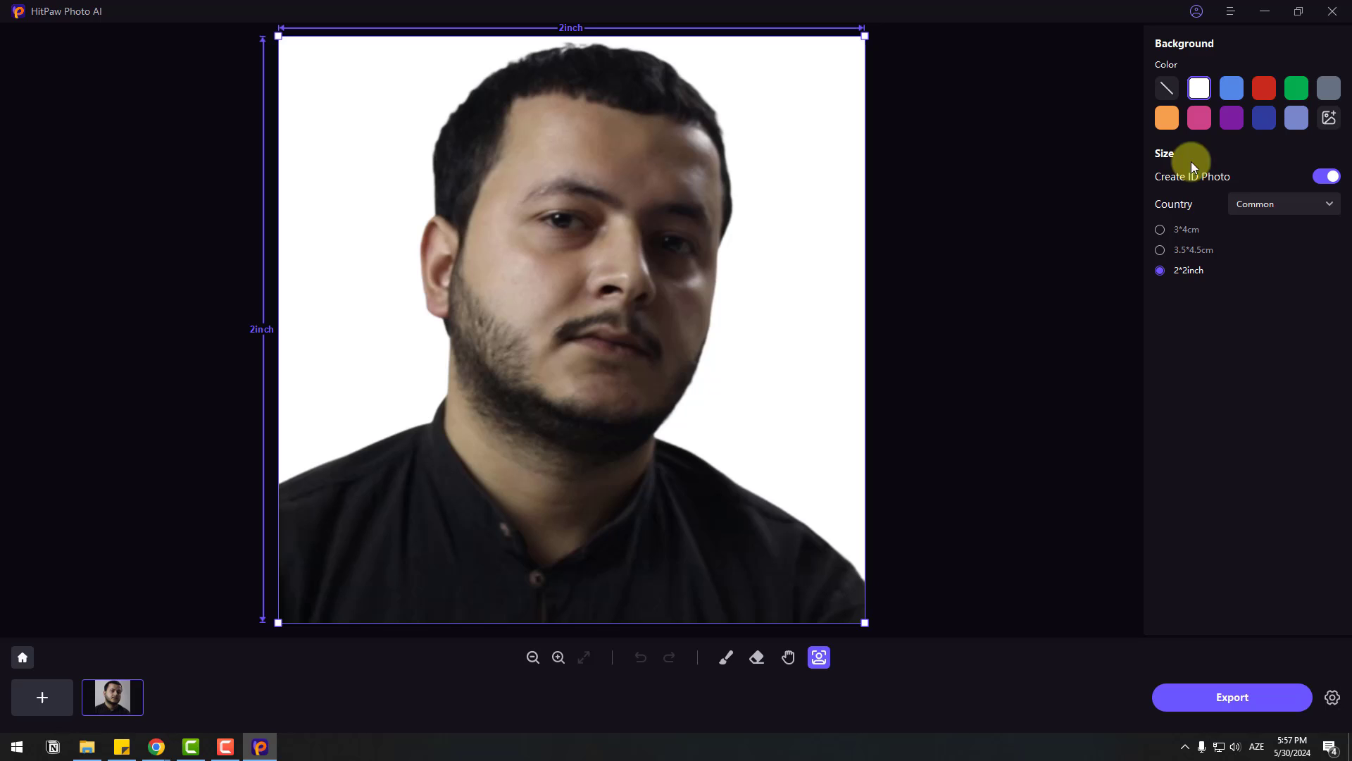
- Export the ID photo and open ID image_175707.png from its folder in Windows Photos
{"action": "left_click", "coordinate": [1240, 700]}
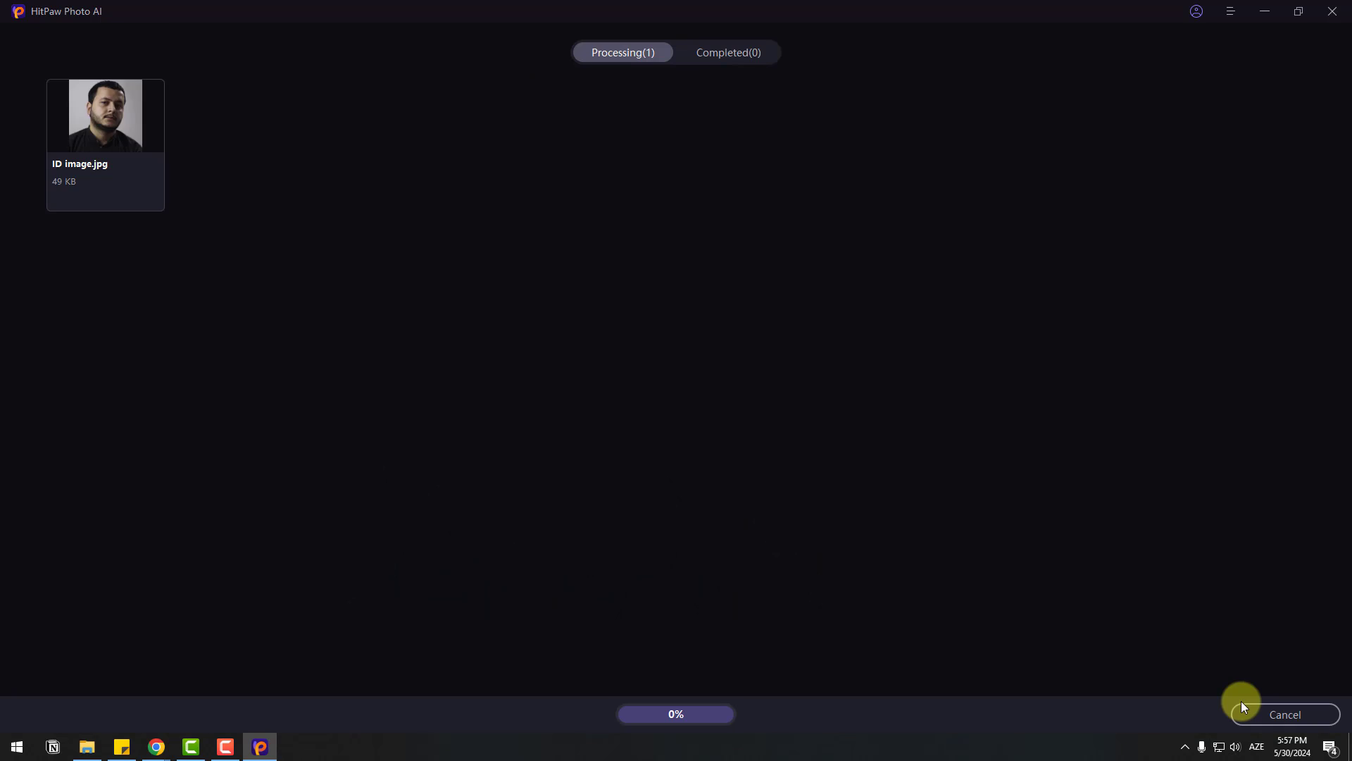
{"action": "left_click", "coordinate": [736, 57]}
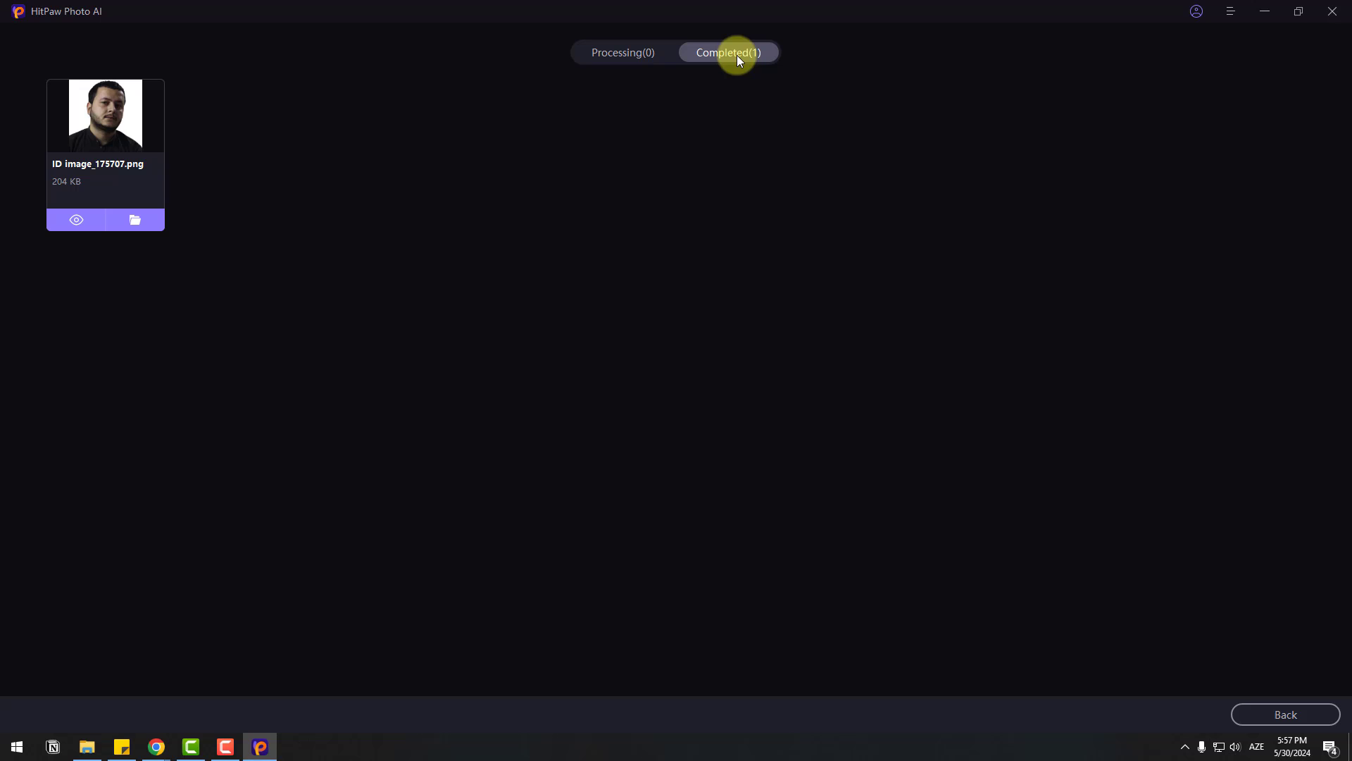
{"action": "left_click", "coordinate": [135, 219]}
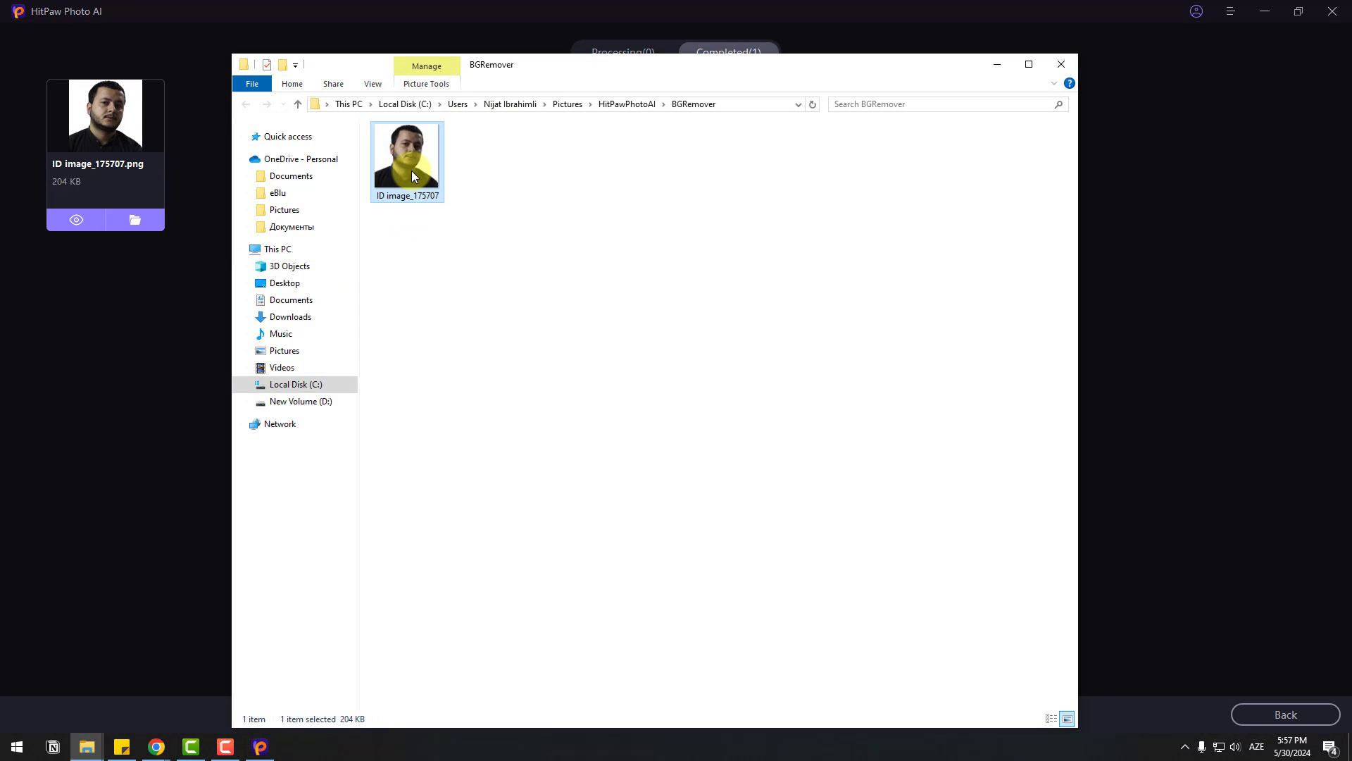
{"action": "double_click", "coordinate": [412, 172]}
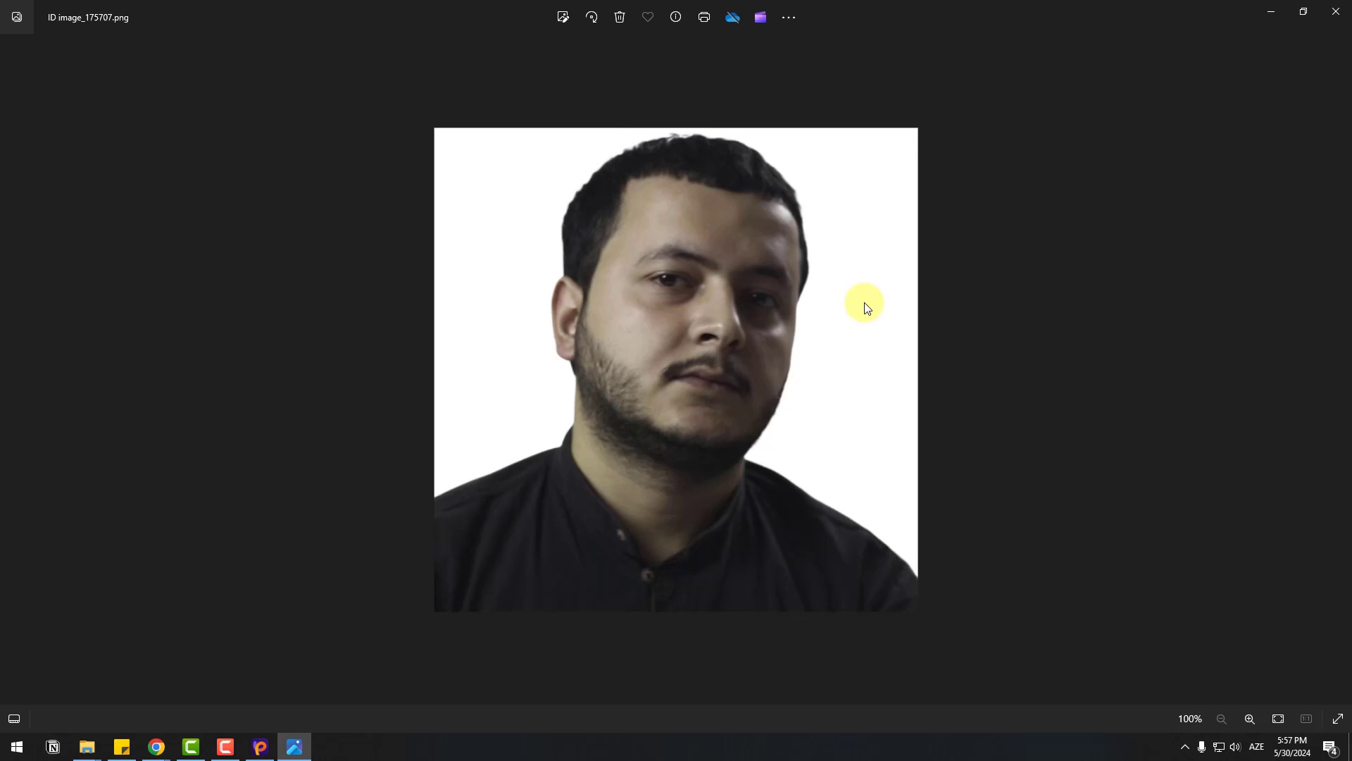
- Close the Windows Photos viewer to return to HitPaw's ID Photo start page
{"action": "left_click", "coordinate": [1336, 12]}
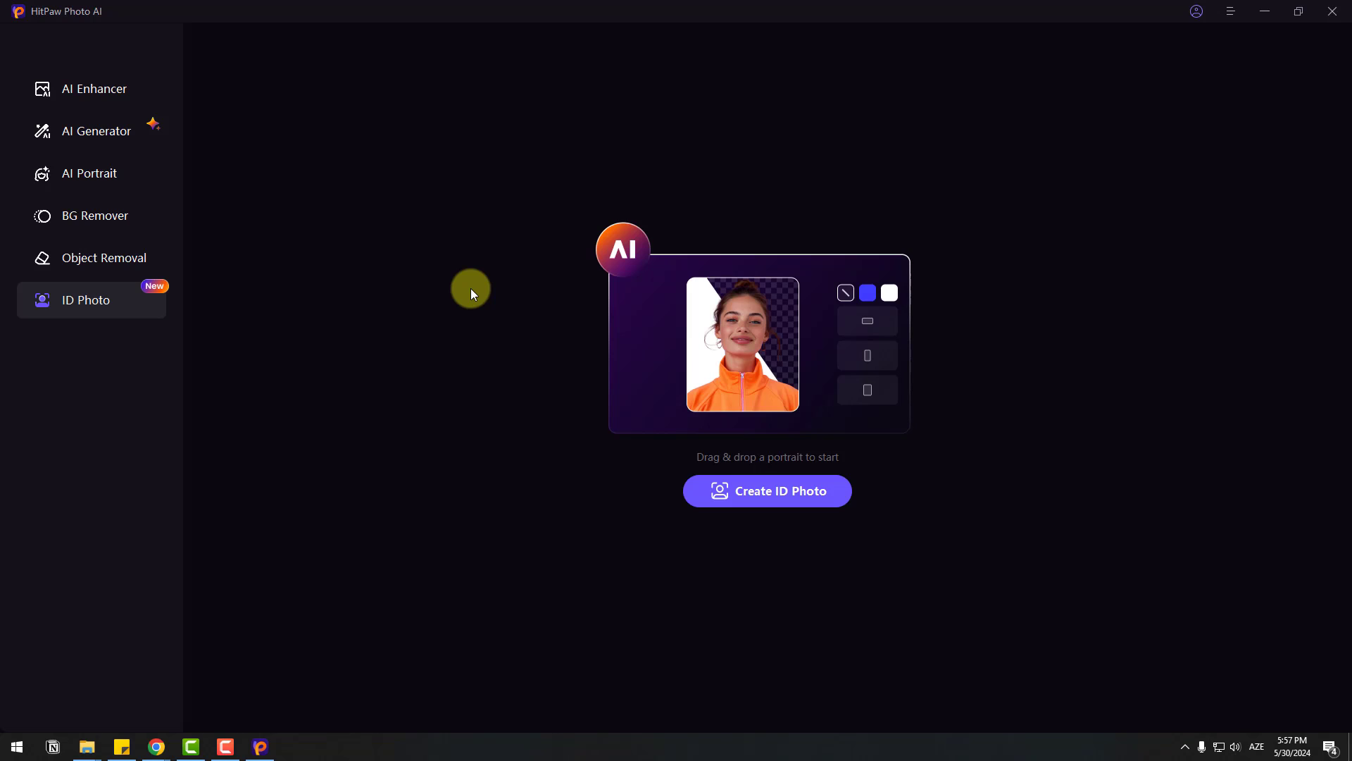